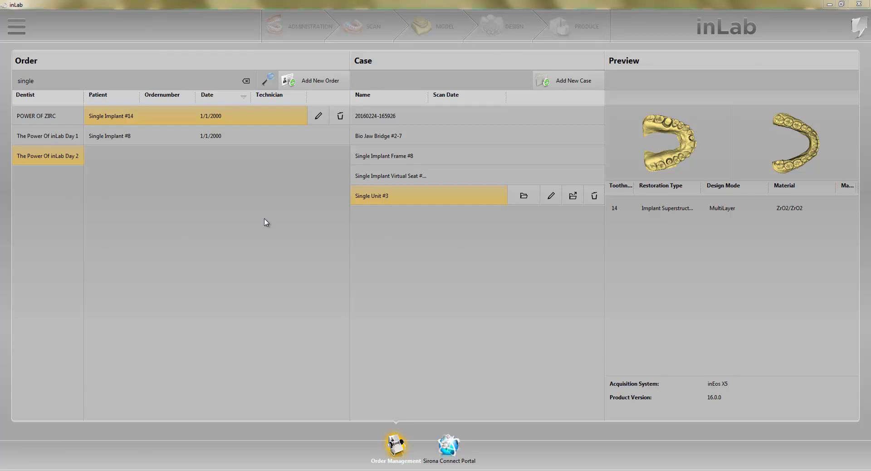
{"action": "left_click", "coordinate": [20, 30]}
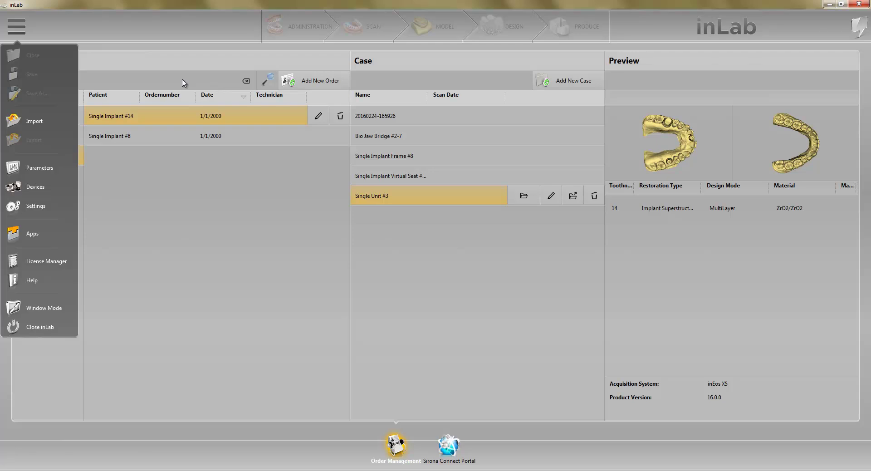
{"action": "left_click", "coordinate": [194, 212]}
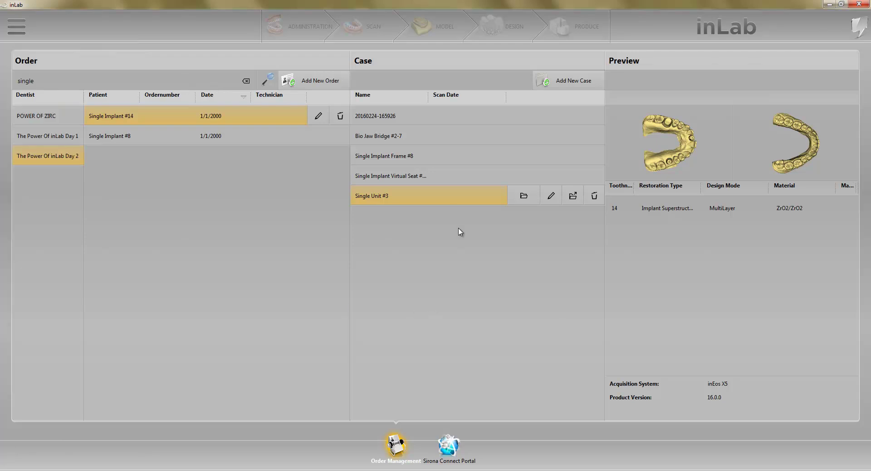
{"action": "left_click", "coordinate": [573, 197]}
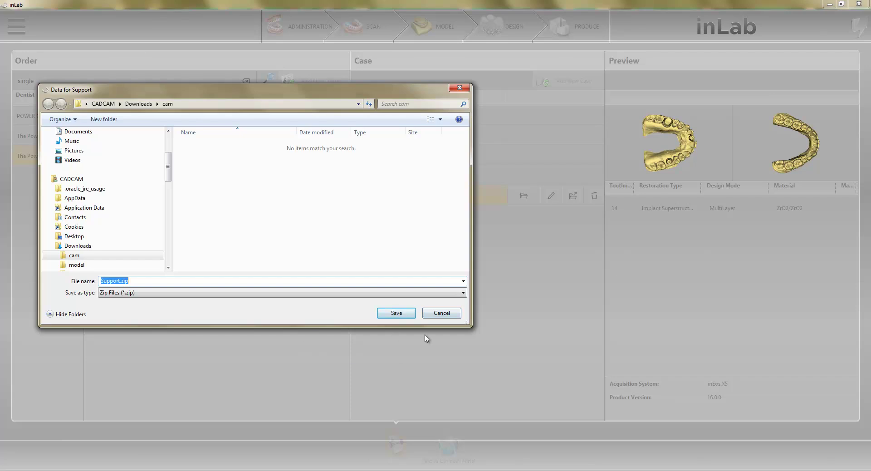
{"action": "left_click", "coordinate": [442, 313]}
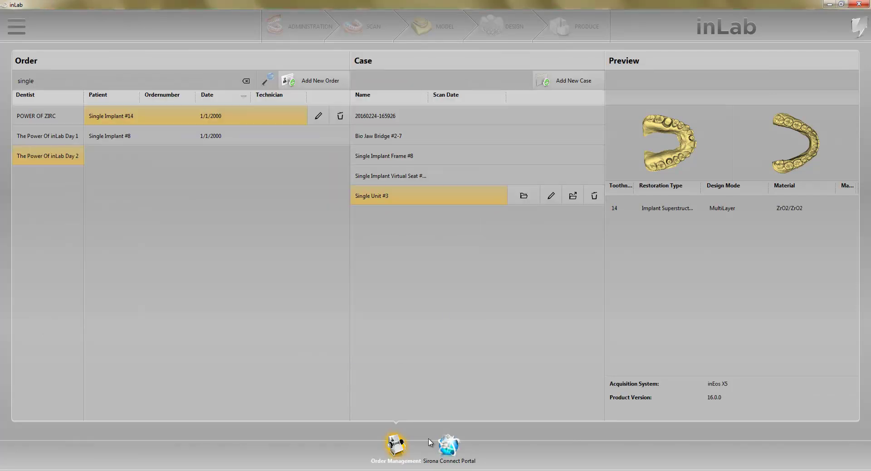
Switch to the open window holding the Single Implant #14 case in its administration phase.
{"action": "mouse_move", "coordinate": [460, 470]}
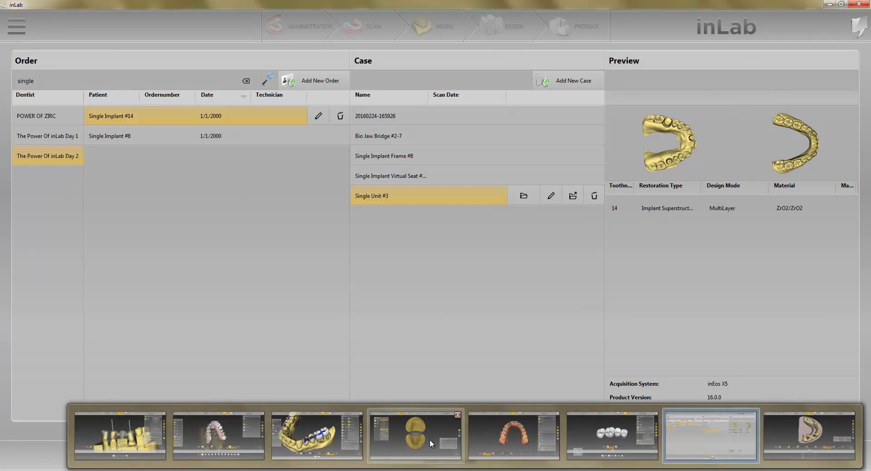
{"action": "left_click", "coordinate": [431, 443]}
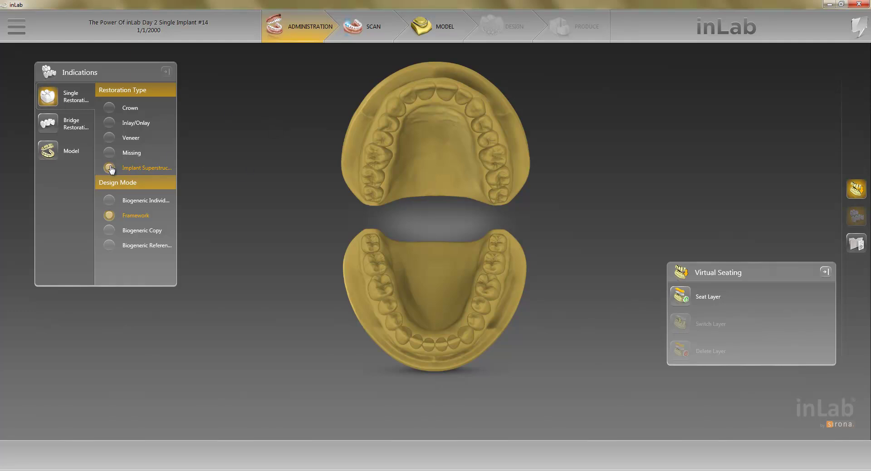
Examine the TiBase connections of each manufacturer for a framework implant superstructure on tooth 14, and cancel the restoration.
{"action": "left_click", "coordinate": [494, 158]}
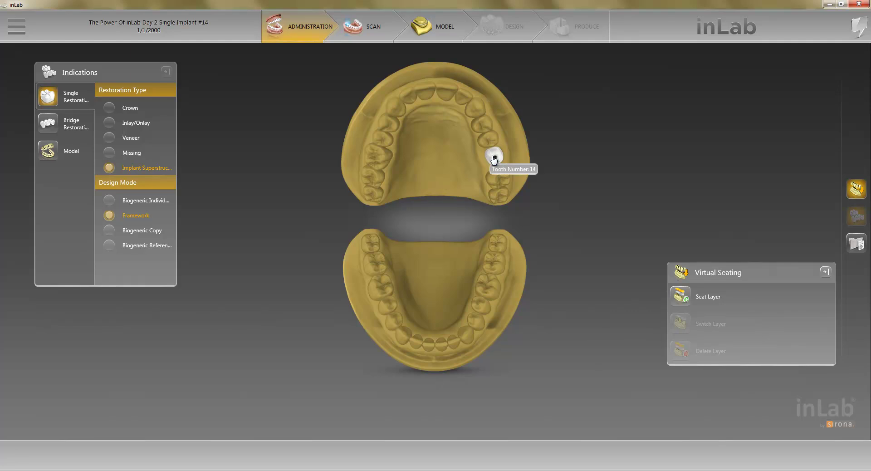
{"action": "left_click", "coordinate": [331, 416]}
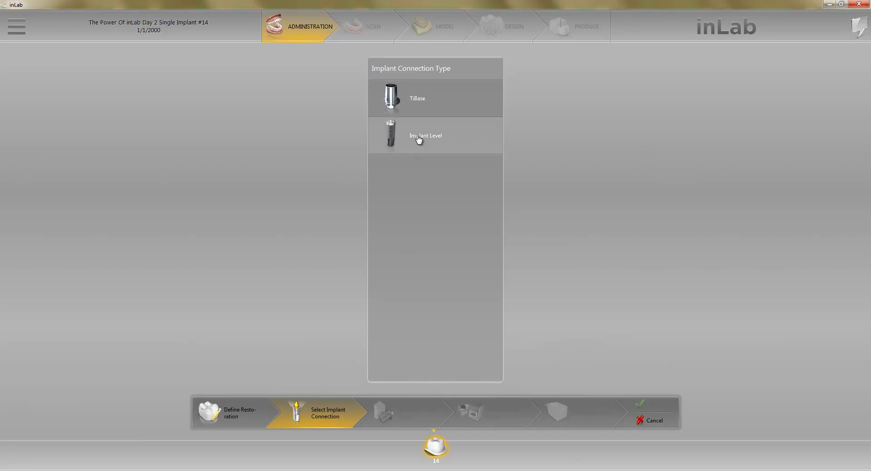
{"action": "left_click", "coordinate": [414, 111]}
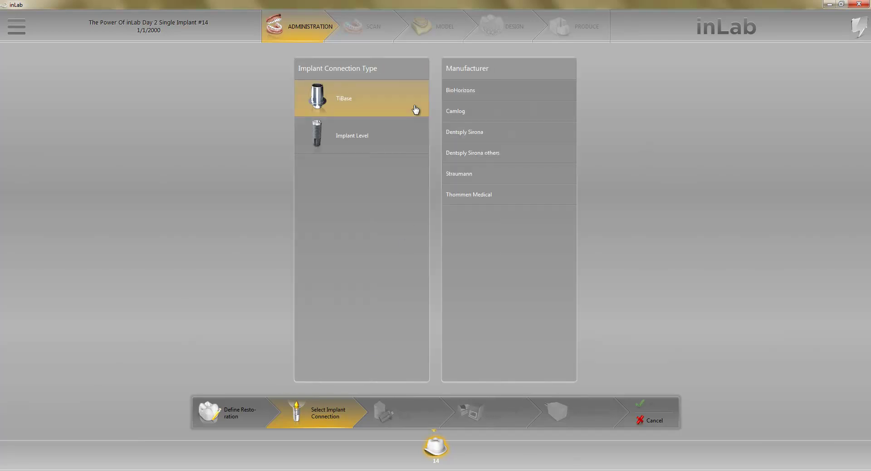
{"action": "left_click", "coordinate": [476, 93]}
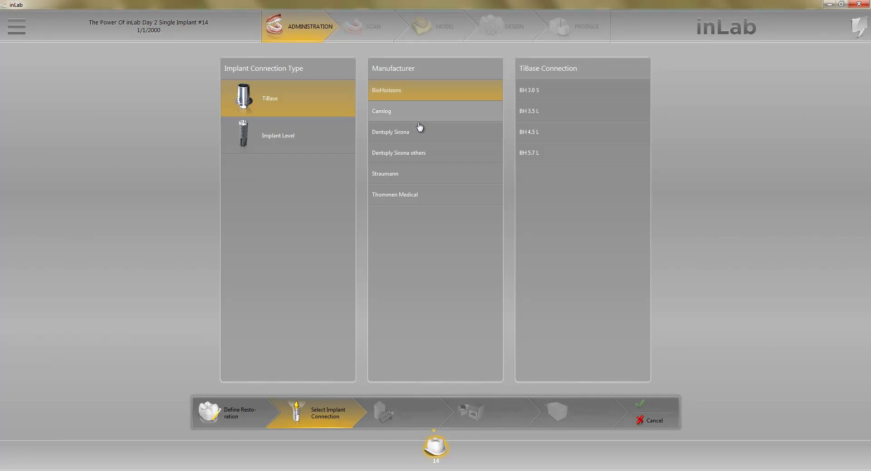
{"action": "left_click", "coordinate": [398, 112]}
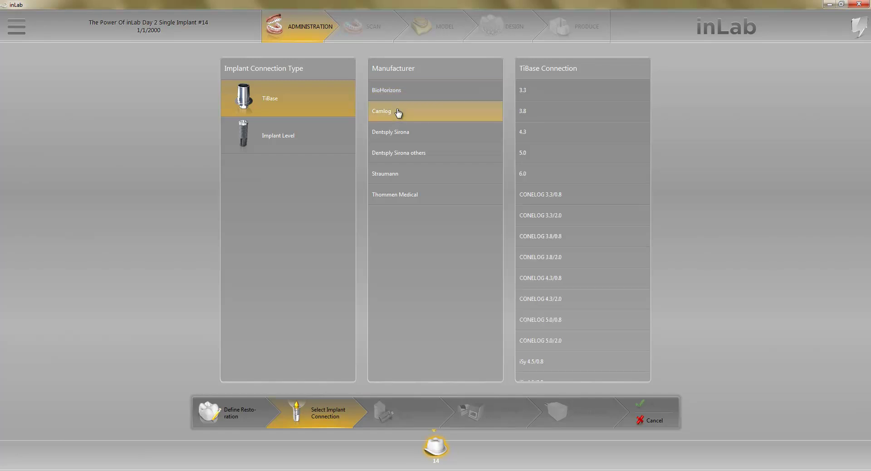
{"action": "left_click", "coordinate": [422, 137]}
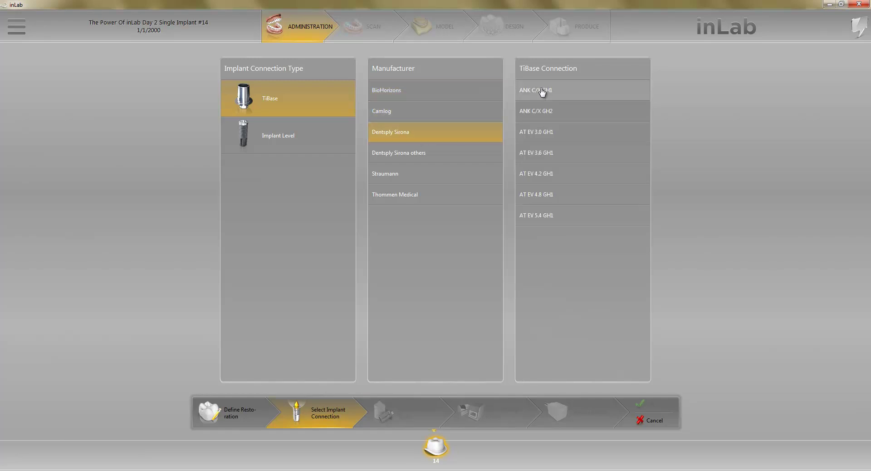
{"action": "left_click", "coordinate": [415, 156]}
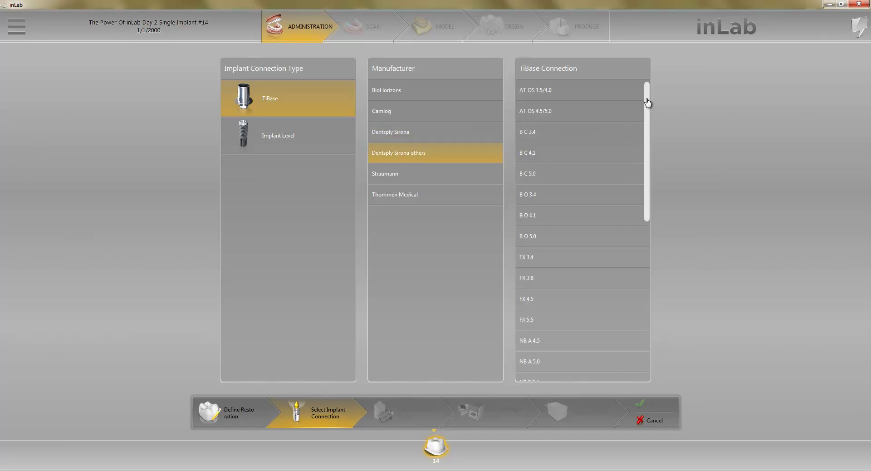
{"action": "left_click_drag", "start_coordinate": [648, 104], "coordinate": [650, 86]}
{"action": "left_click", "coordinate": [434, 178]}
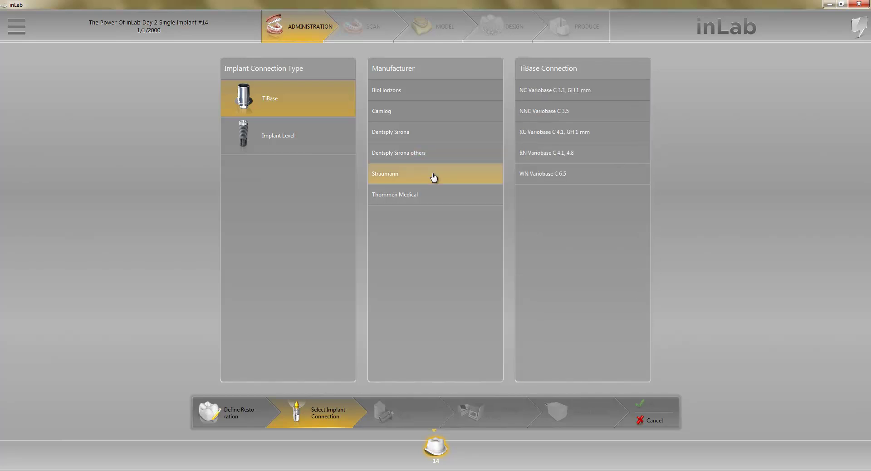
{"action": "left_click", "coordinate": [425, 200]}
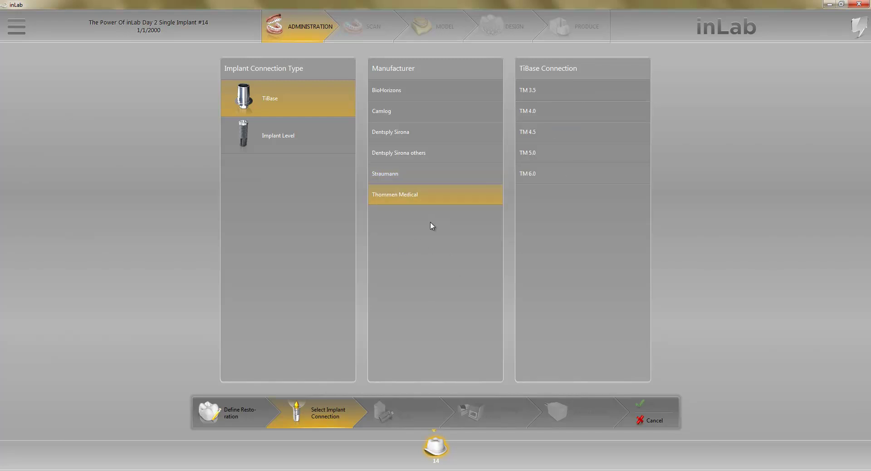
{"action": "left_click", "coordinate": [649, 421]}
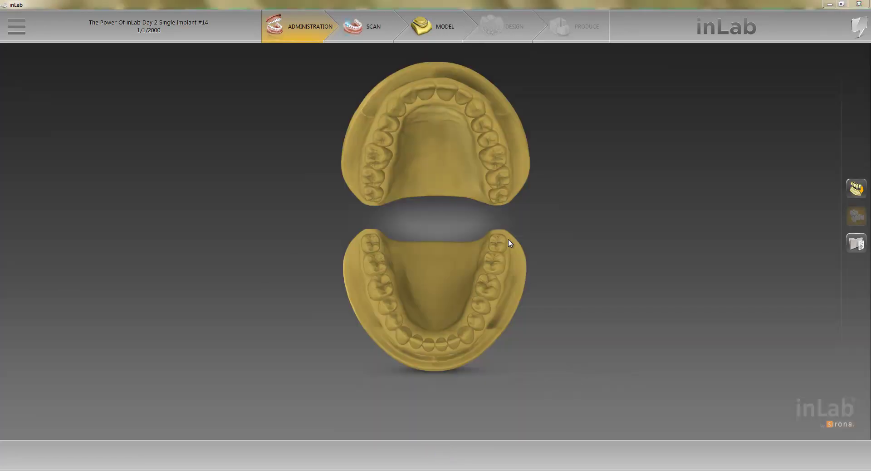
Go to the model phase of the case and launch the inLab Splint 16 app.
{"action": "left_click", "coordinate": [439, 34]}
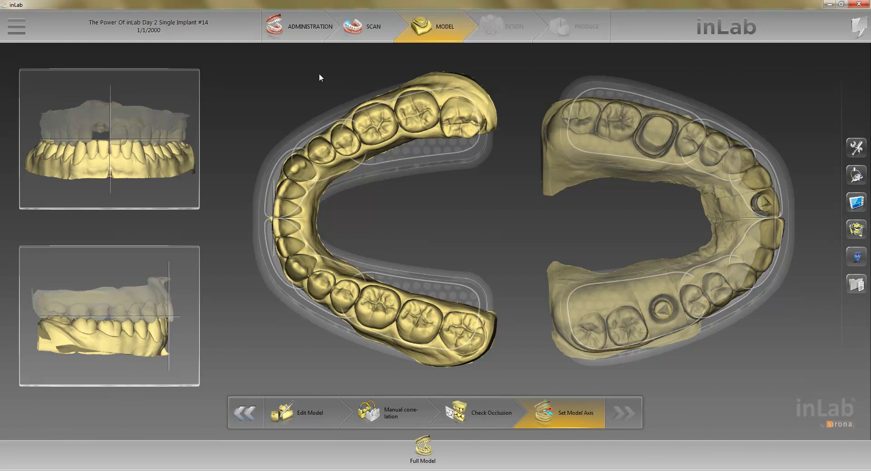
{"action": "left_click", "coordinate": [20, 32]}
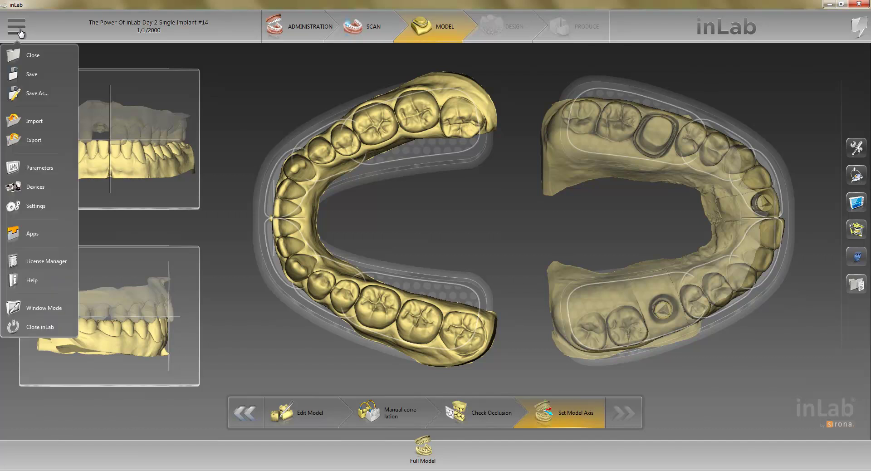
{"action": "left_click", "coordinate": [45, 235]}
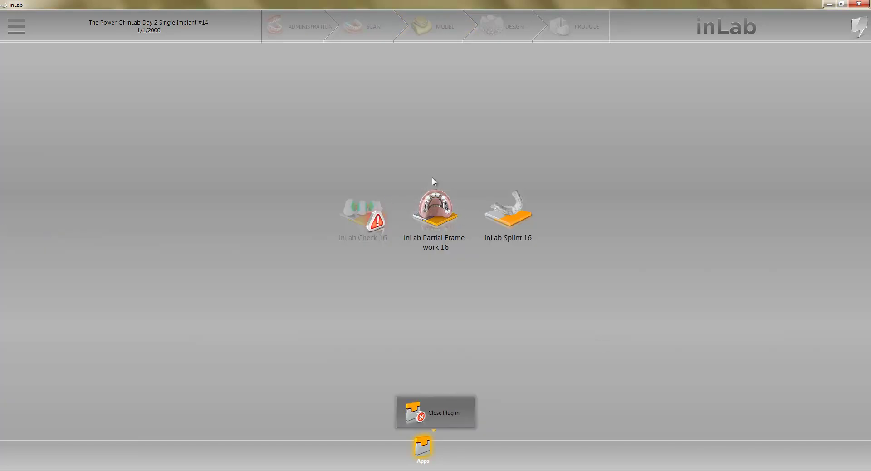
{"action": "left_click", "coordinate": [515, 219]}
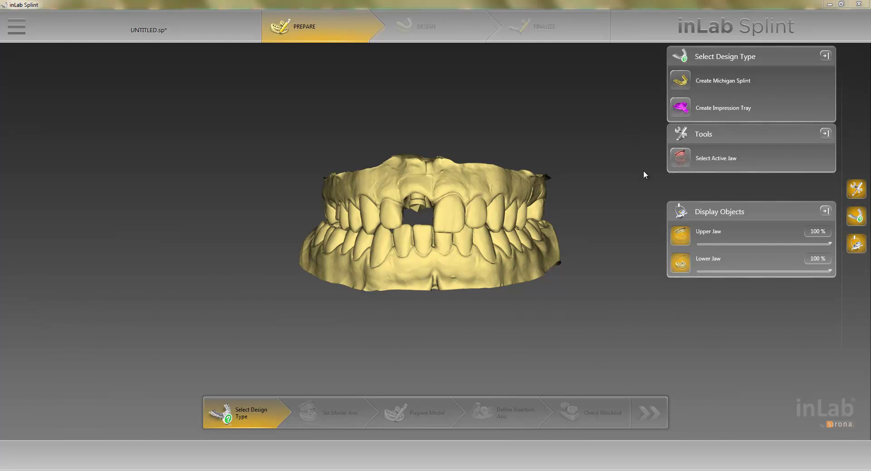
Make the upper jaw the active jaw and choose an impression tray as the design type.
{"action": "left_click", "coordinate": [681, 159]}
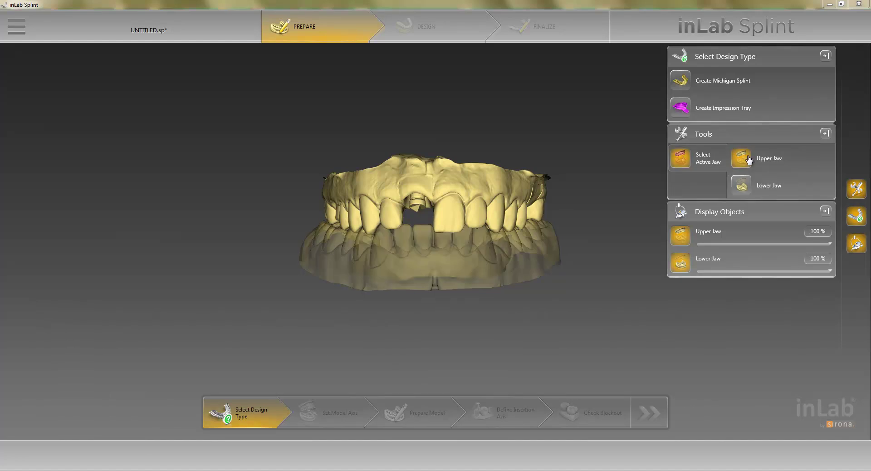
{"action": "left_click", "coordinate": [682, 109]}
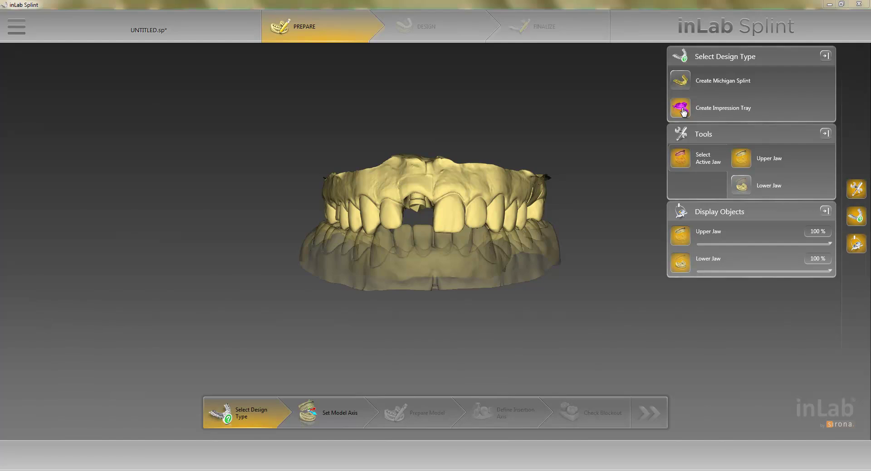
Accept the proposed model axis, model preparation, insertion axis and blockout, and advance to the design phase.
{"action": "left_click", "coordinate": [323, 415]}
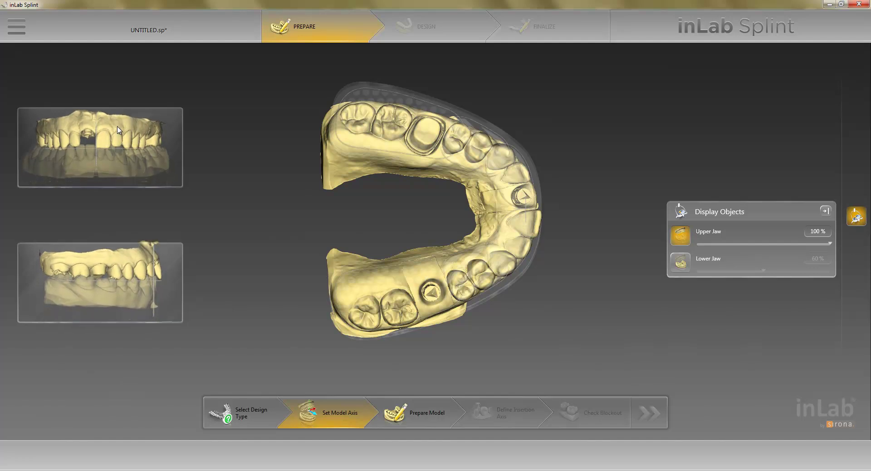
{"action": "left_click", "coordinate": [412, 414]}
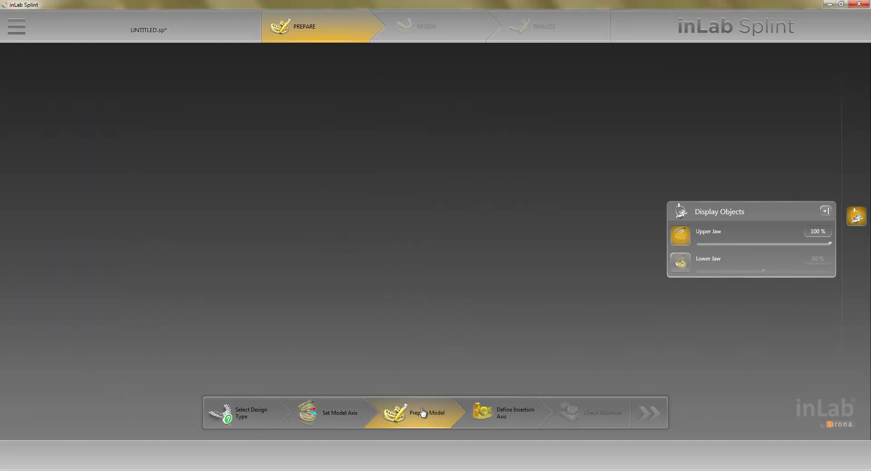
{"action": "left_click", "coordinate": [518, 412]}
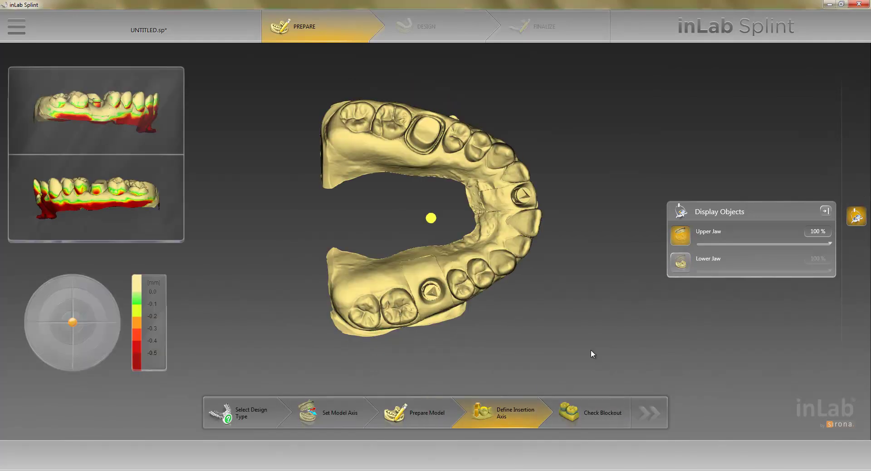
{"action": "left_click", "coordinate": [593, 417]}
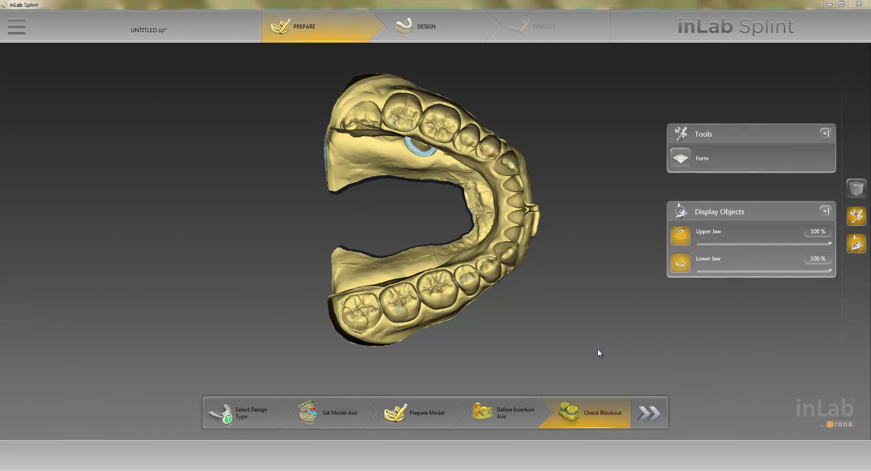
{"action": "left_click", "coordinate": [649, 413]}
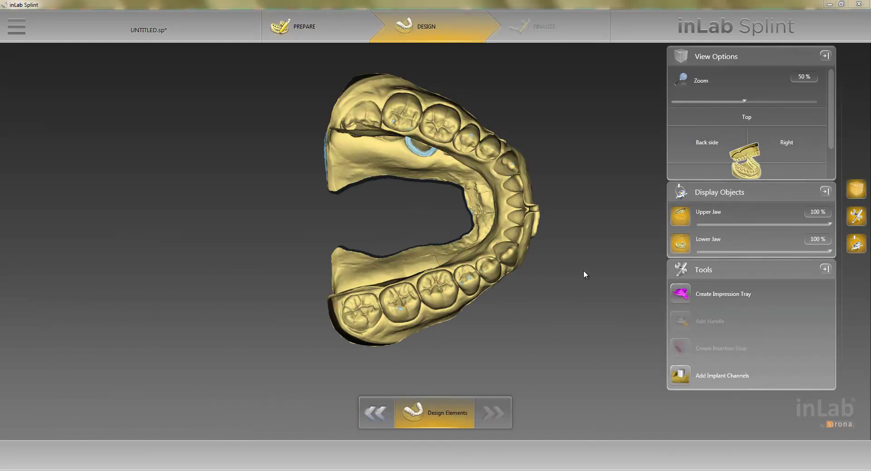
Hide the lower jaw and create an impression tray by plane on the upper jaw, adjusting the plane's height slightly before applying it.
{"action": "left_click", "coordinate": [693, 239]}
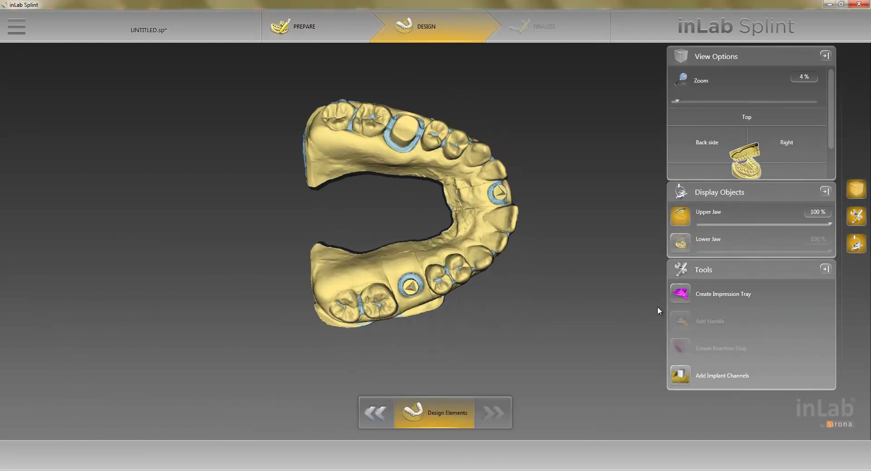
{"action": "left_click", "coordinate": [684, 295]}
{"action": "left_click", "coordinate": [742, 320]}
{"action": "left_click_drag", "start_coordinate": [484, 348], "coordinate": [456, 310]}
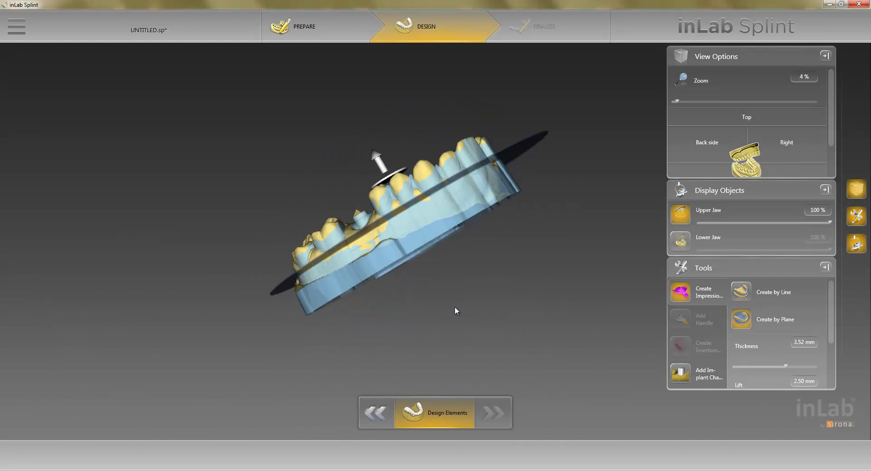
{"action": "left_click_drag", "start_coordinate": [378, 163], "coordinate": [379, 168]}
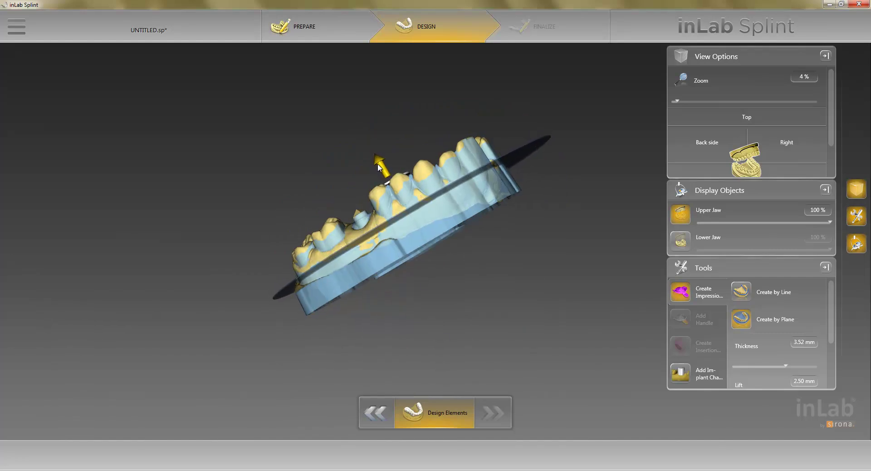
{"action": "left_click_drag", "start_coordinate": [400, 114], "coordinate": [408, 131]}
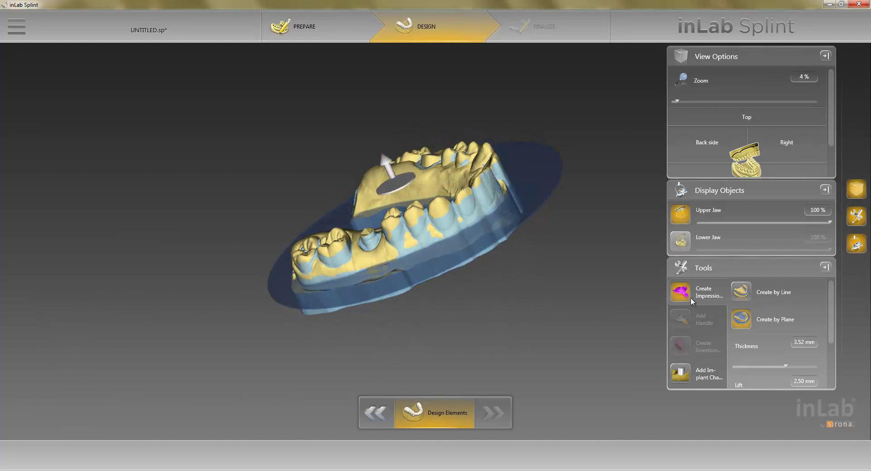
{"action": "scroll", "coordinate": [772, 342], "scroll_direction": "down", "scroll_amount": 3}
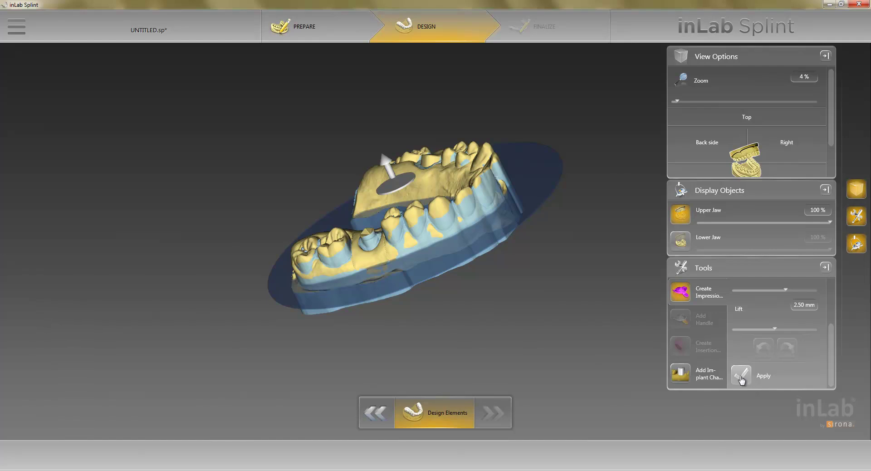
{"action": "left_click", "coordinate": [741, 374]}
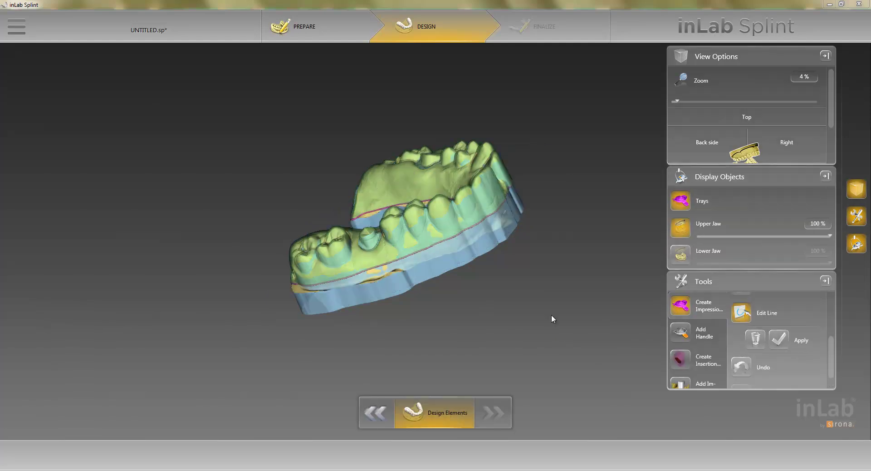
{"action": "middle_click_drag", "start_coordinate": [307, 149], "coordinate": [410, 273]}
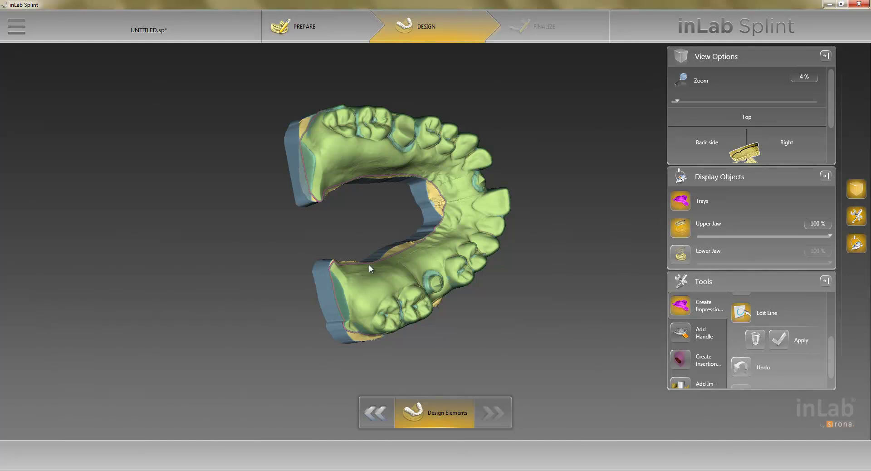
{"action": "middle_click_drag", "start_coordinate": [350, 301], "coordinate": [423, 300]}
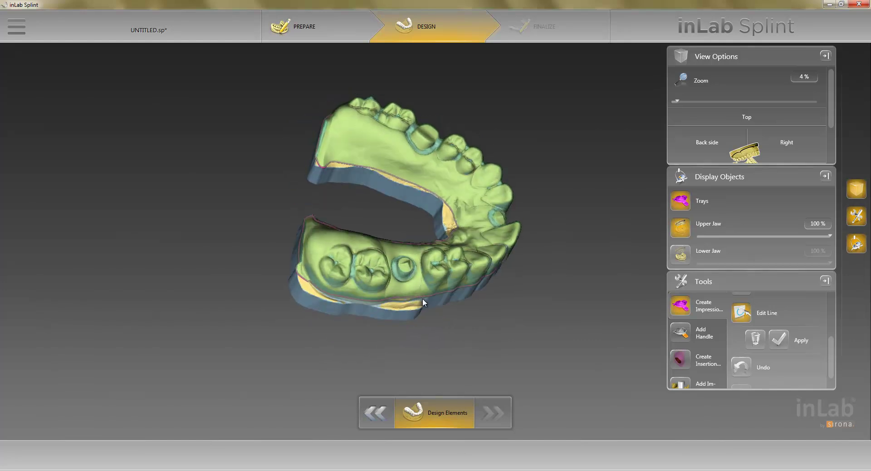
Add a handle to the front of the upper-jaw impression tray, centred on the incisors.
{"action": "middle_click_drag", "start_coordinate": [559, 338], "coordinate": [583, 263]}
{"action": "middle_click_drag", "start_coordinate": [437, 349], "coordinate": [475, 325]}
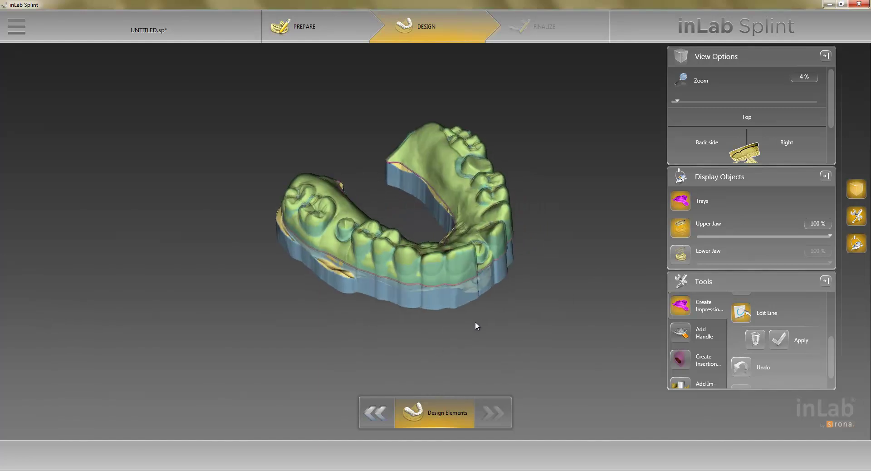
{"action": "scroll", "coordinate": [686, 325], "scroll_direction": "down", "scroll_amount": 1}
{"action": "left_click", "coordinate": [683, 326]}
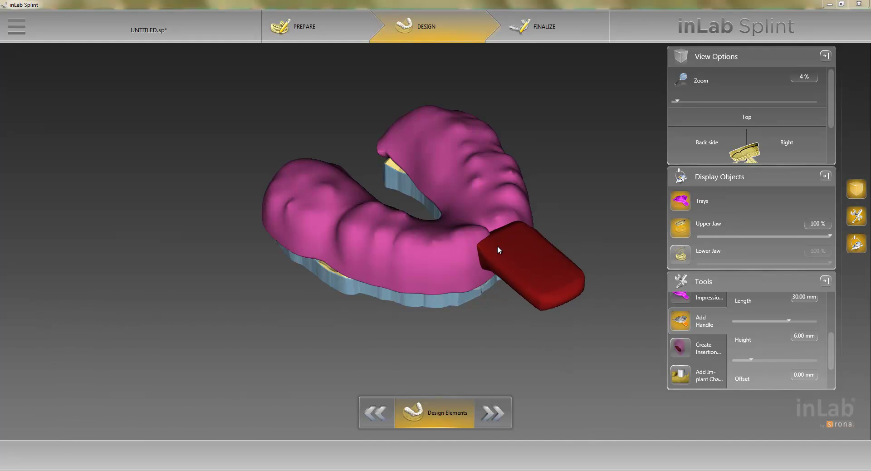
{"action": "left_click", "coordinate": [495, 255]}
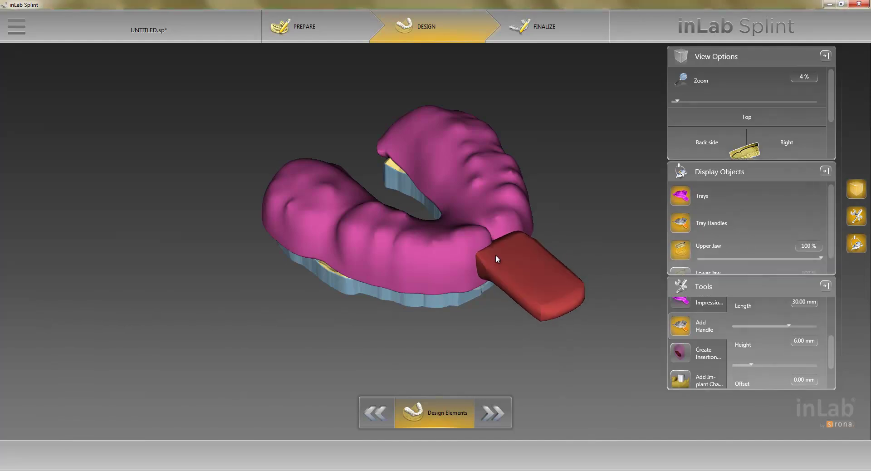
Add implant channels over the premolar and front tooth implant sites, and advance the impression tray to the finalize phase.
{"action": "left_click", "coordinate": [701, 376]}
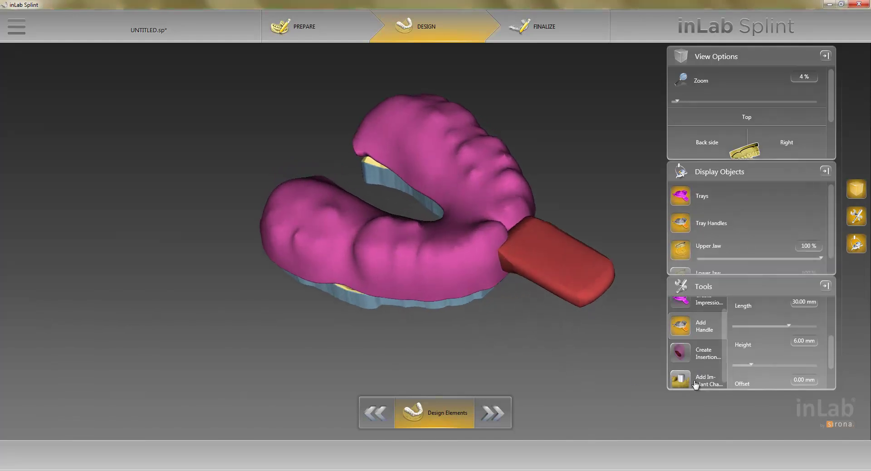
{"action": "left_click_drag", "start_coordinate": [420, 340], "coordinate": [468, 358]}
{"action": "left_click_drag", "start_coordinate": [374, 340], "coordinate": [388, 333]}
{"action": "left_click", "coordinate": [386, 279]}
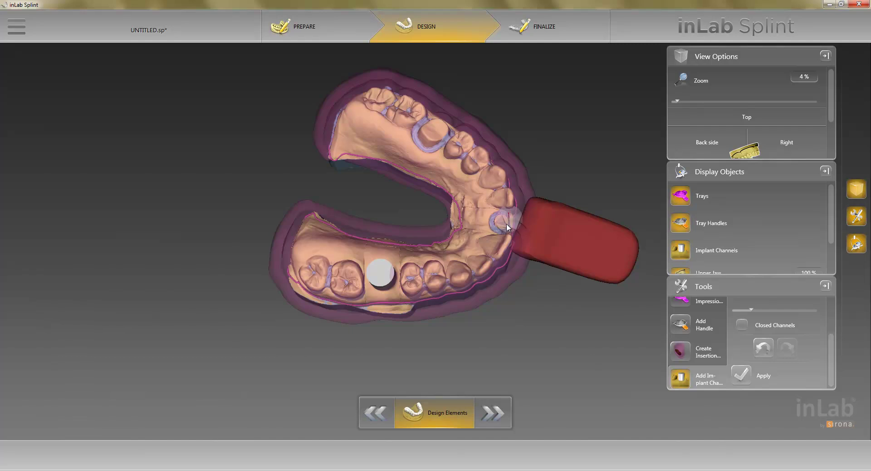
{"action": "left_click", "coordinate": [499, 225]}
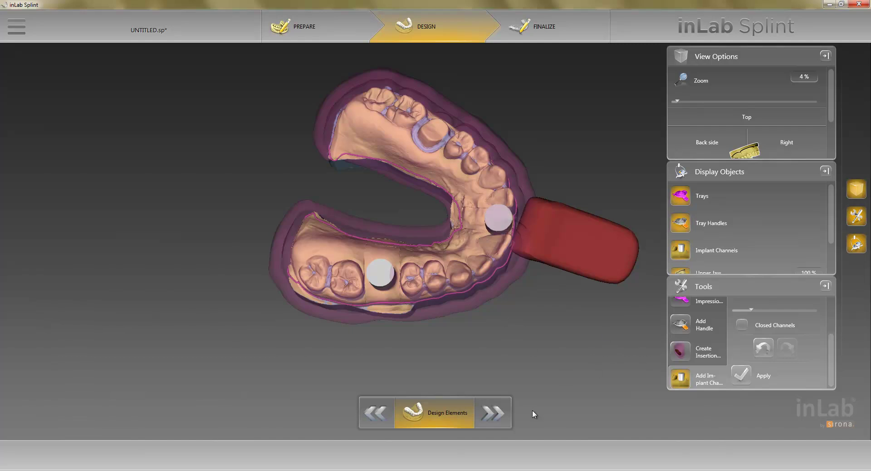
{"action": "left_click", "coordinate": [497, 413]}
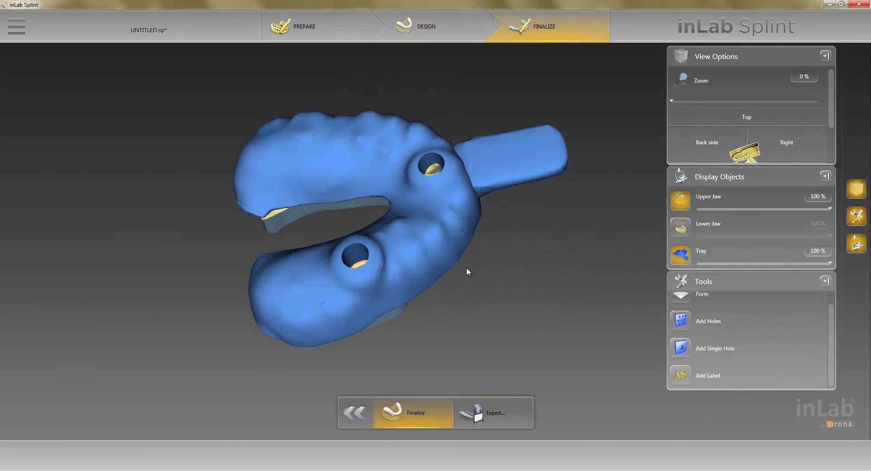
Label the tray handle with the first name and "16", and add a second copy above it at label size 3.87 mm.
{"action": "left_click_drag", "start_coordinate": [488, 291], "coordinate": [401, 354]}
{"action": "left_click", "coordinate": [674, 384]}
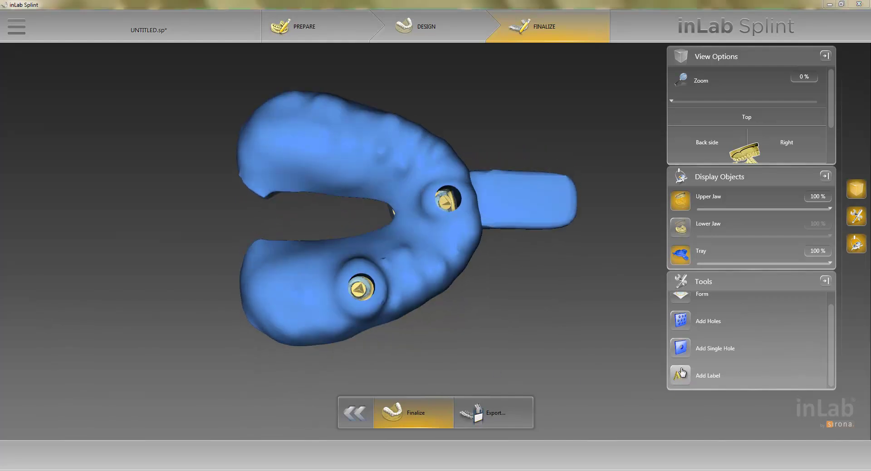
{"action": "left_click", "coordinate": [530, 203]}
{"action": "type", "text": "in"}
{"action": "type", "text": " 16"}
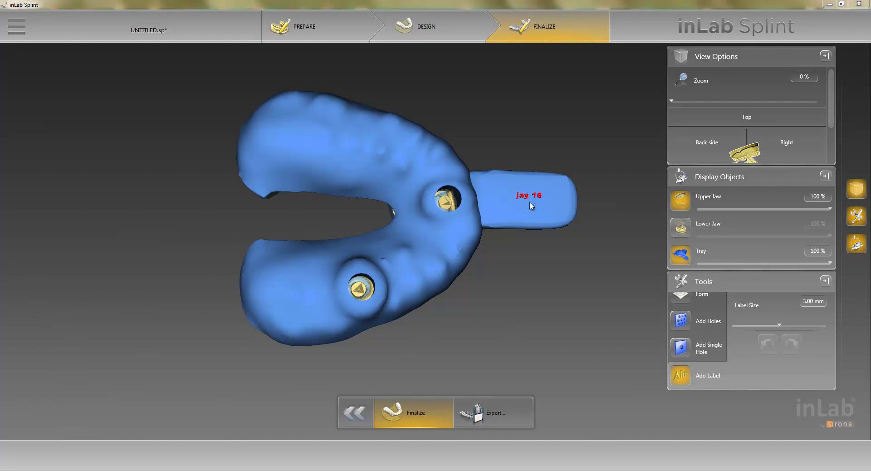
{"action": "left_click", "coordinate": [531, 204]}
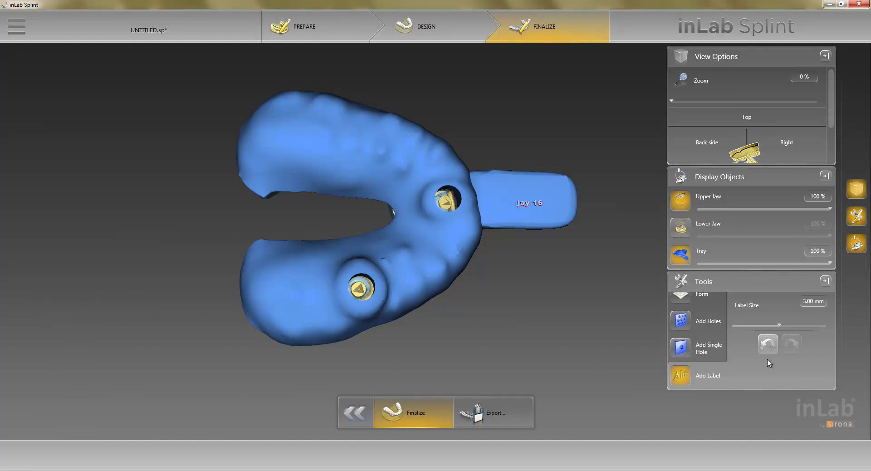
{"action": "left_click_drag", "start_coordinate": [779, 324], "coordinate": [800, 323]}
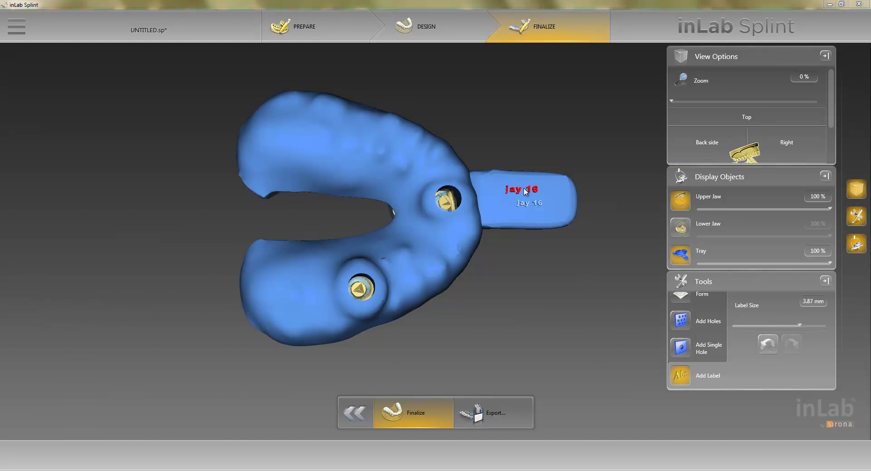
{"action": "left_click", "coordinate": [533, 195]}
Hide the upper jaw and export the tray to Downloads as an STL file, named with the first name and "impression tray".
{"action": "right_click_drag", "start_coordinate": [395, 374], "coordinate": [435, 360]}
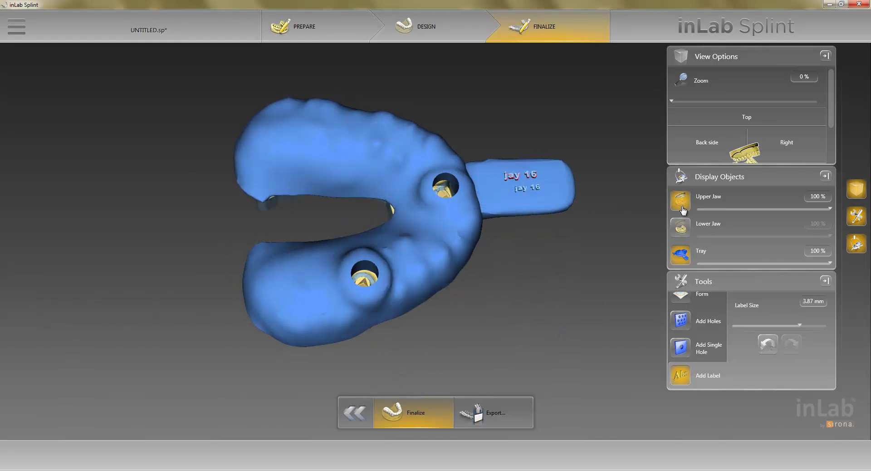
{"action": "right_click_drag", "start_coordinate": [513, 336], "coordinate": [357, 200]}
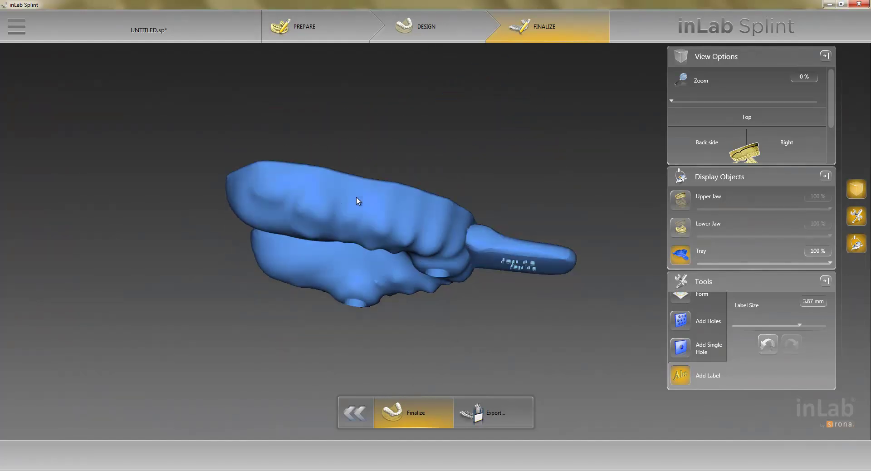
{"action": "left_click", "coordinate": [487, 428]}
{"action": "left_click", "coordinate": [257, 224]}
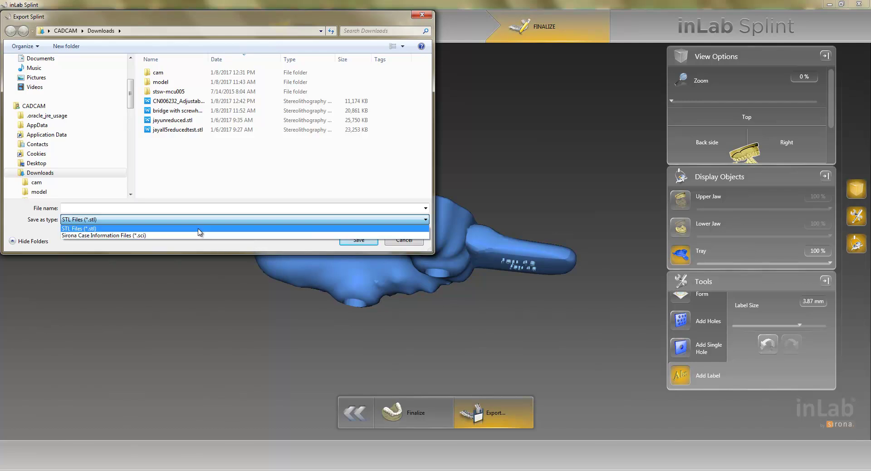
{"action": "left_click", "coordinate": [285, 298]}
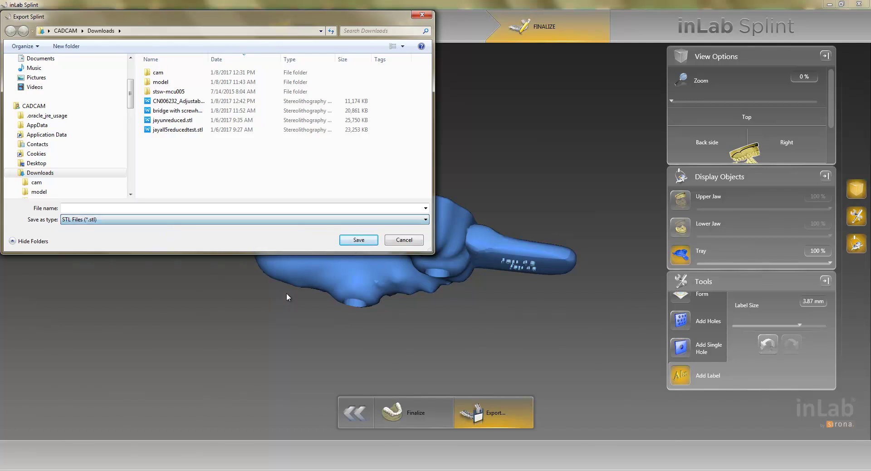
{"action": "left_click", "coordinate": [356, 242]}
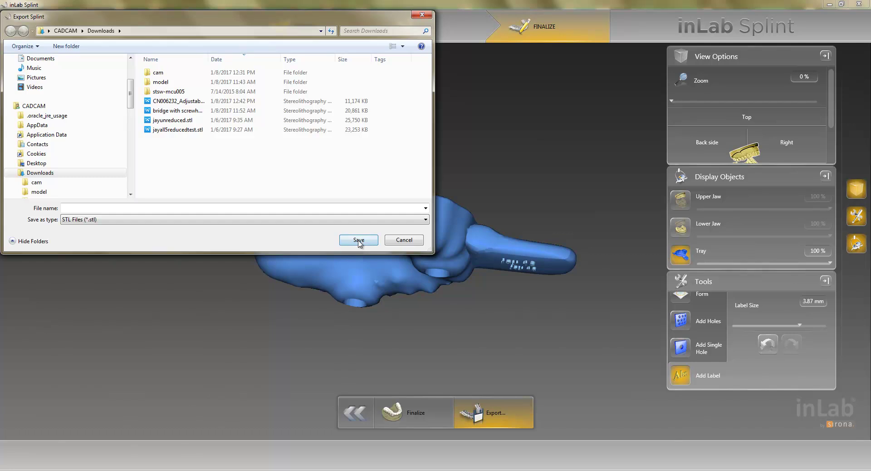
{"action": "left_click", "coordinate": [269, 205]}
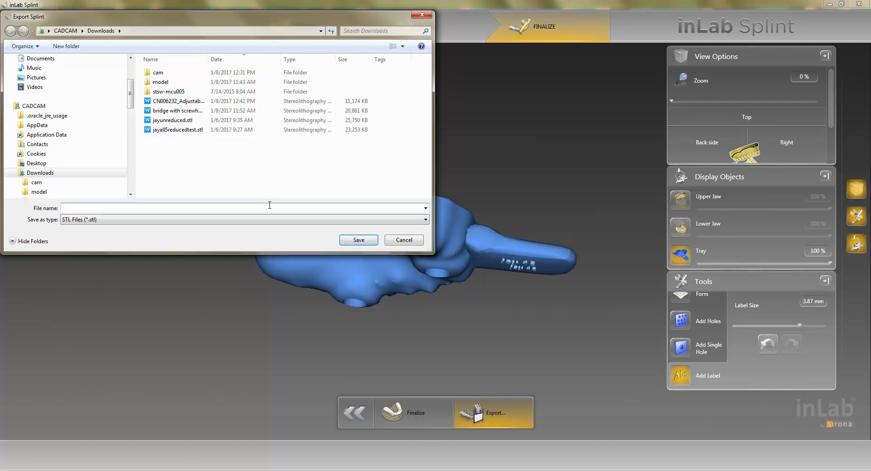
{"action": "type", "text": "jay impression tray"}
{"action": "left_click", "coordinate": [358, 239]}
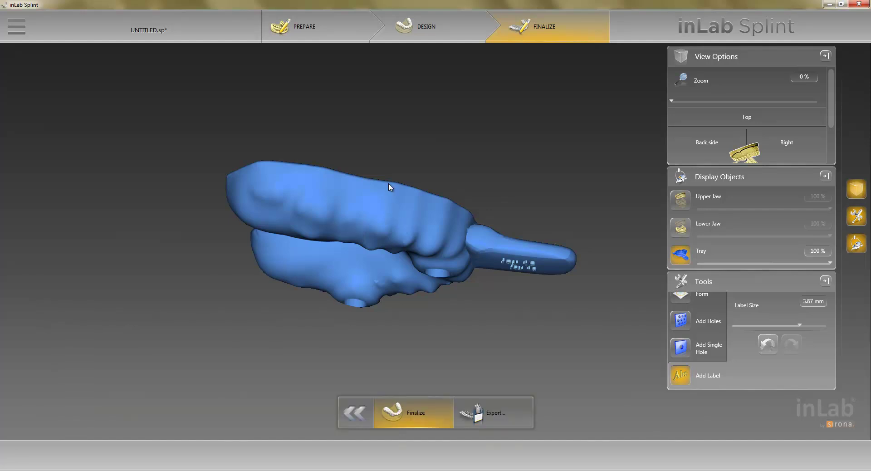
Switch to the upper splint case in inLab and launch the inLab Splint 16 app for it.
{"action": "left_click_drag", "start_coordinate": [371, 95], "coordinate": [355, 229]}
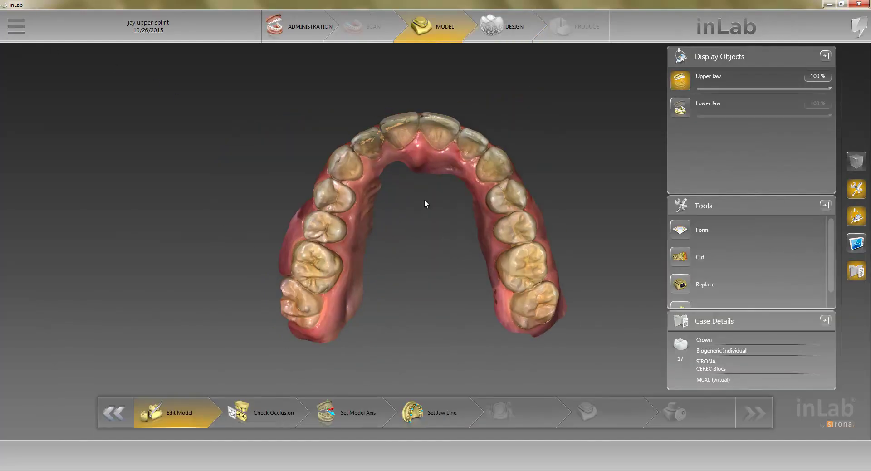
{"action": "left_click_drag", "start_coordinate": [424, 199], "coordinate": [423, 183]}
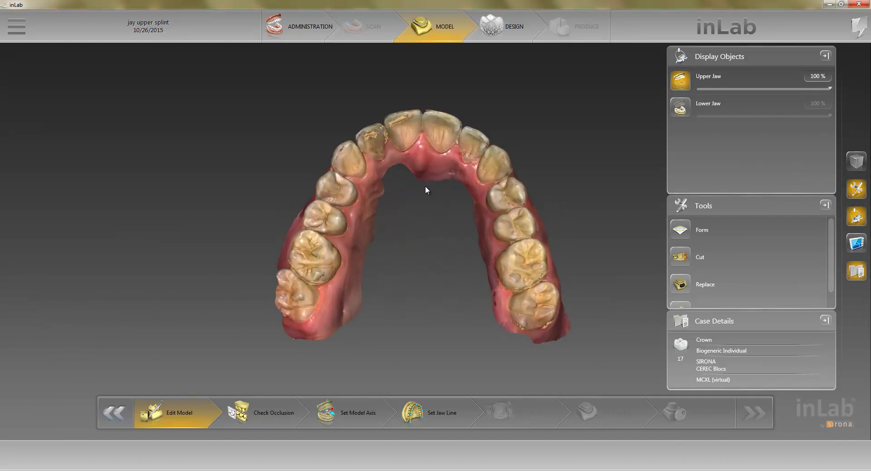
{"action": "mouse_move", "coordinate": [451, 235]}
{"action": "left_mouse_down"}
{"action": "mouse_move", "coordinate": [439, 233]}
{"action": "mouse_move", "coordinate": [409, 263]}
{"action": "mouse_move", "coordinate": [421, 267]}
{"action": "mouse_move", "coordinate": [469, 219]}
{"action": "mouse_move", "coordinate": [462, 238]}
{"action": "left_mouse_up"}
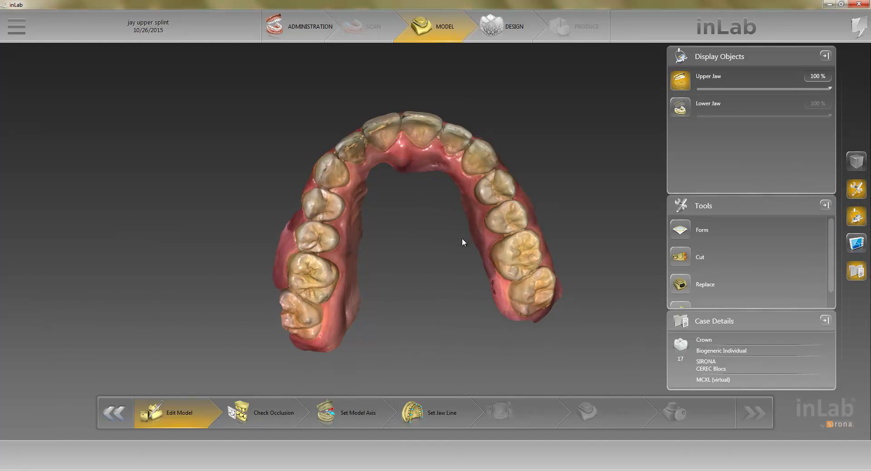
{"action": "left_click", "coordinate": [13, 32]}
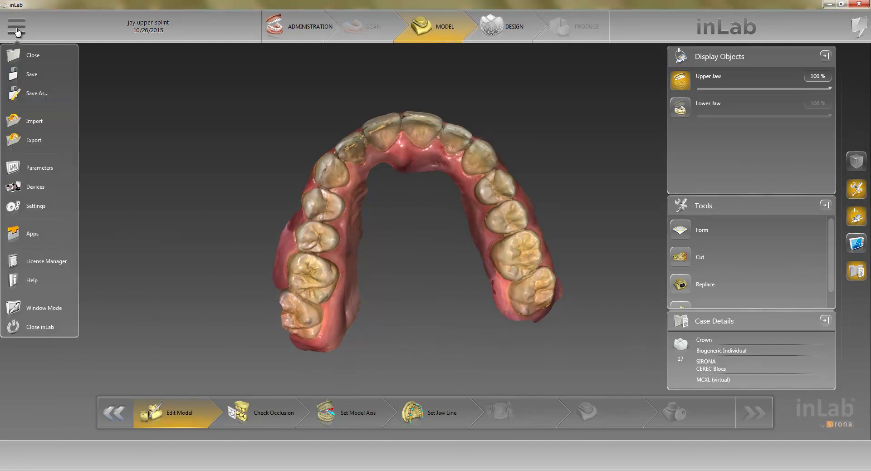
{"action": "left_click", "coordinate": [18, 235]}
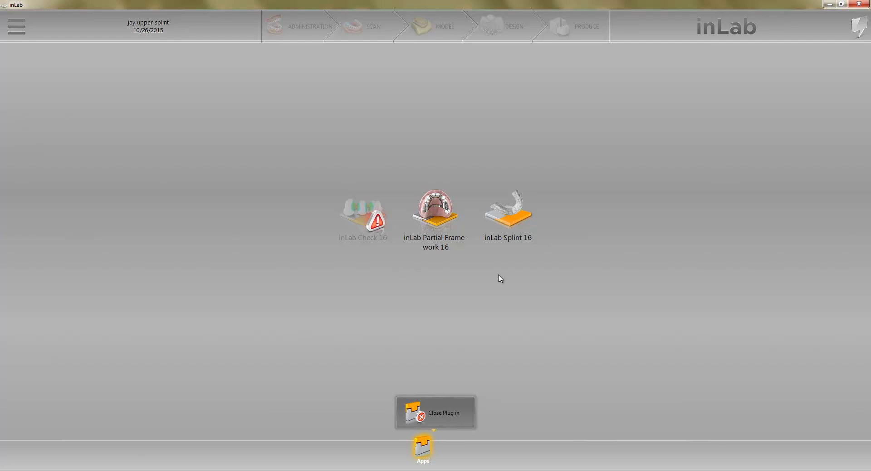
{"action": "left_click", "coordinate": [514, 210]}
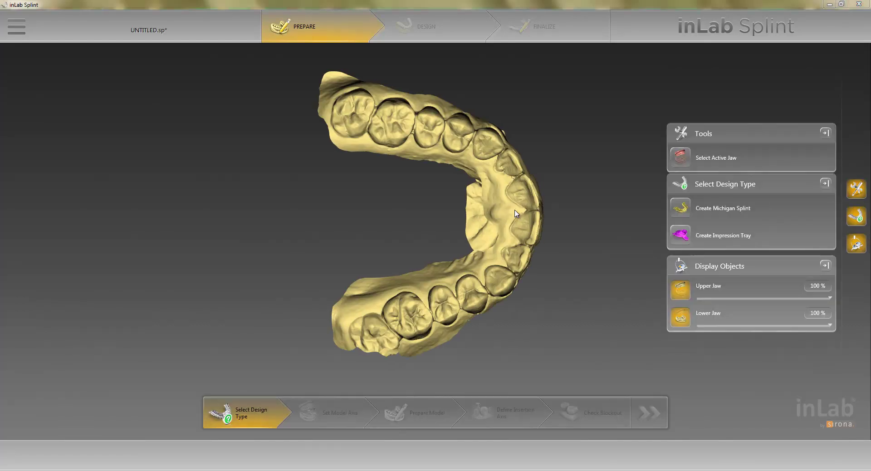
Make the upper jaw the active jaw and choose a Michigan splint as the design type.
{"action": "left_click_drag", "start_coordinate": [568, 281], "coordinate": [514, 256]}
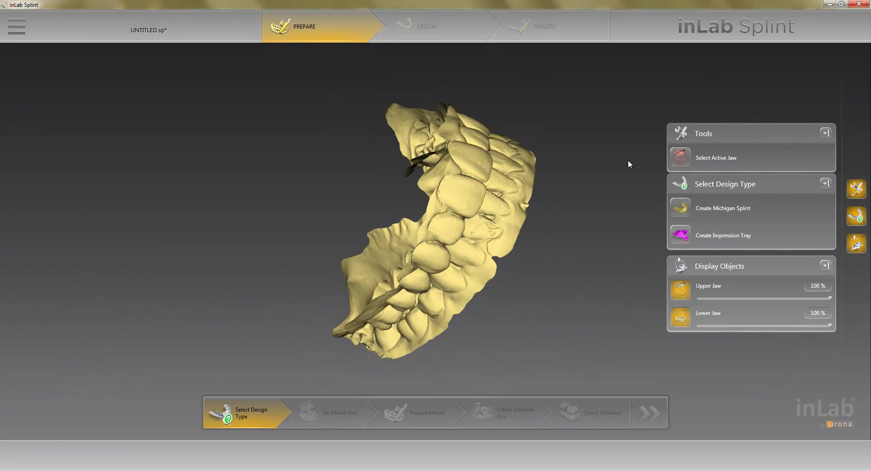
{"action": "left_click", "coordinate": [684, 161]}
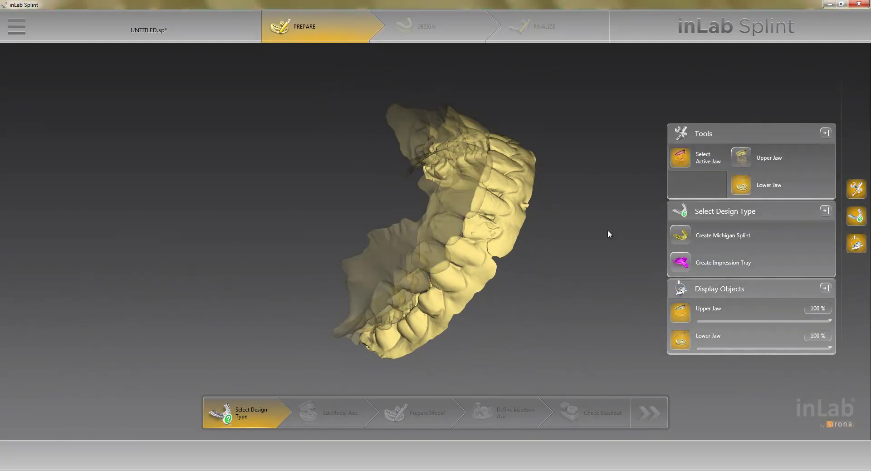
{"action": "left_click_drag", "start_coordinate": [609, 233], "coordinate": [658, 200]}
{"action": "left_click", "coordinate": [743, 159]}
{"action": "left_click_drag", "start_coordinate": [547, 278], "coordinate": [571, 284]}
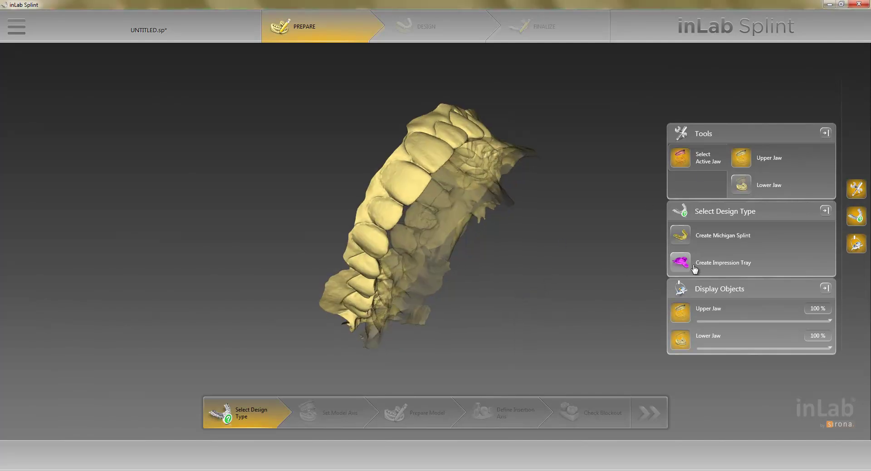
{"action": "left_click", "coordinate": [681, 236]}
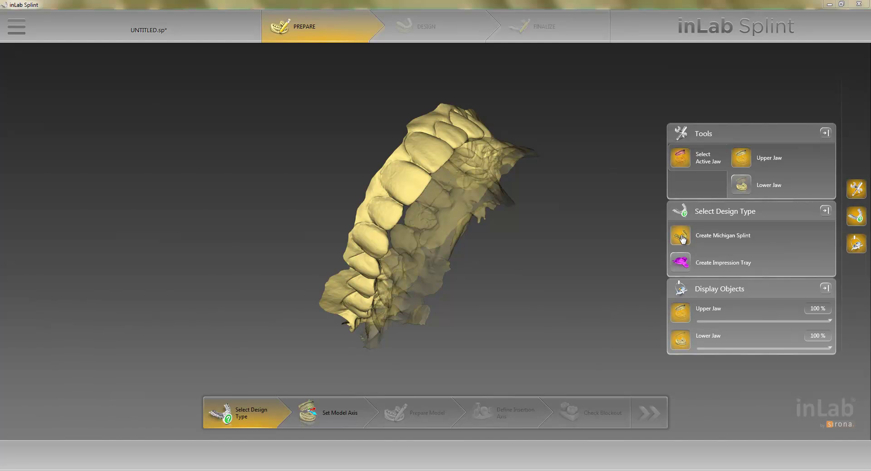
Set the model axis by aligning the upper jaw with the midline, occlusal plane and arch template.
{"action": "left_click", "coordinate": [345, 413]}
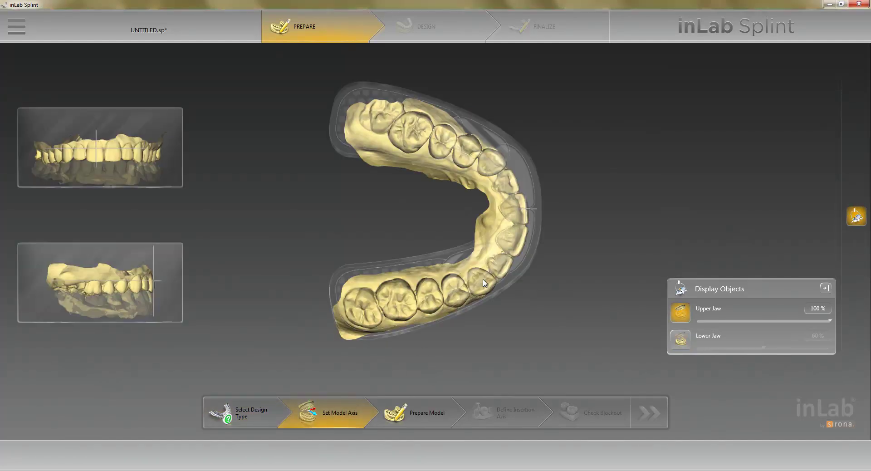
{"action": "left_click_drag", "start_coordinate": [141, 160], "coordinate": [137, 137]}
{"action": "left_click_drag", "start_coordinate": [380, 298], "coordinate": [430, 296]}
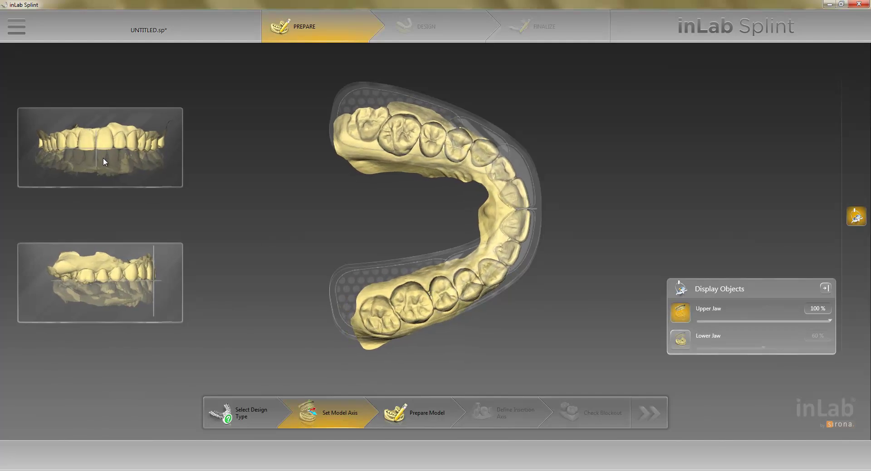
Accept the proposed model preparation, insertion axis and blockout for the upper jaw, and advance to the design phase.
{"action": "left_click", "coordinate": [425, 424]}
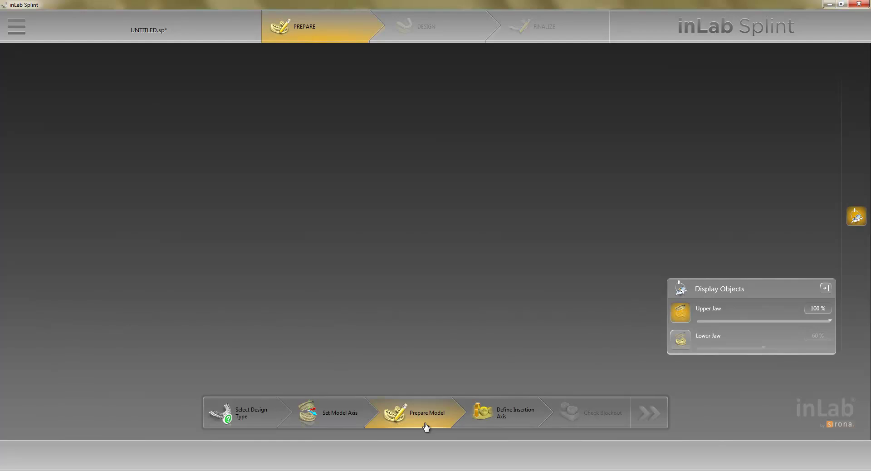
{"action": "left_click", "coordinate": [503, 414]}
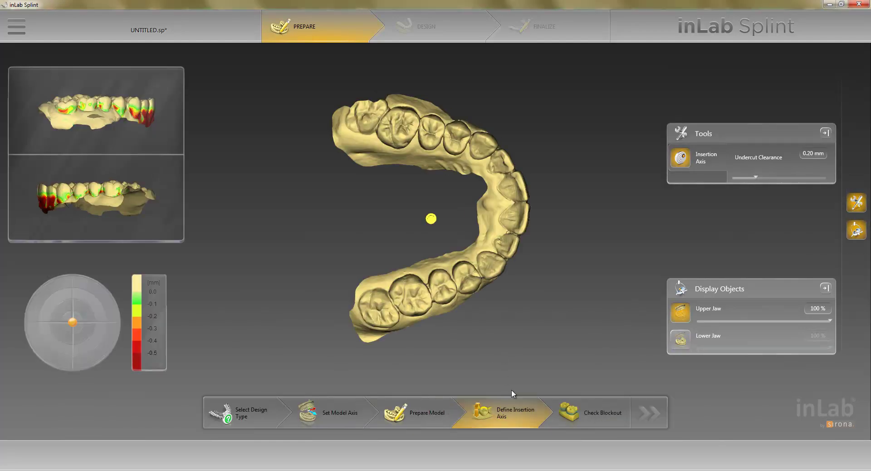
{"action": "left_click", "coordinate": [586, 420]}
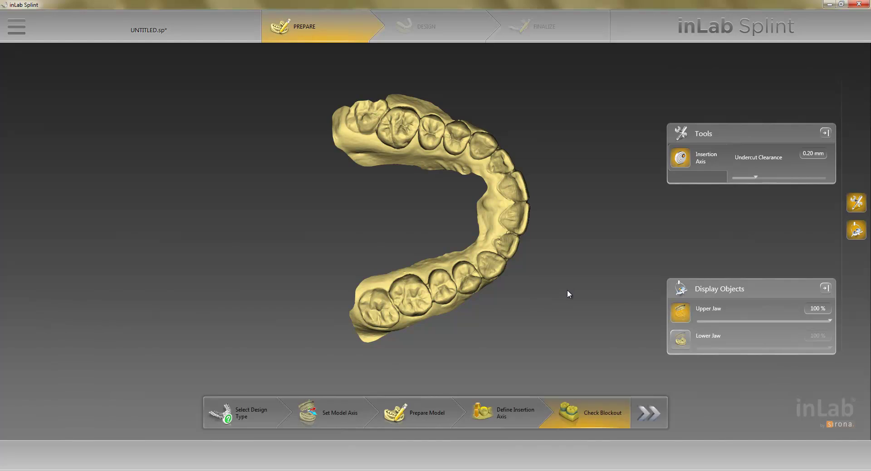
{"action": "left_click", "coordinate": [648, 413]}
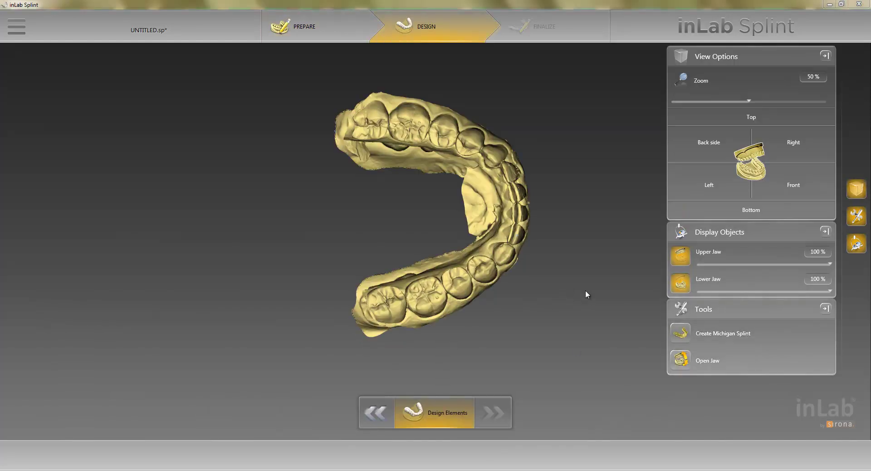
Start a Michigan splint with Create by Plane, hide the lower jaw and position the cutting plane around the upper teeth.
{"action": "left_click", "coordinate": [681, 337]}
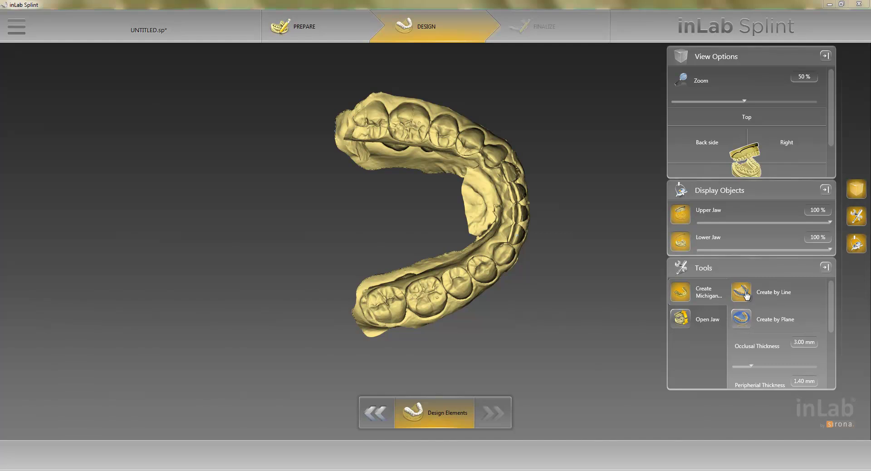
{"action": "left_click", "coordinate": [742, 320]}
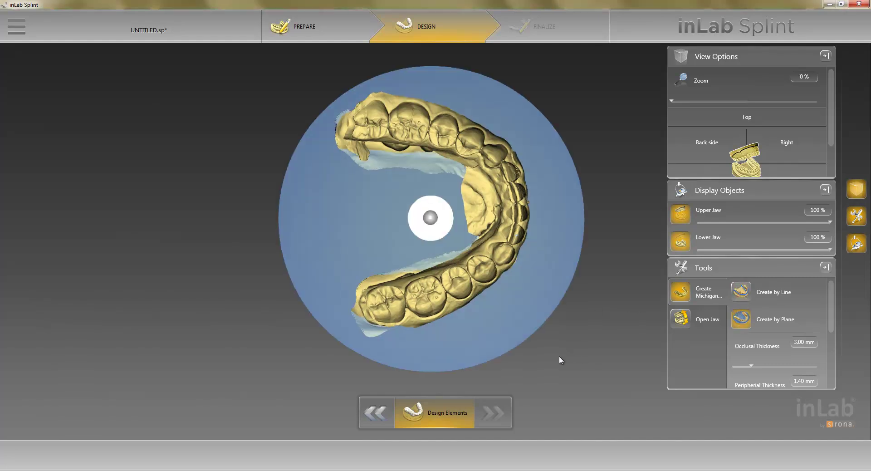
{"action": "left_click_drag", "start_coordinate": [615, 240], "coordinate": [424, 172]}
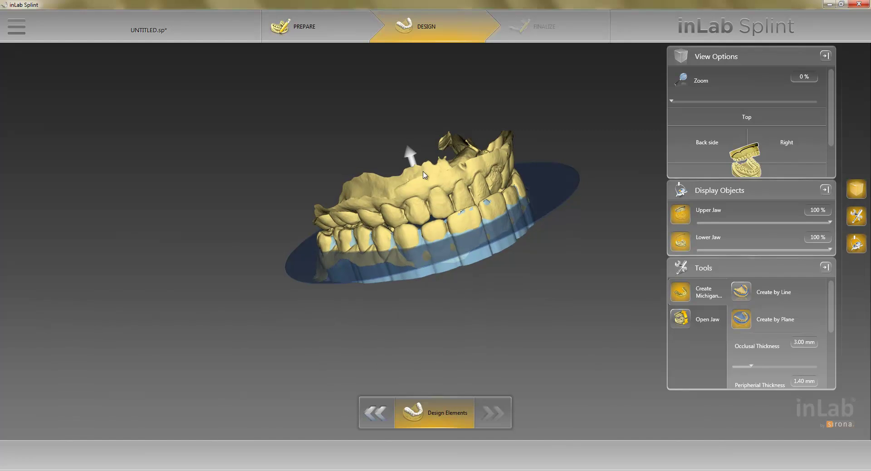
{"action": "left_click", "coordinate": [681, 241]}
{"action": "left_click_drag", "start_coordinate": [465, 127], "coordinate": [489, 142]}
{"action": "left_click_drag", "start_coordinate": [429, 160], "coordinate": [428, 139]}
{"action": "left_click_drag", "start_coordinate": [428, 145], "coordinate": [430, 155]}
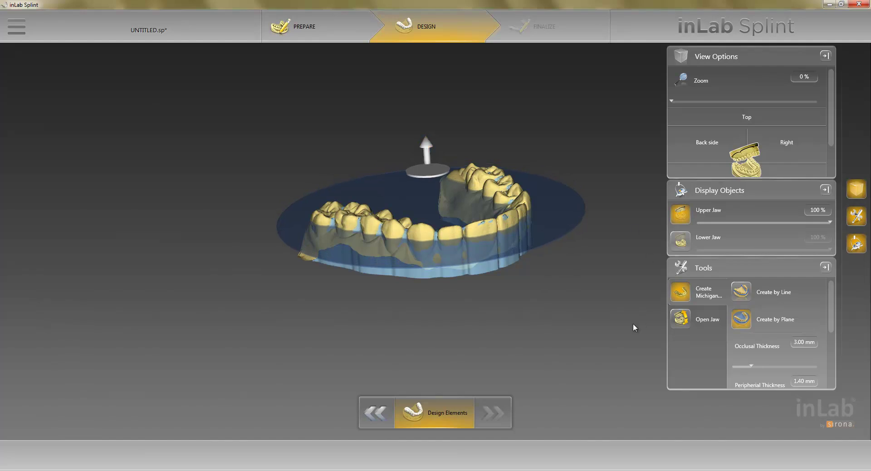
Apply the plane to generate the splint outline, keeping 3.00 mm occlusal thickness, 1.40 mm peripheral thickness and a 100 µm spacer.
{"action": "scroll", "coordinate": [767, 301], "scroll_direction": "down", "scroll_amount": 1}
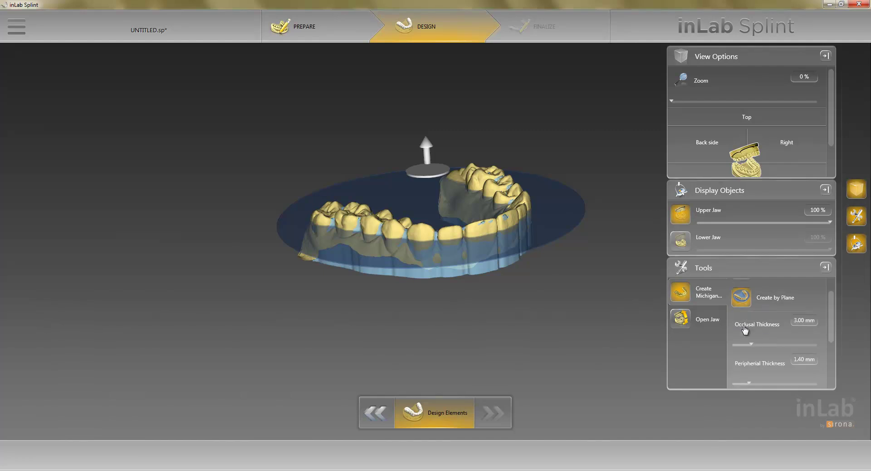
{"action": "scroll", "coordinate": [767, 335], "scroll_direction": "down", "scroll_amount": 4}
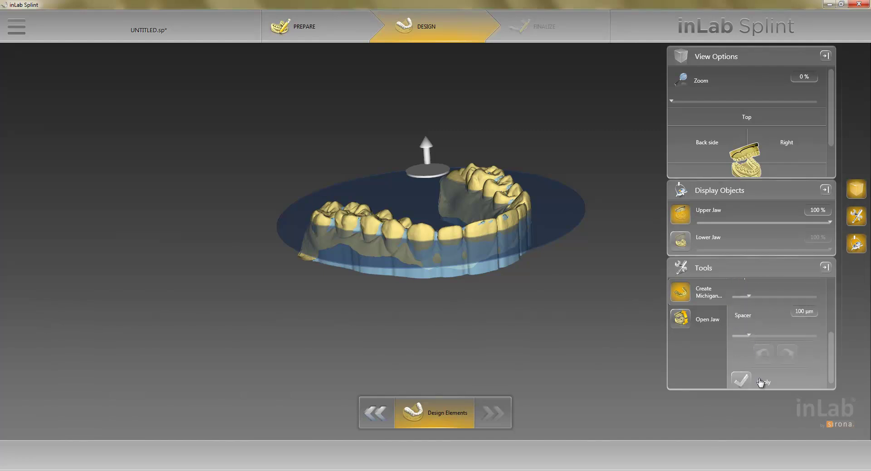
{"action": "left_click", "coordinate": [741, 377]}
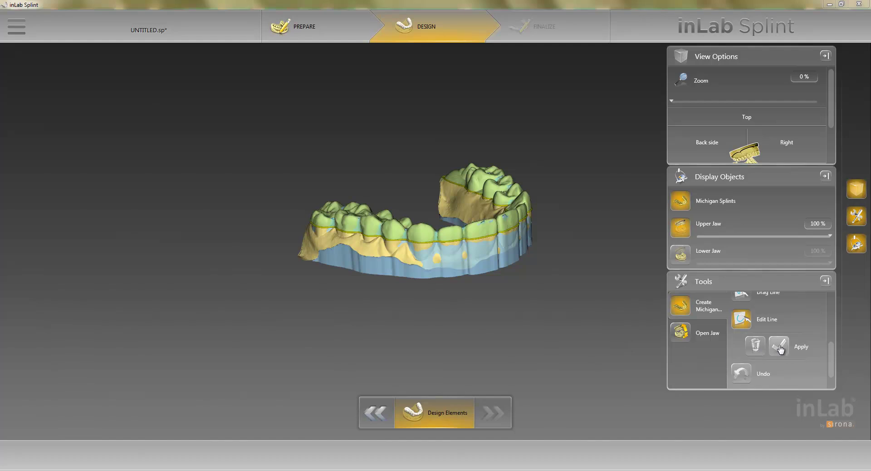
Redraw the splint outline closer around the rearmost molar at one end of the arch, and check the opposite side.
{"action": "middle_click_drag", "start_coordinate": [404, 141], "coordinate": [434, 210]}
{"action": "scroll", "coordinate": [427, 213], "scroll_direction": "up", "scroll_amount": 2}
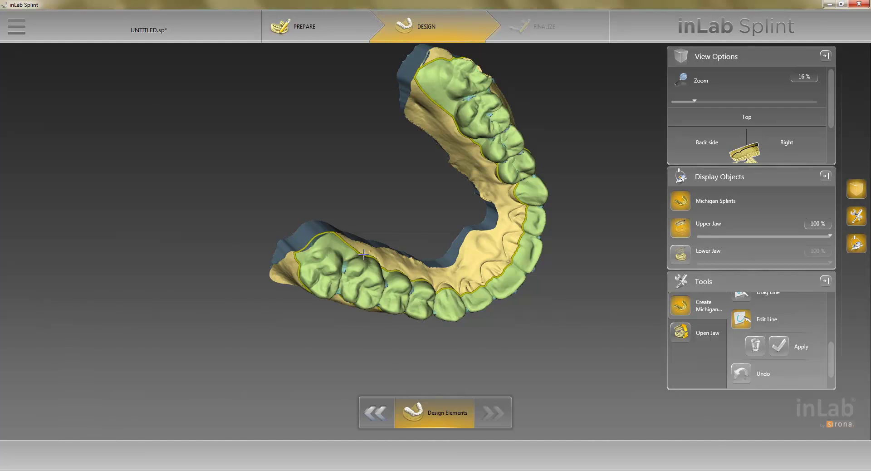
{"action": "left_click", "coordinate": [339, 251]}
{"action": "left_click", "coordinate": [312, 256]}
{"action": "double_click", "coordinate": [299, 270]}
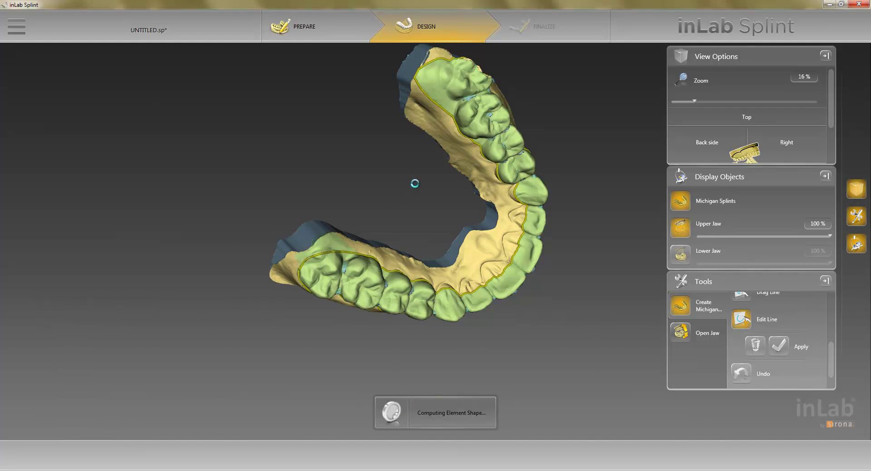
{"action": "middle_click_drag", "start_coordinate": [553, 127], "coordinate": [439, 155]}
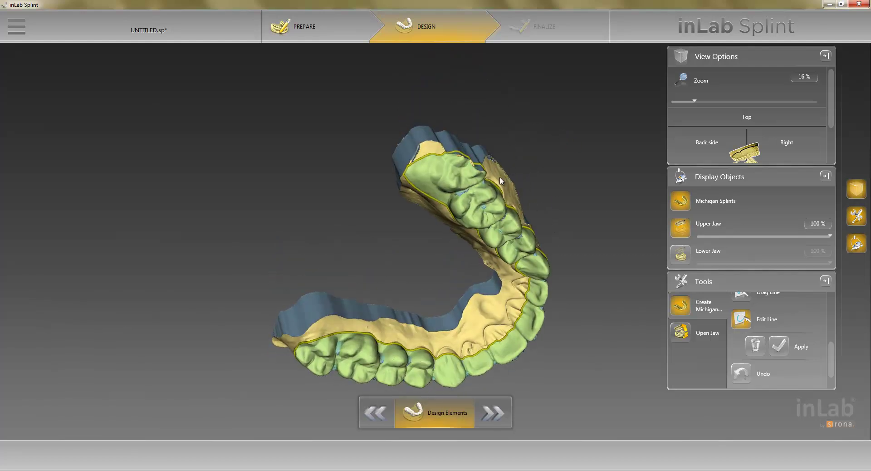
{"action": "middle_click_drag", "start_coordinate": [500, 181], "coordinate": [469, 194]}
{"action": "middle_click_drag", "start_coordinate": [439, 262], "coordinate": [477, 236]}
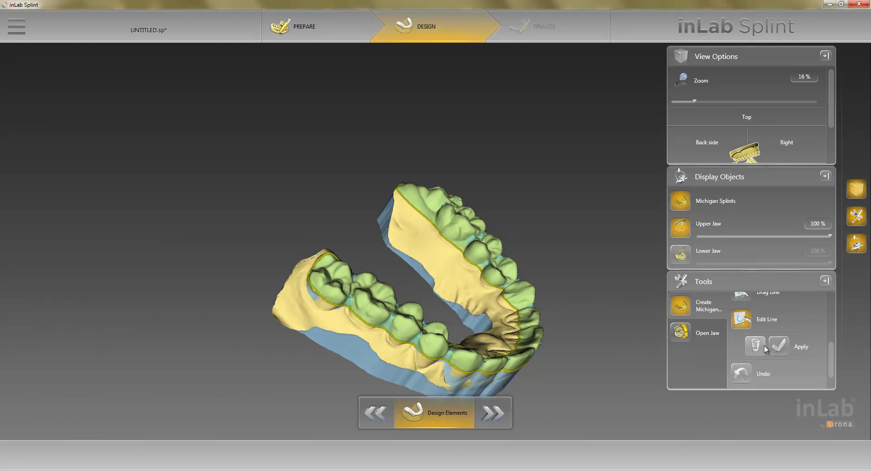
Apply the edited outline to compute the Michigan splint and advance to the Finalize phase.
{"action": "left_click", "coordinate": [779, 347]}
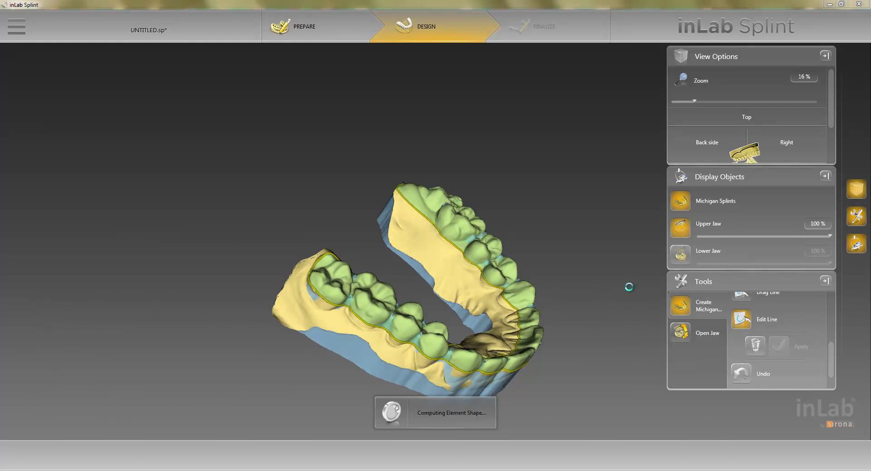
{"action": "middle_click_drag", "start_coordinate": [604, 361], "coordinate": [543, 313]}
{"action": "left_click", "coordinate": [497, 417]}
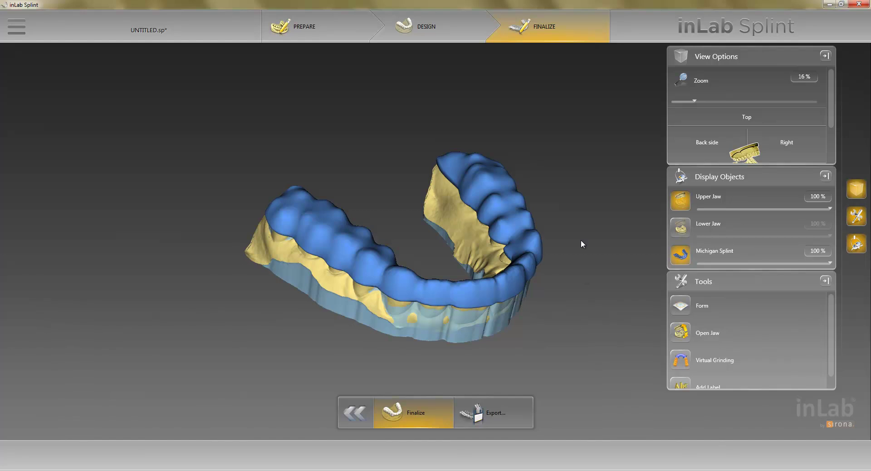
Hide the upper jaw so that only the Michigan splint is displayed, and view its chewing surface.
{"action": "middle_click_drag", "start_coordinate": [584, 189], "coordinate": [656, 334]}
{"action": "left_click", "coordinate": [701, 201]}
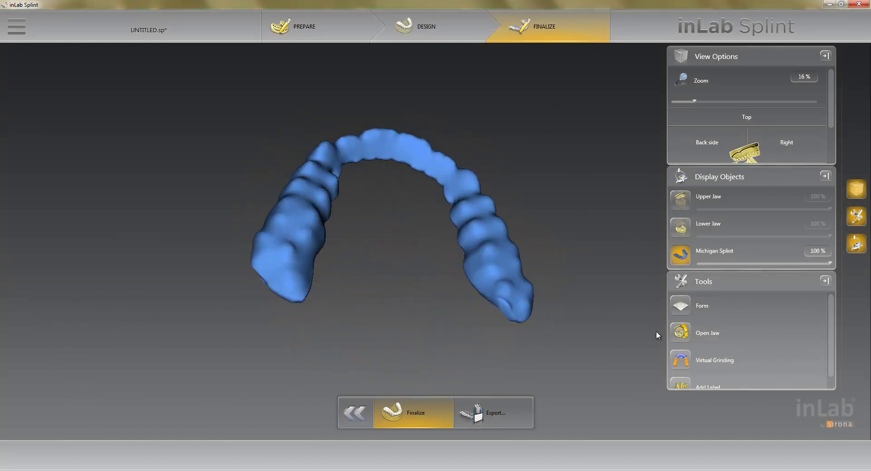
{"action": "middle_click_drag", "start_coordinate": [593, 282], "coordinate": [636, 299]}
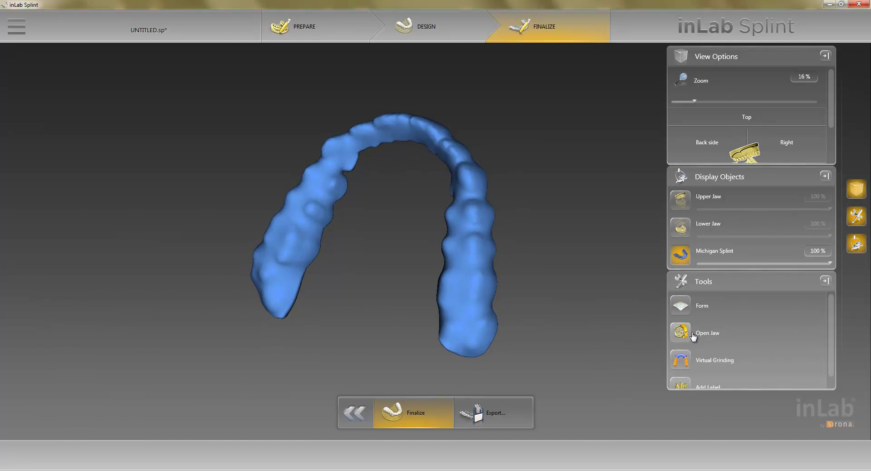
Add a label with the person's first name followed by "splint" on the outer molar side of the splint, 3.87 mm in size.
{"action": "scroll", "coordinate": [693, 336], "scroll_direction": "down", "scroll_amount": 1}
{"action": "left_click", "coordinate": [690, 375]}
{"action": "middle_click_drag", "start_coordinate": [571, 278], "coordinate": [531, 275]}
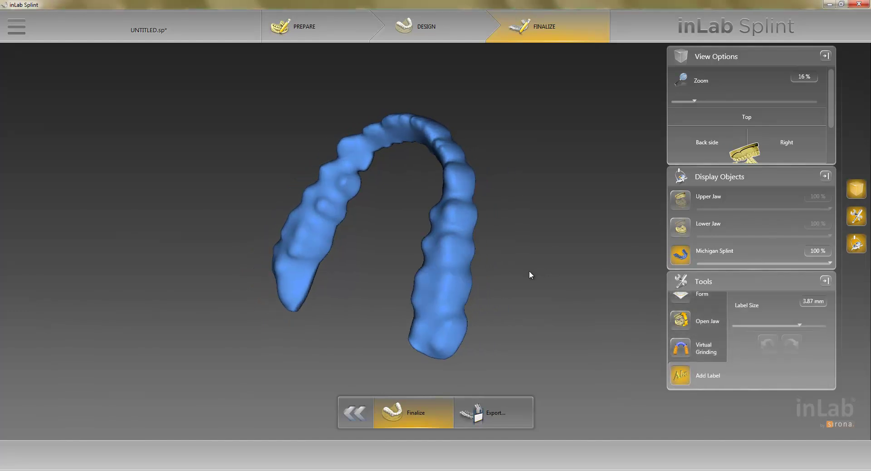
{"action": "left_click", "coordinate": [440, 301]}
{"action": "middle_click_drag", "start_coordinate": [371, 304], "coordinate": [556, 358]}
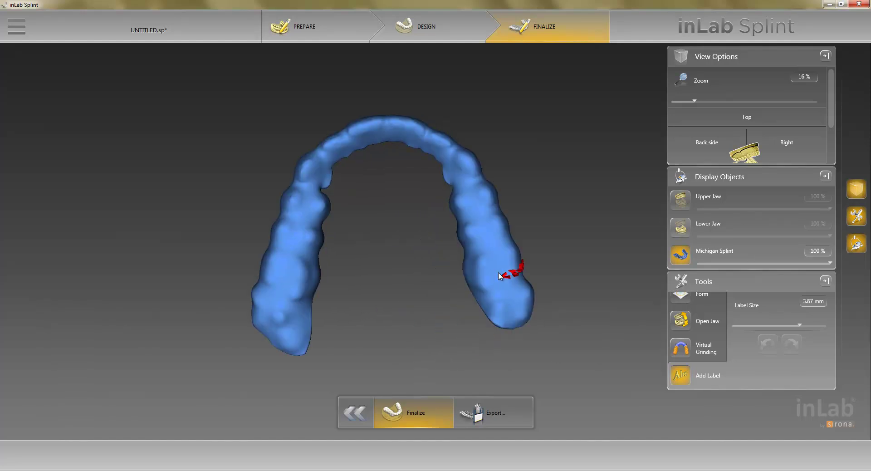
{"action": "middle_click_drag", "start_coordinate": [369, 297], "coordinate": [488, 301]}
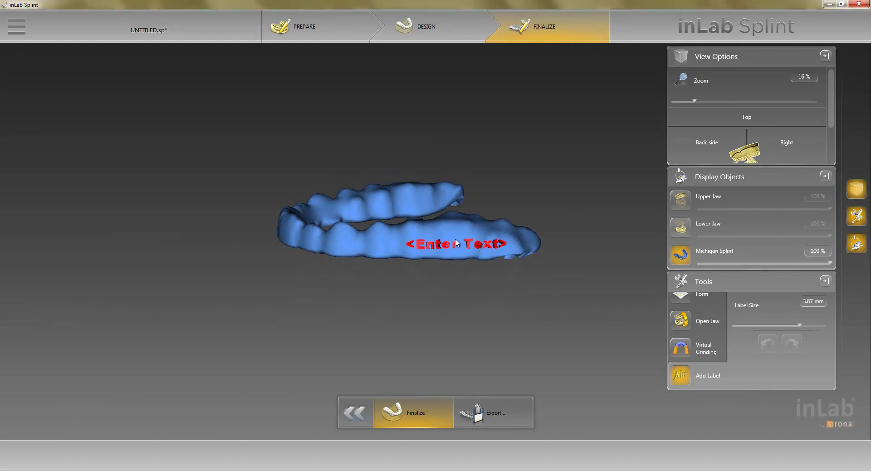
{"action": "left_click", "coordinate": [456, 239]}
{"action": "type", "text": "jay splint"}
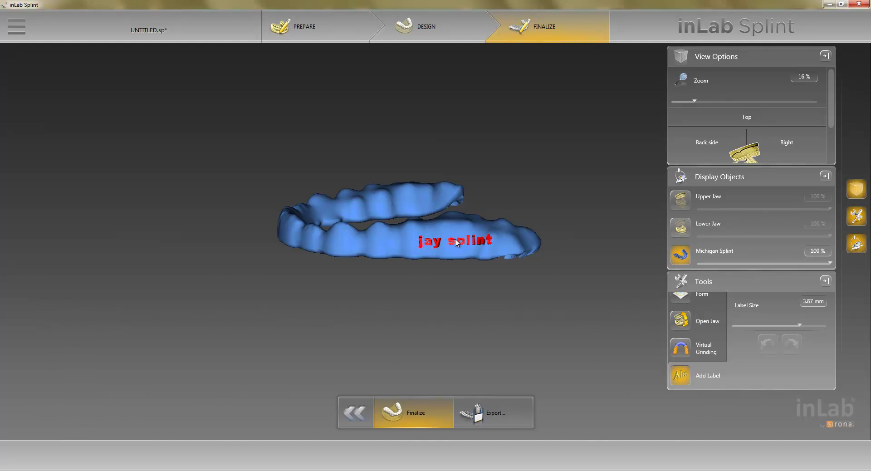
{"action": "key", "text": "Return"}
{"action": "left_click_drag", "start_coordinate": [464, 317], "coordinate": [484, 330]}
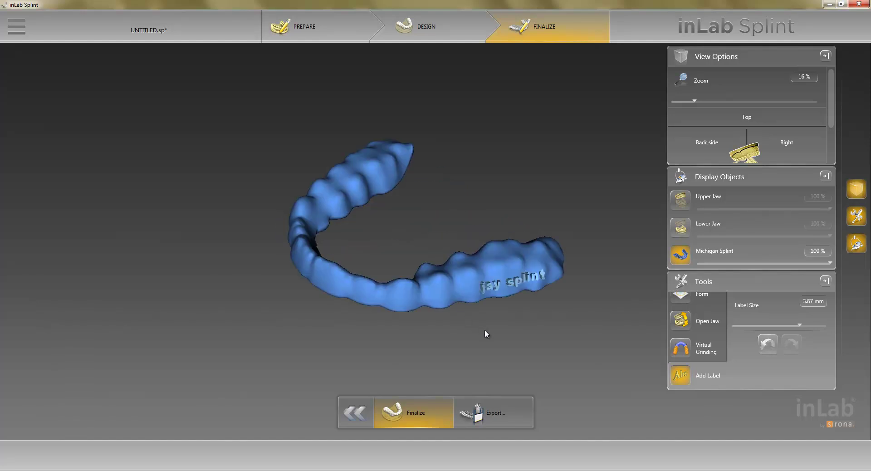
Export the splint as an STL file to the Downloads folder, named with the person's first name followed by "splint 16".
{"action": "left_click", "coordinate": [495, 422]}
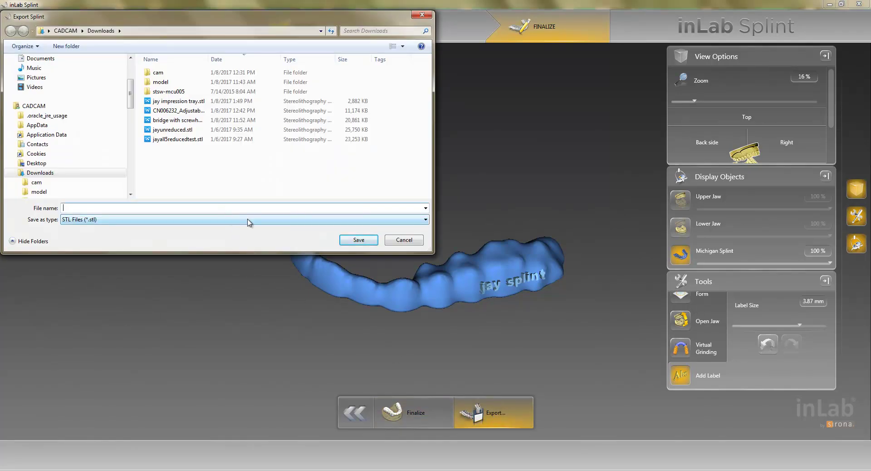
{"action": "type", "text": "jay spli"}
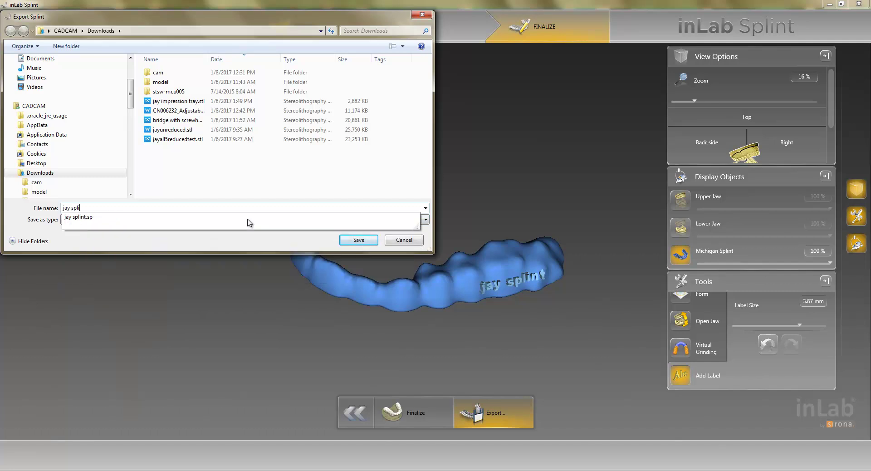
{"action": "type", "text": "nt 16"}
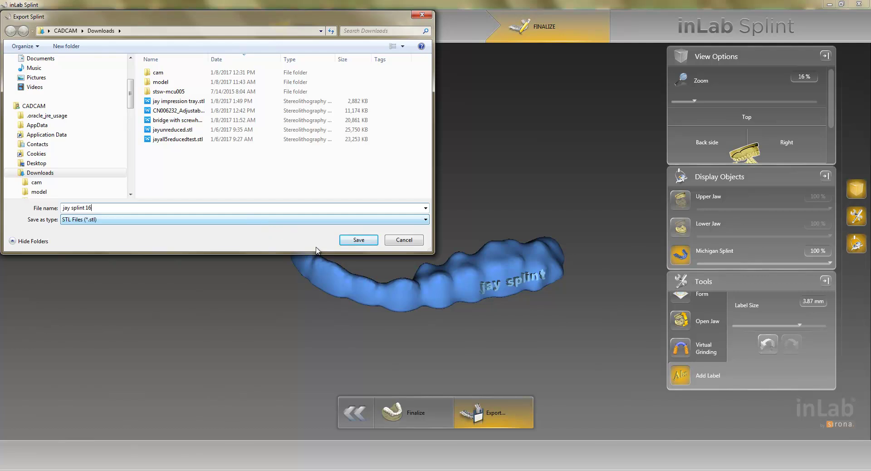
{"action": "left_click", "coordinate": [358, 240]}
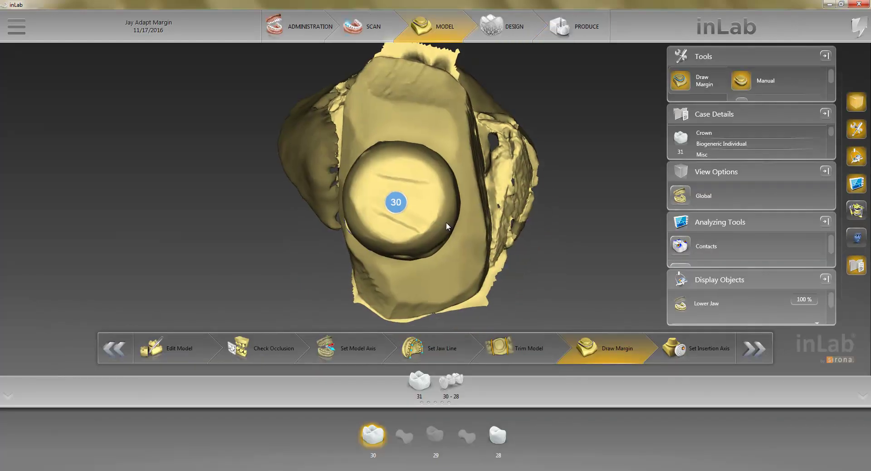
In the inLab adapt-margin case, examine the preparation and drawn margin of tooth 30 from all sides.
{"action": "left_click_drag", "start_coordinate": [406, 292], "coordinate": [406, 245]}
{"action": "left_click_drag", "start_coordinate": [444, 190], "coordinate": [414, 93]}
{"action": "right_click_drag", "start_coordinate": [413, 93], "coordinate": [408, 186]}
{"action": "right_click_drag", "start_coordinate": [421, 130], "coordinate": [399, 260]}
{"action": "right_click_drag", "start_coordinate": [399, 107], "coordinate": [434, 200]}
{"action": "right_click_drag", "start_coordinate": [411, 284], "coordinate": [413, 203]}
{"action": "right_click_drag", "start_coordinate": [412, 111], "coordinate": [413, 186]}
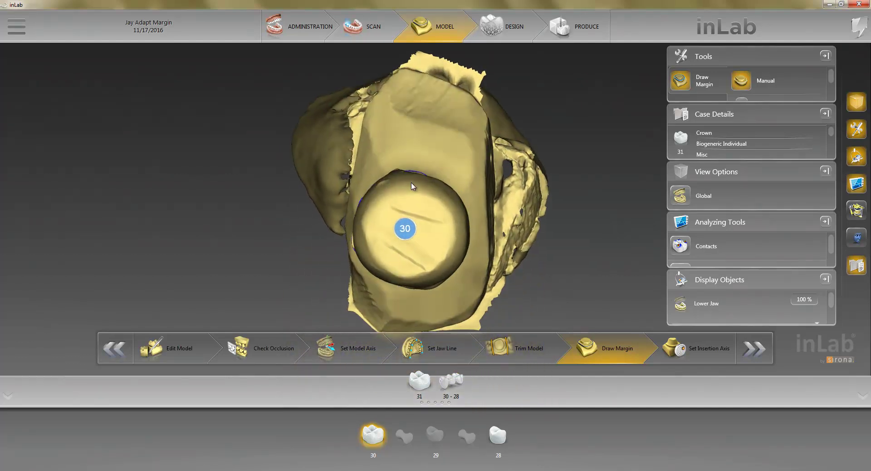
{"action": "right_click_drag", "start_coordinate": [385, 312], "coordinate": [428, 271]}
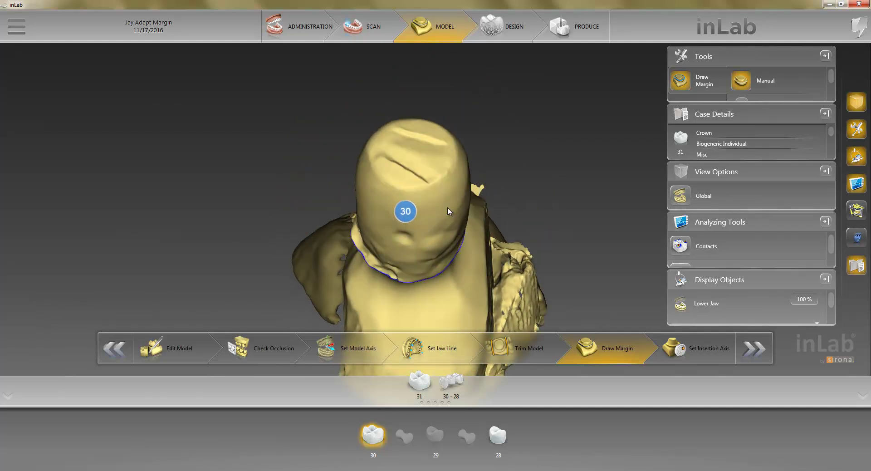
{"action": "right_click_drag", "start_coordinate": [403, 137], "coordinate": [461, 210]}
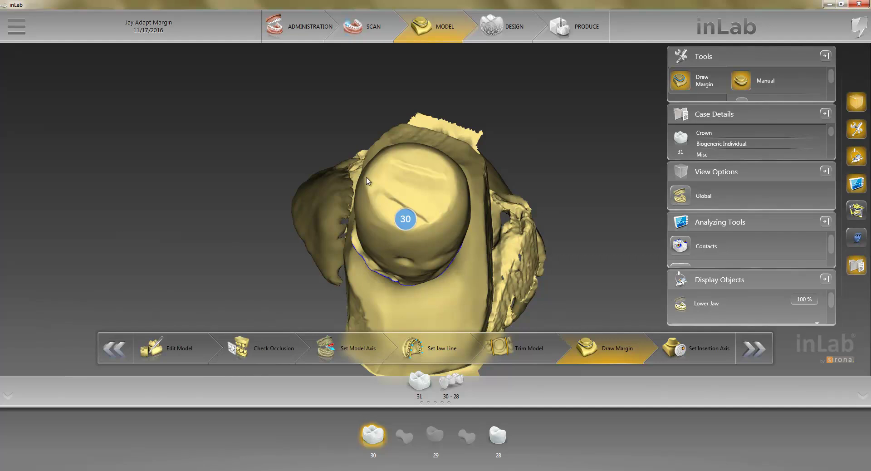
Move on to setting the insertion axis and inspect the undercuts on the abutments of bridge 30–28.
{"action": "left_click", "coordinate": [688, 349]}
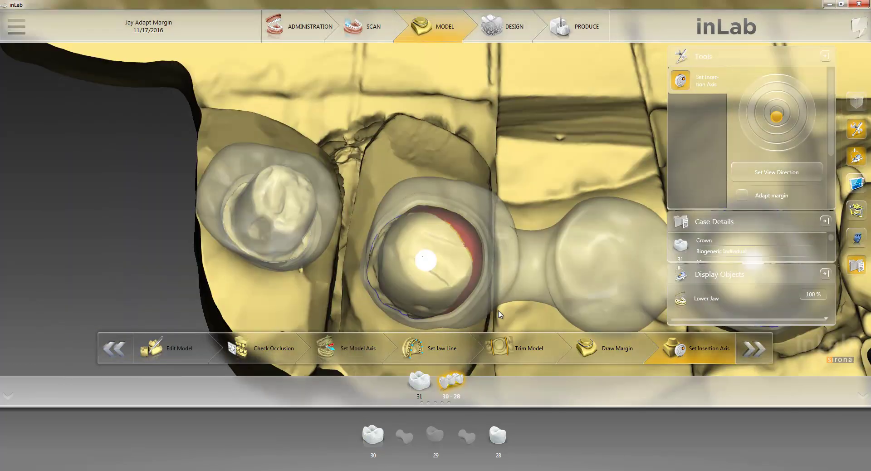
{"action": "right_click_drag", "start_coordinate": [502, 307], "coordinate": [487, 277]}
{"action": "scroll", "coordinate": [487, 277], "scroll_direction": "down", "scroll_amount": 2}
{"action": "left_click_drag", "start_coordinate": [471, 290], "coordinate": [471, 198]}
{"action": "left_click_drag", "start_coordinate": [387, 260], "coordinate": [434, 114]}
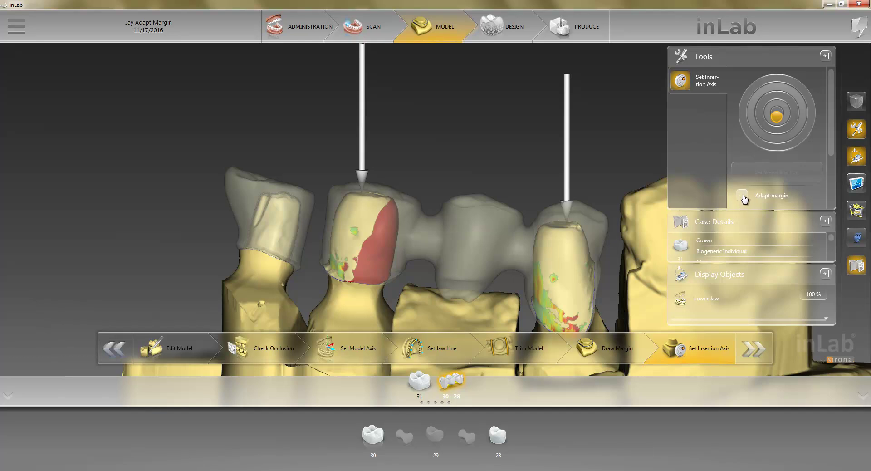
Enable Adapt margin and adjust the insertion axis of bridge 30–28, checking the margins and undercuts from several angles.
{"action": "scroll", "coordinate": [440, 307], "scroll_direction": "up", "scroll_amount": 3}
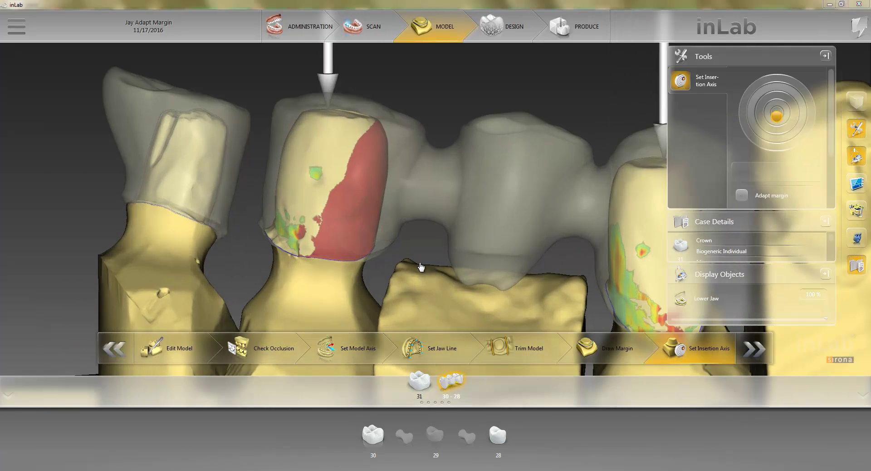
{"action": "left_click_drag", "start_coordinate": [399, 108], "coordinate": [409, 196]}
{"action": "left_click_drag", "start_coordinate": [424, 277], "coordinate": [334, 219]}
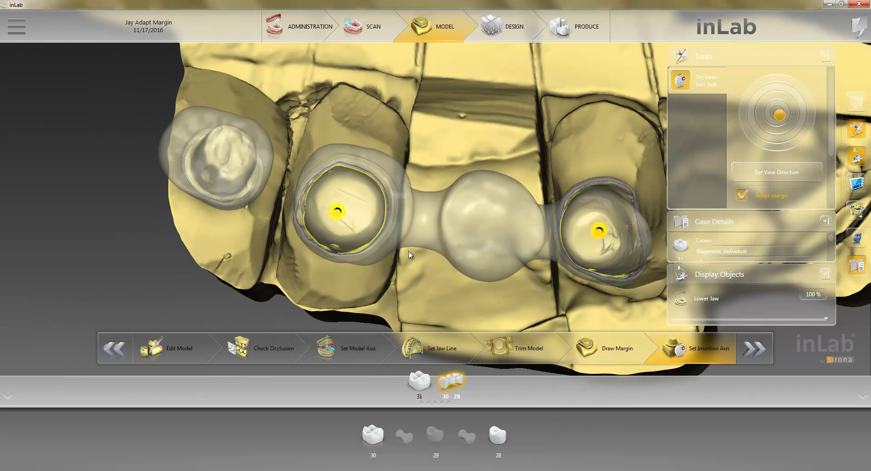
{"action": "left_click_drag", "start_coordinate": [429, 297], "coordinate": [384, 253]}
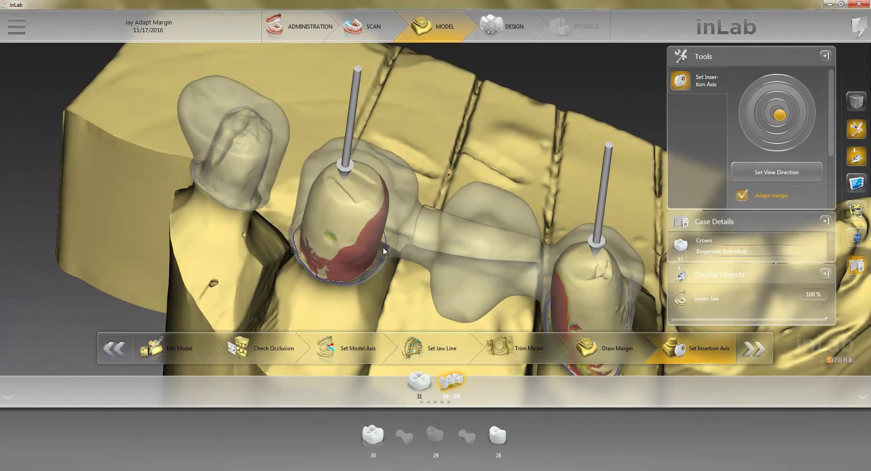
{"action": "left_click_drag", "start_coordinate": [412, 289], "coordinate": [421, 124]}
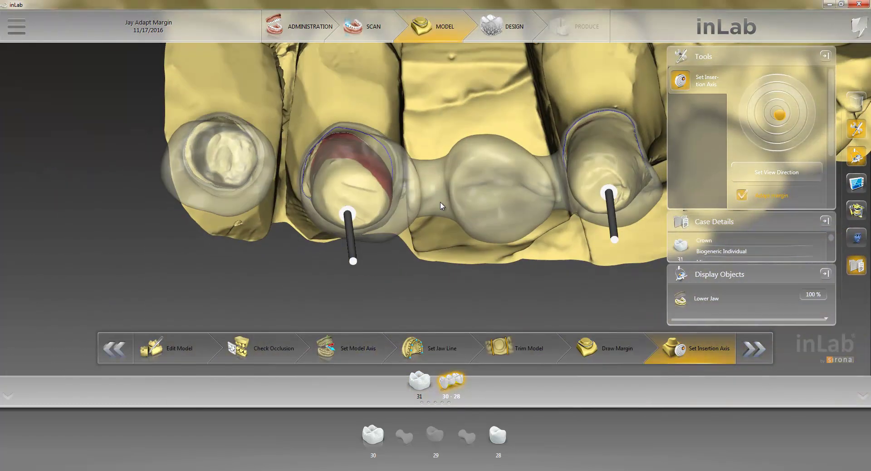
{"action": "left_click_drag", "start_coordinate": [418, 125], "coordinate": [457, 290]}
{"action": "left_click_drag", "start_coordinate": [448, 262], "coordinate": [425, 168]}
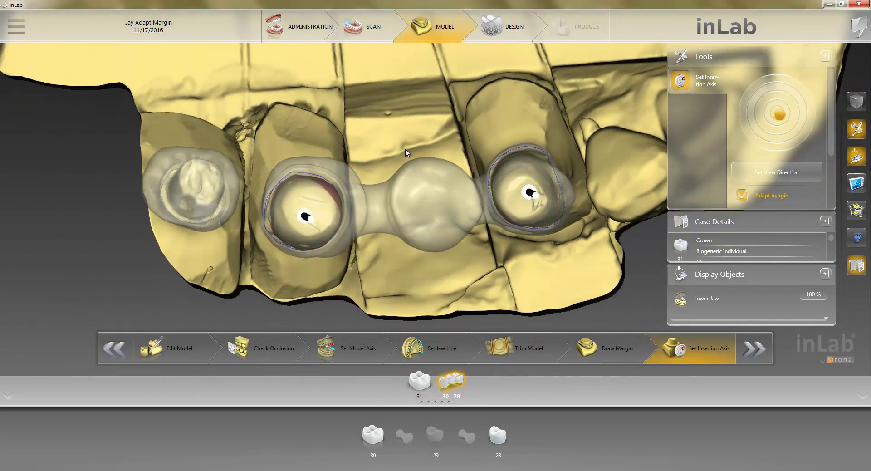
{"action": "left_click_drag", "start_coordinate": [405, 149], "coordinate": [405, 144]}
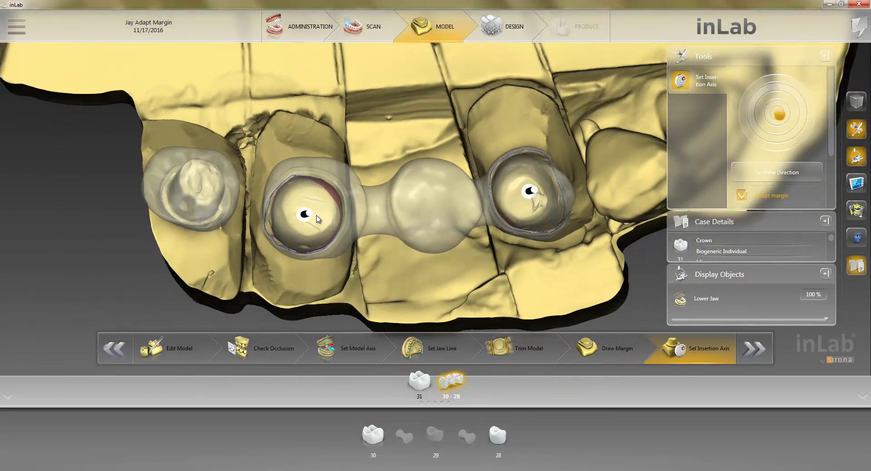
Advance from the insertion axis to the calculated restorations and inspect the adapted margins of bridge 30–28 on the model.
{"action": "left_click_drag", "start_coordinate": [408, 263], "coordinate": [400, 207]}
{"action": "left_click", "coordinate": [747, 353]}
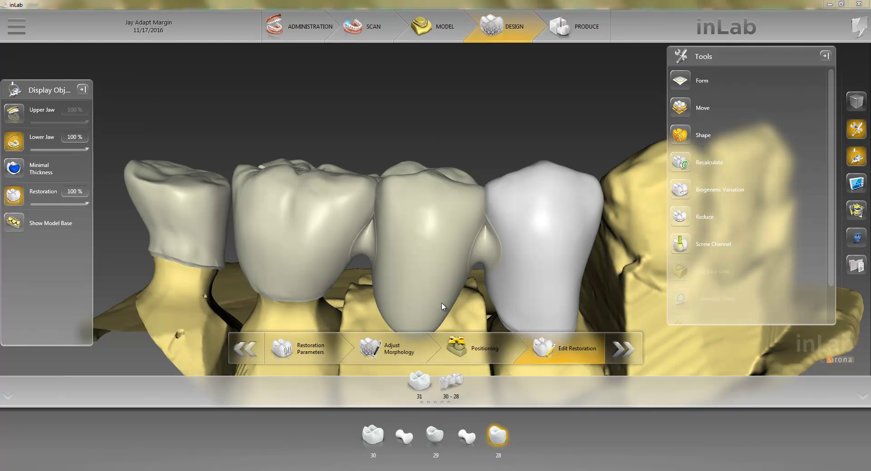
{"action": "left_click_drag", "start_coordinate": [460, 323], "coordinate": [544, 270]}
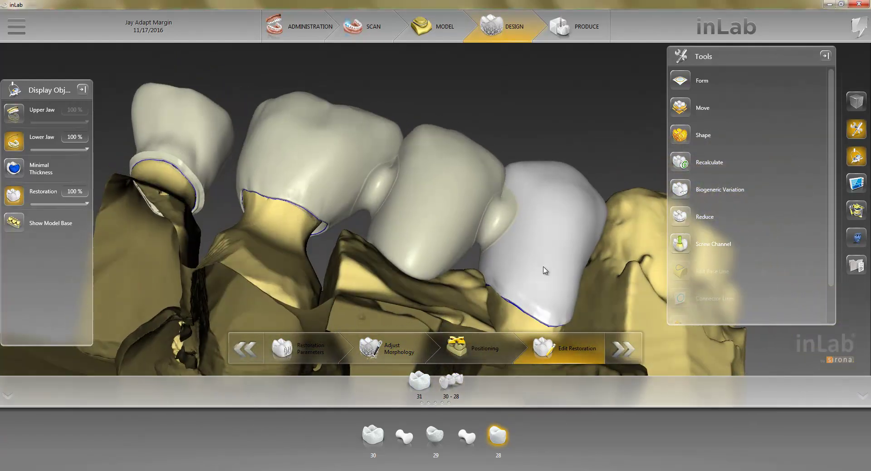
{"action": "scroll", "coordinate": [544, 273], "scroll_direction": "up", "scroll_amount": 4}
{"action": "right_click_drag", "start_coordinate": [448, 244], "coordinate": [548, 253]}
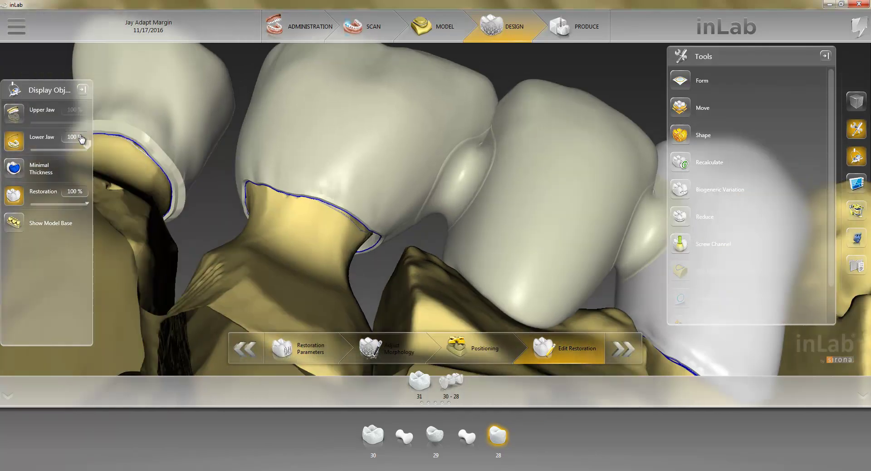
Hide the lower jaw and examine the margin and inner surface of crown 30 from below.
{"action": "left_click", "coordinate": [12, 144]}
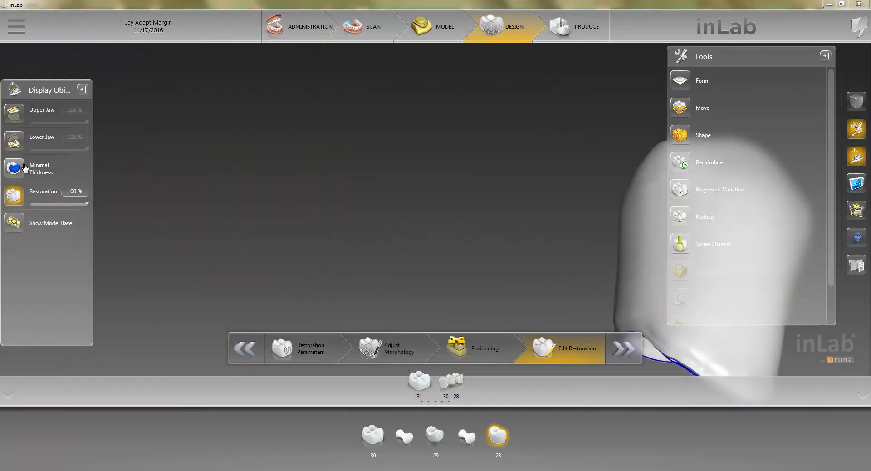
{"action": "right_click_drag", "start_coordinate": [384, 290], "coordinate": [442, 143]}
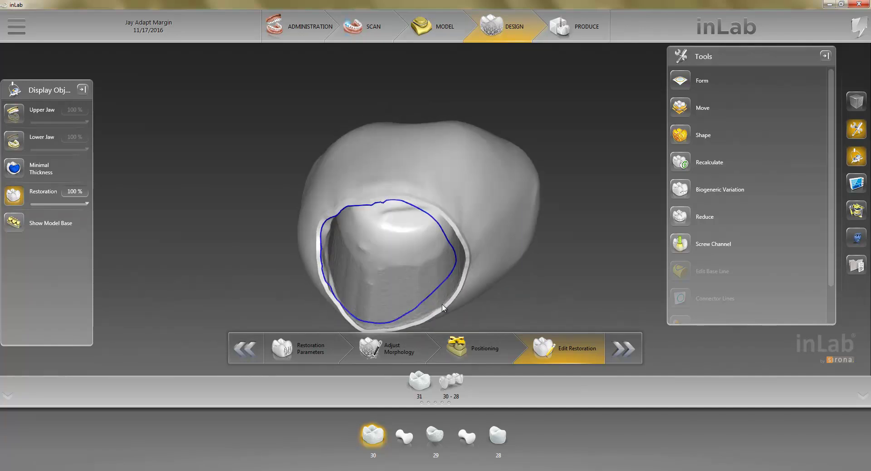
{"action": "right_click_drag", "start_coordinate": [468, 286], "coordinate": [430, 177]}
{"action": "right_click_drag", "start_coordinate": [423, 257], "coordinate": [430, 196]}
Proceed to the production preview and launch inLab Check for bridge 30–28, accepting its introductory notice.
{"action": "left_click", "coordinate": [624, 349]}
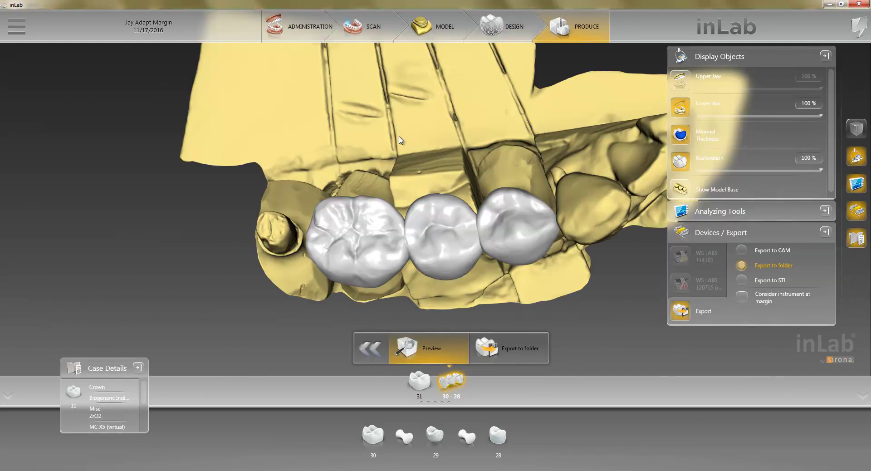
{"action": "left_click", "coordinate": [18, 28]}
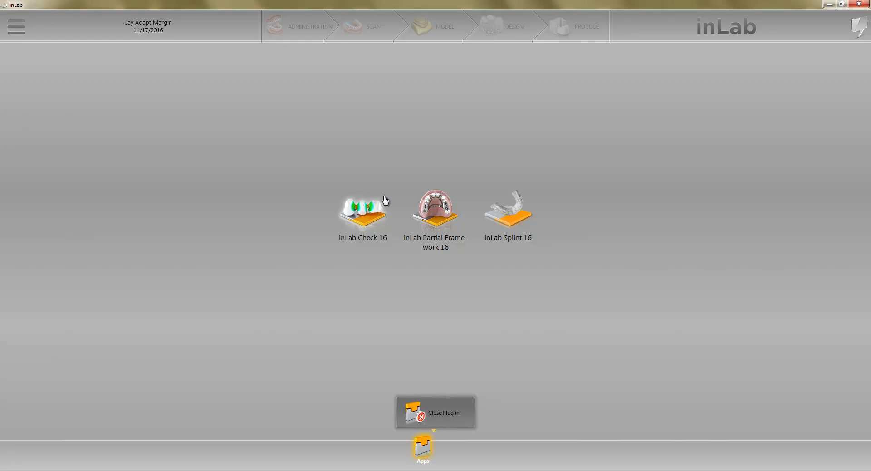
{"action": "left_click", "coordinate": [381, 208]}
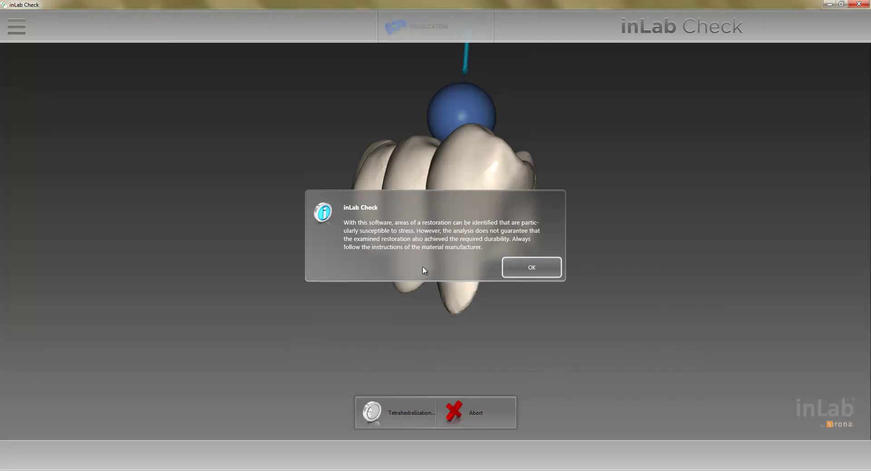
{"action": "left_click", "coordinate": [551, 270]}
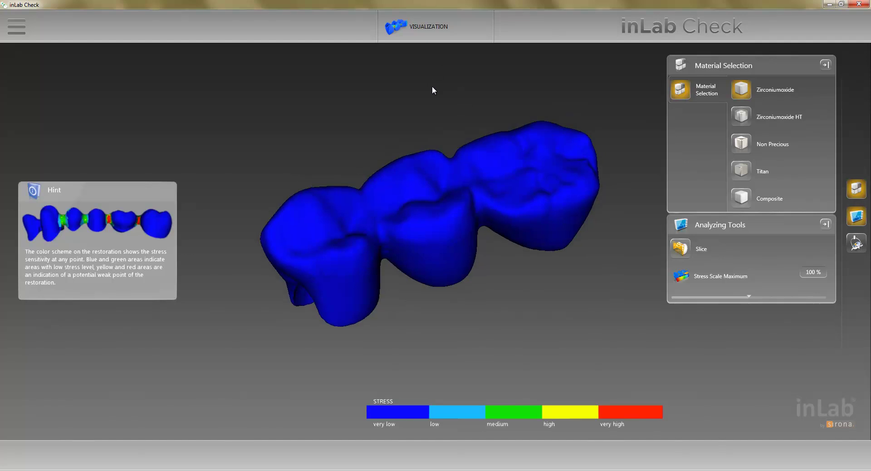
Compare the bridge's stress distribution across Zirconiumoxide, Zirconiumoxide HT, Non Precious, Titan and Composite.
{"action": "left_click", "coordinate": [744, 117]}
{"action": "left_click", "coordinate": [742, 143]}
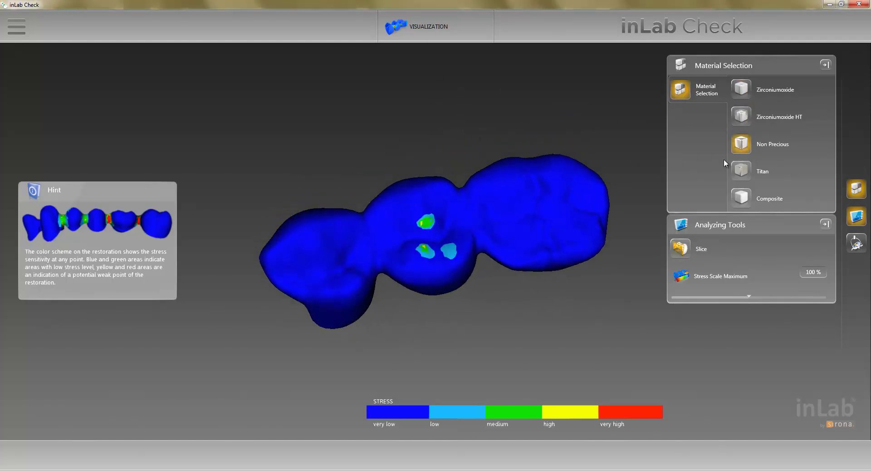
{"action": "left_click", "coordinate": [743, 171]}
{"action": "left_click", "coordinate": [742, 198]}
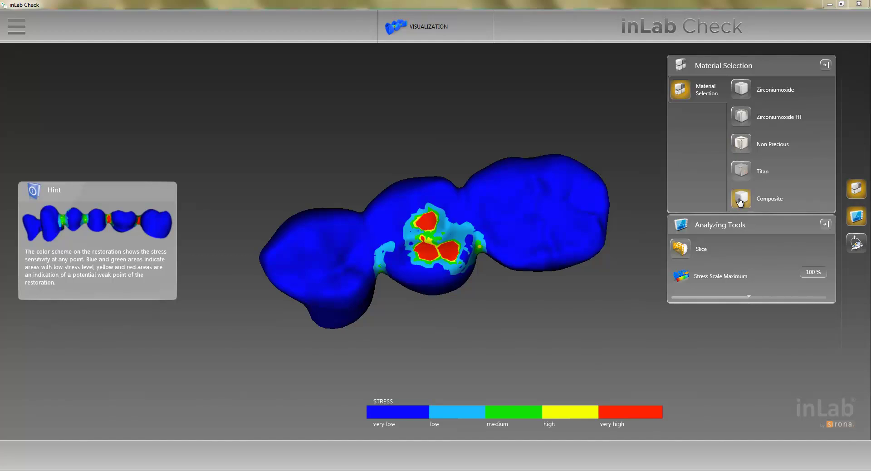
{"action": "left_click", "coordinate": [741, 171]}
{"action": "left_click", "coordinate": [743, 145]}
{"action": "left_click", "coordinate": [745, 117]}
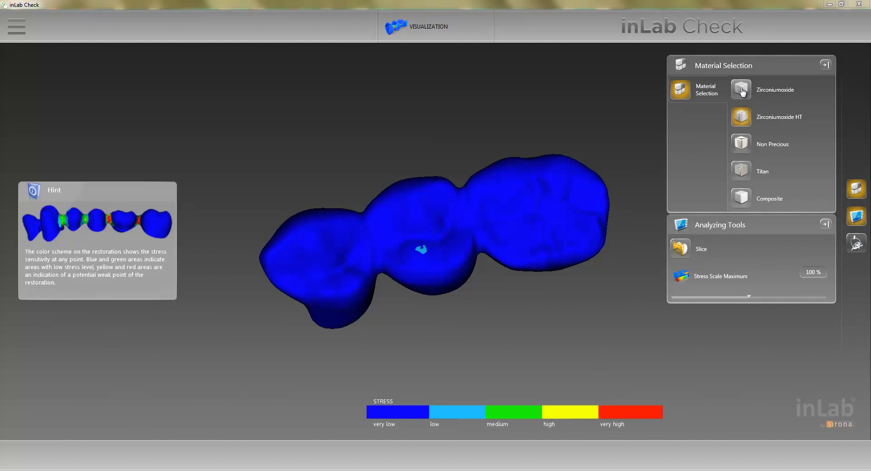
{"action": "left_click", "coordinate": [743, 92]}
{"action": "left_click", "coordinate": [742, 117]}
{"action": "left_click", "coordinate": [742, 144]}
{"action": "left_click", "coordinate": [743, 171]}
{"action": "left_click", "coordinate": [743, 196]}
{"action": "left_click_drag", "start_coordinate": [467, 115], "coordinate": [603, 166]}
Quit inLab Check and confirm leaving the application.
{"action": "left_click", "coordinate": [17, 26]}
{"action": "left_click", "coordinate": [30, 150]}
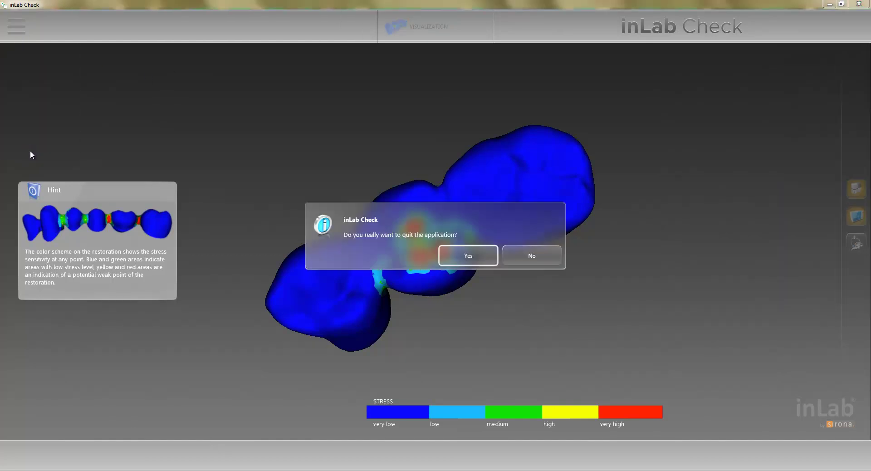
{"action": "left_click", "coordinate": [478, 258]}
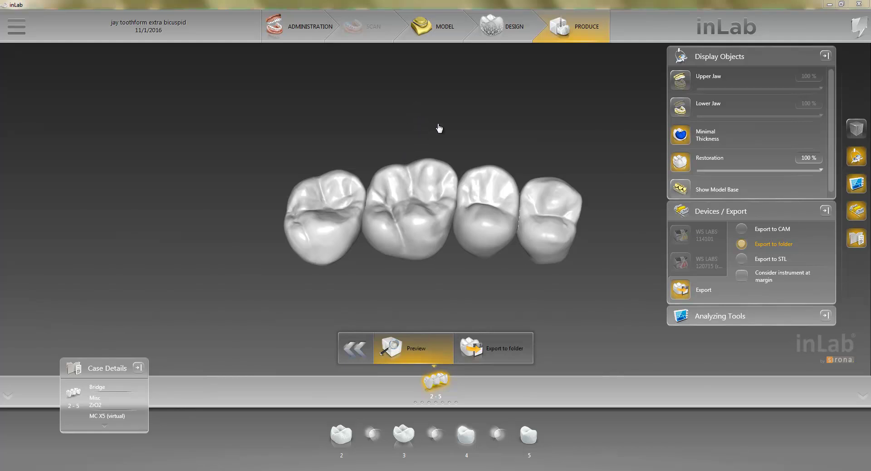
Inspect bridge 2–5, return it to the design phase and open Adjust Morphology, accepting the segmentation warning.
{"action": "left_click_drag", "start_coordinate": [445, 181], "coordinate": [396, 122]}
{"action": "left_click_drag", "start_coordinate": [411, 246], "coordinate": [424, 155]}
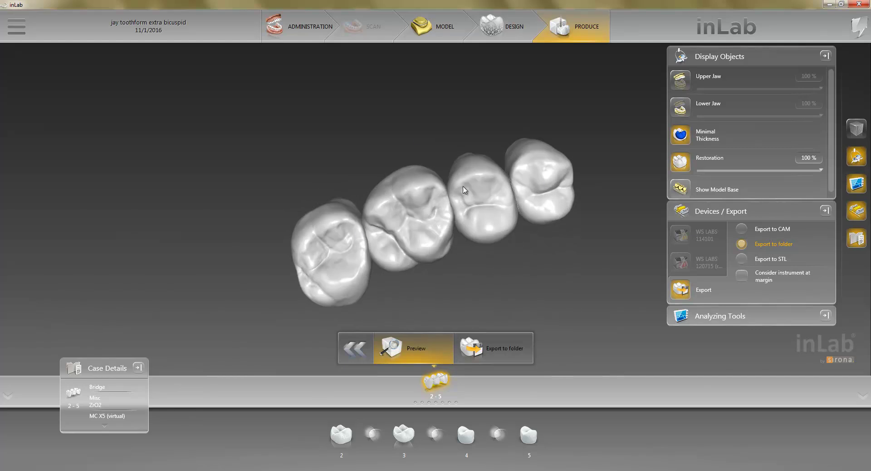
{"action": "right_click_drag", "start_coordinate": [454, 117], "coordinate": [461, 136]}
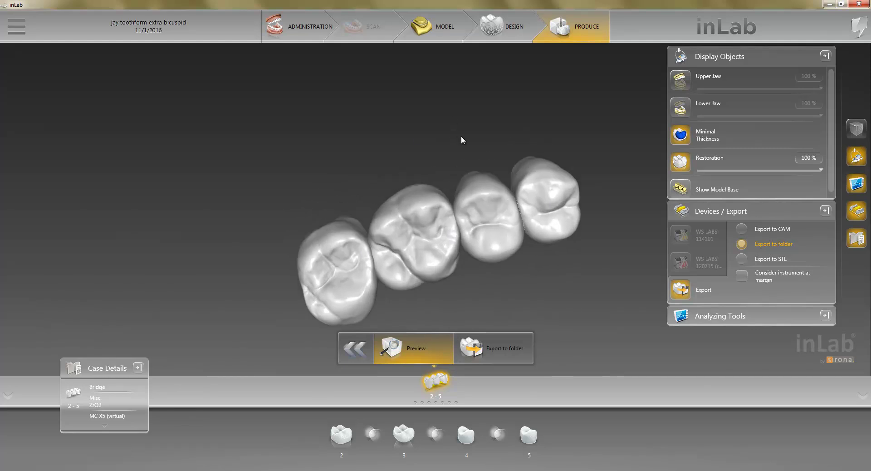
{"action": "left_click_drag", "start_coordinate": [449, 284], "coordinate": [403, 144]}
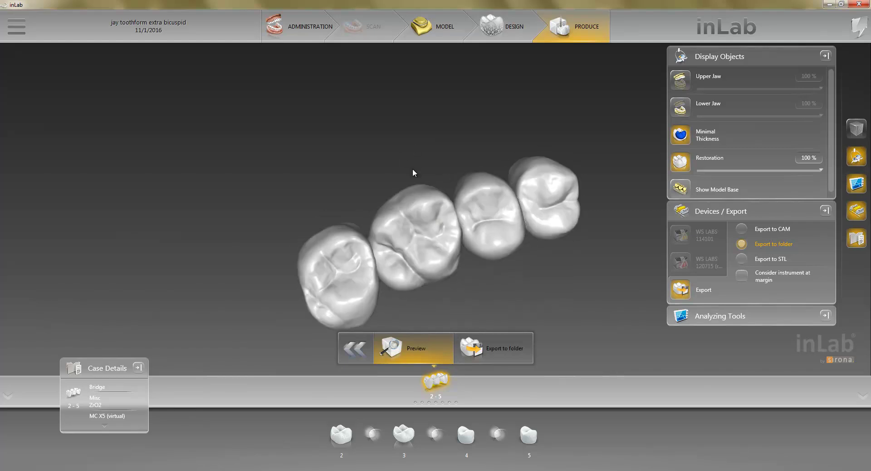
{"action": "left_click", "coordinate": [496, 35]}
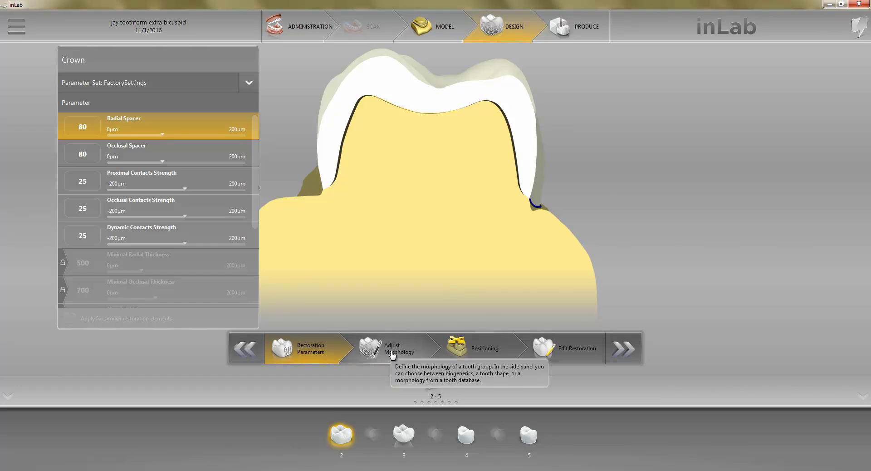
{"action": "left_click", "coordinate": [393, 355]}
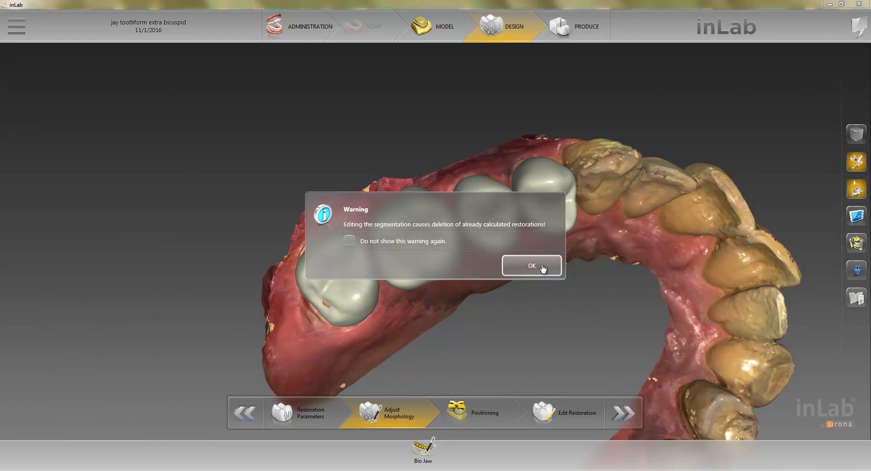
{"action": "left_click", "coordinate": [532, 266]}
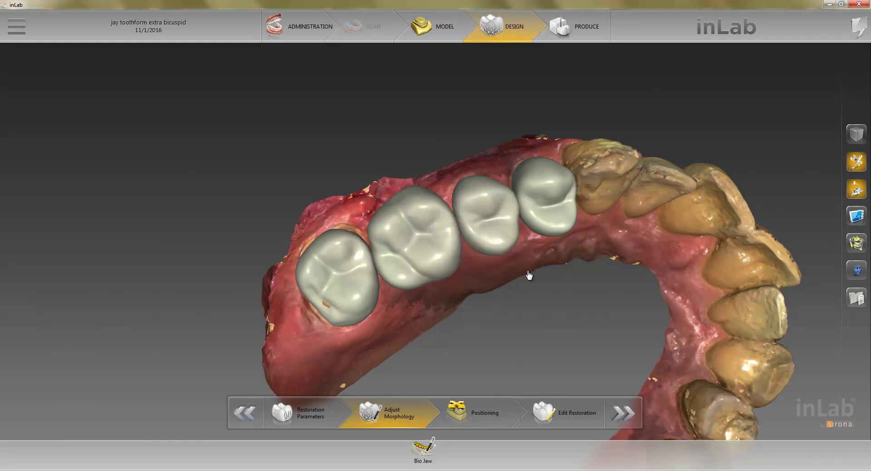
Change tooth 3 of bridge 2–5 to a 2. Premolar.
{"action": "left_click_drag", "start_coordinate": [404, 315], "coordinate": [520, 306]}
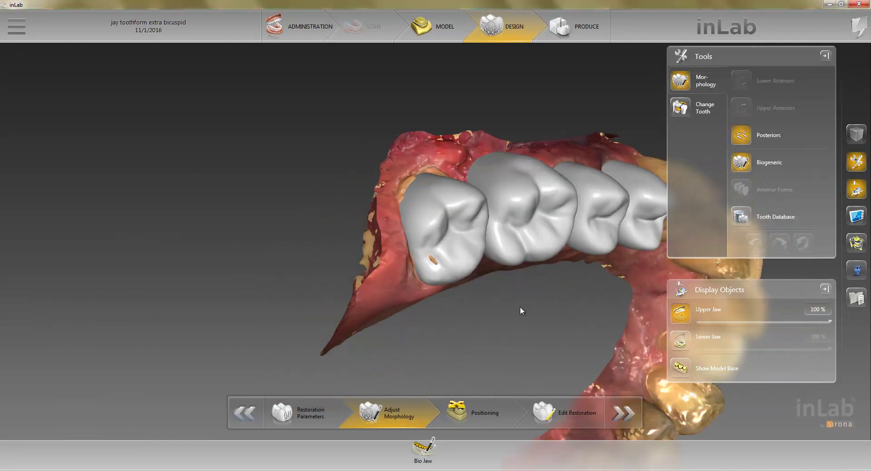
{"action": "right_click_drag", "start_coordinate": [520, 306], "coordinate": [431, 308]}
{"action": "left_click_drag", "start_coordinate": [430, 309], "coordinate": [454, 348]}
{"action": "left_click_drag", "start_coordinate": [326, 355], "coordinate": [329, 348]}
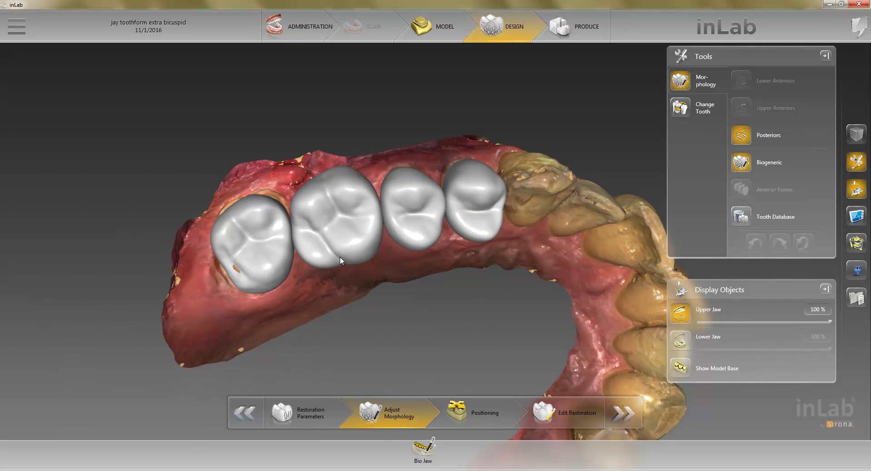
{"action": "left_click_drag", "start_coordinate": [294, 340], "coordinate": [307, 326]}
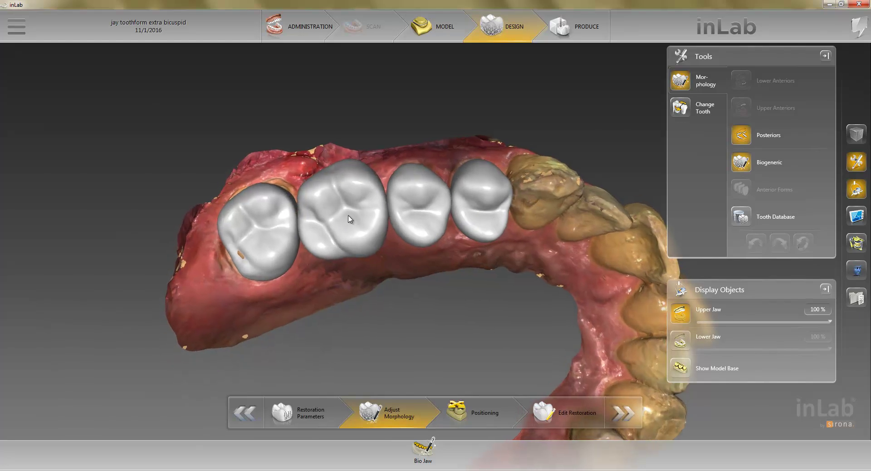
{"action": "left_click", "coordinate": [682, 110]}
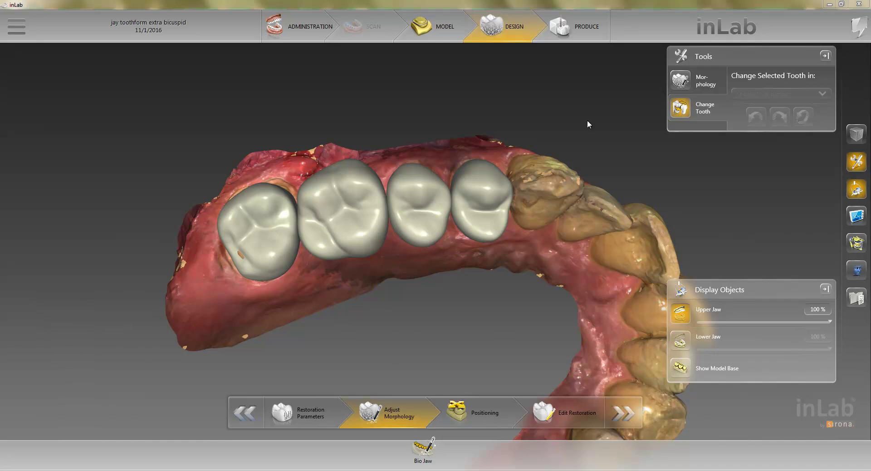
{"action": "left_click", "coordinate": [345, 224]}
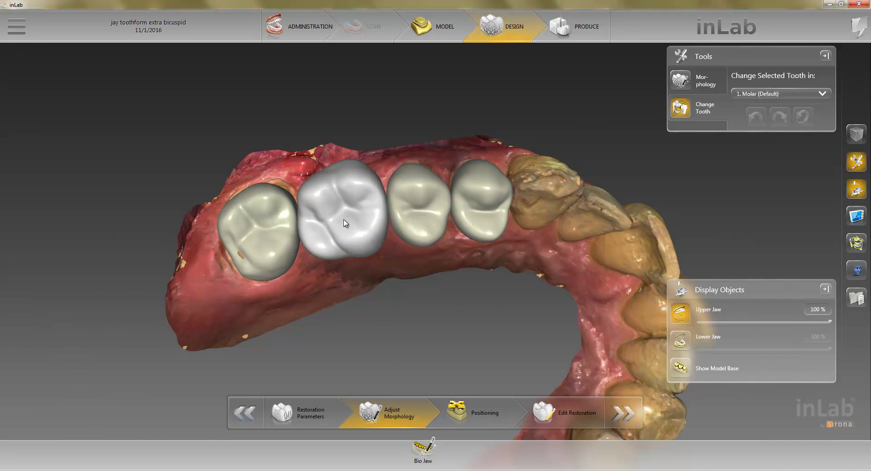
{"action": "left_click", "coordinate": [792, 94]}
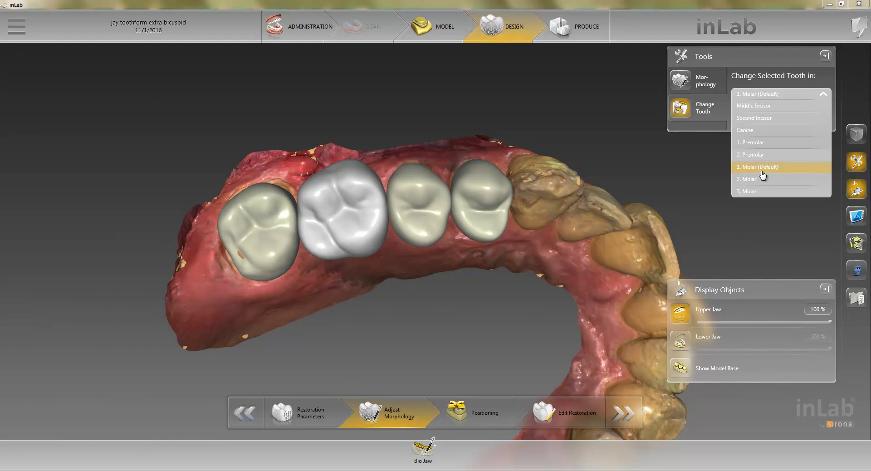
{"action": "left_click", "coordinate": [754, 154]}
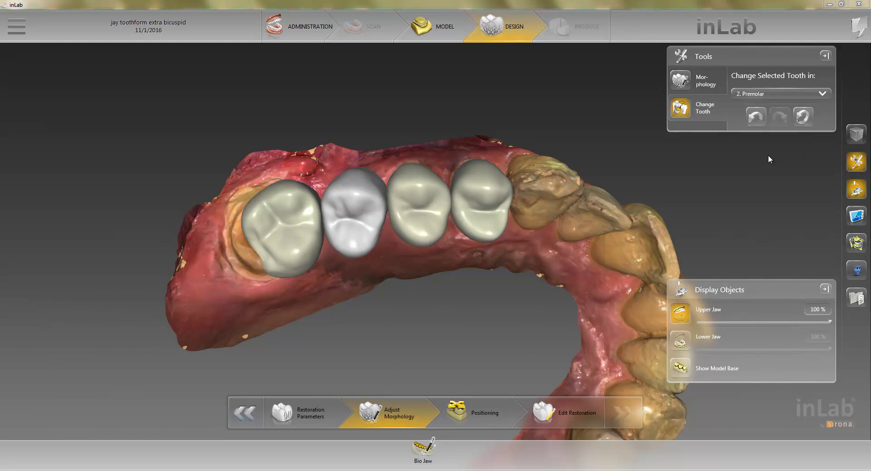
Go to Positioning, move the molar at position 2 back over its preparation, and scale it up toward the neighbouring premolar.
{"action": "left_click_drag", "start_coordinate": [289, 298], "coordinate": [272, 247]}
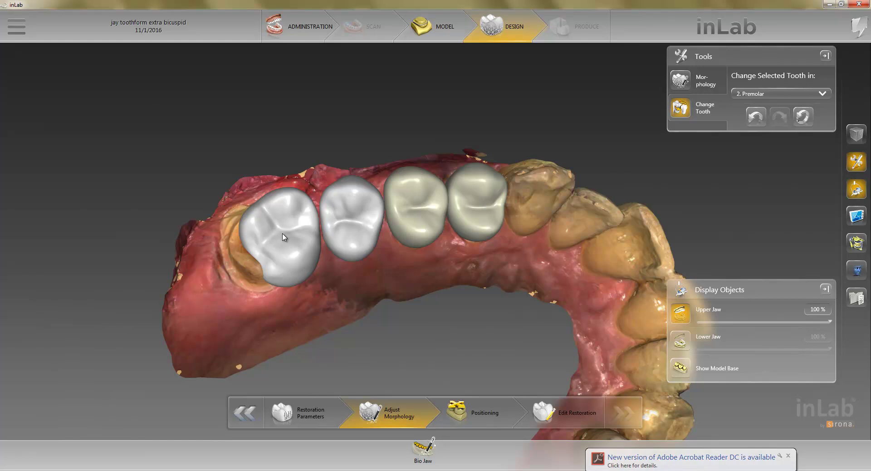
{"action": "left_click", "coordinate": [456, 411]}
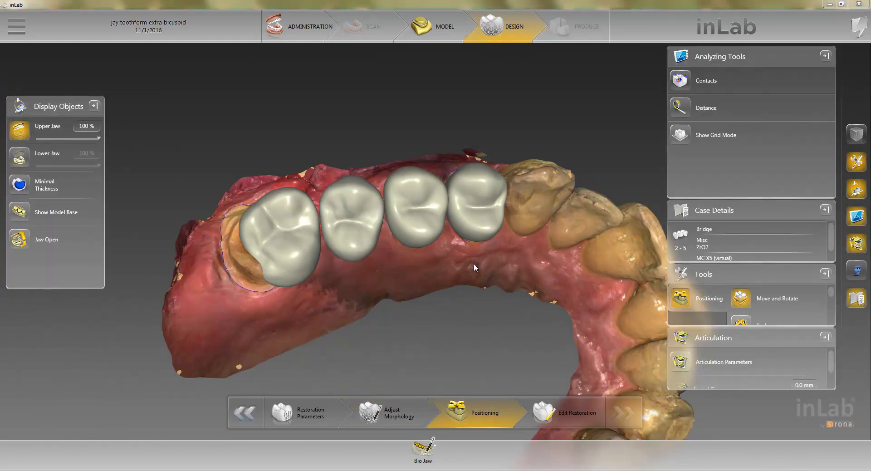
{"action": "left_click_drag", "start_coordinate": [471, 263], "coordinate": [461, 267]}
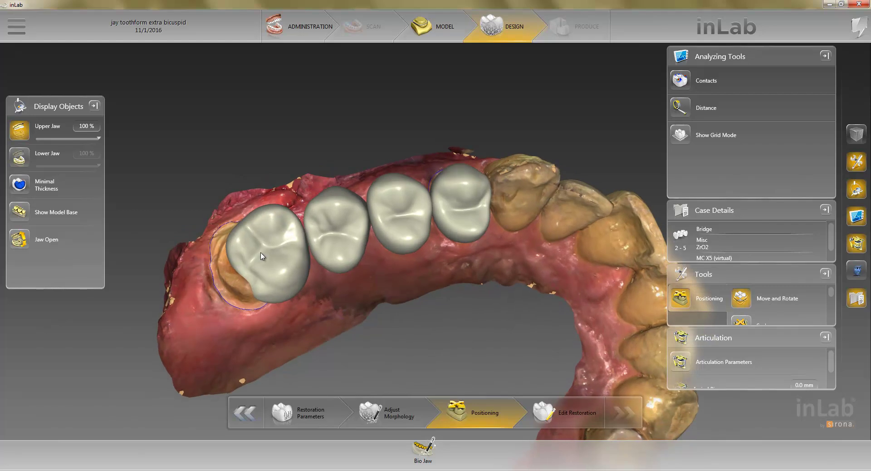
{"action": "left_click_drag", "start_coordinate": [262, 259], "coordinate": [218, 270]}
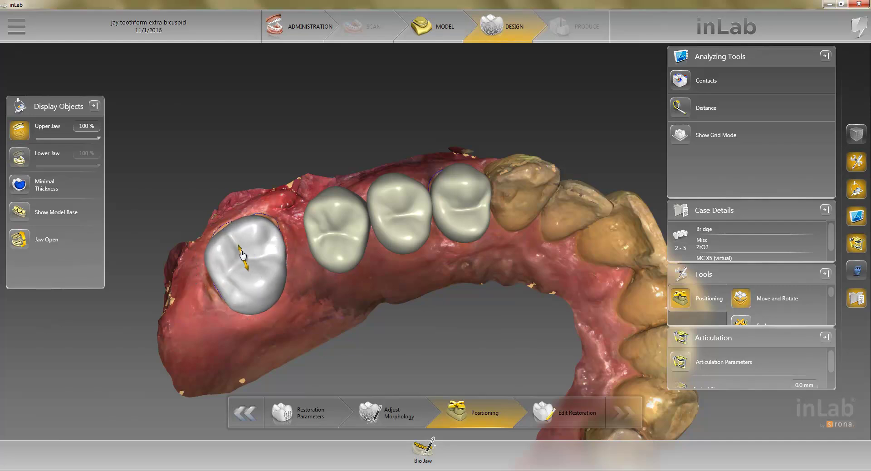
{"action": "left_click", "coordinate": [267, 257]}
{"action": "left_click_drag", "start_coordinate": [277, 249], "coordinate": [295, 245]}
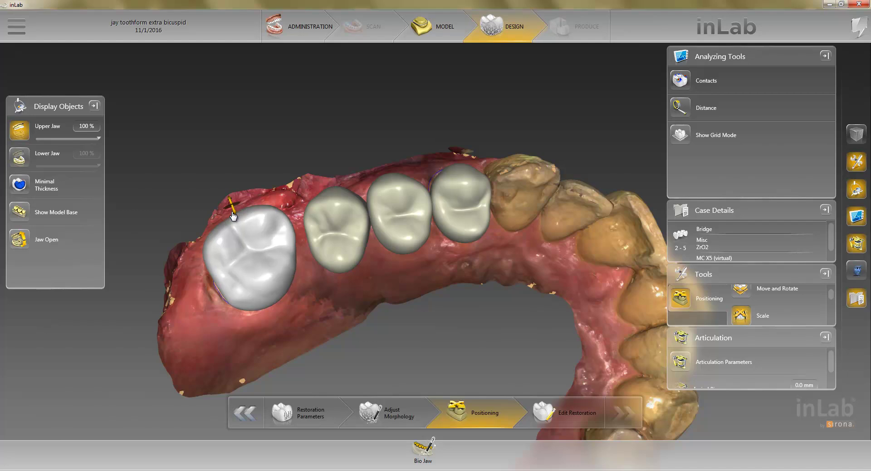
Rotate the premolar at position 3 of bridge 2–5 and shift it toward the molar at position 2.
{"action": "left_click", "coordinate": [348, 237]}
{"action": "left_click", "coordinate": [355, 252]}
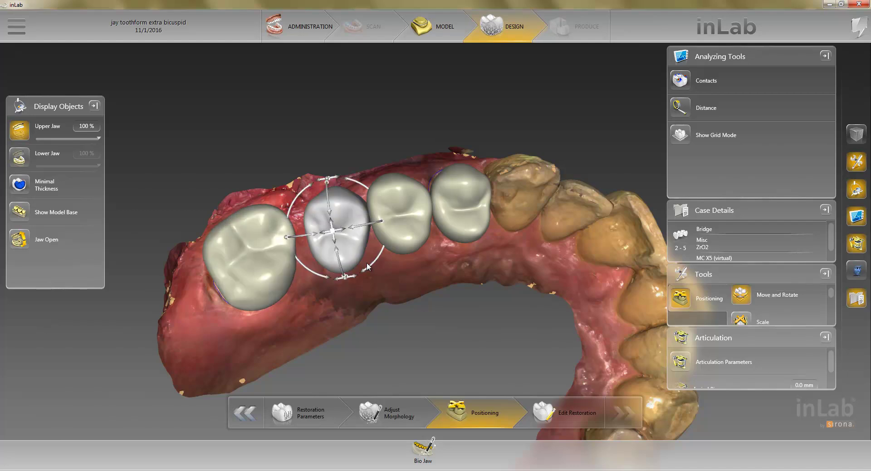
{"action": "left_click_drag", "start_coordinate": [376, 262], "coordinate": [375, 261]}
{"action": "left_click_drag", "start_coordinate": [324, 234], "coordinate": [326, 241]}
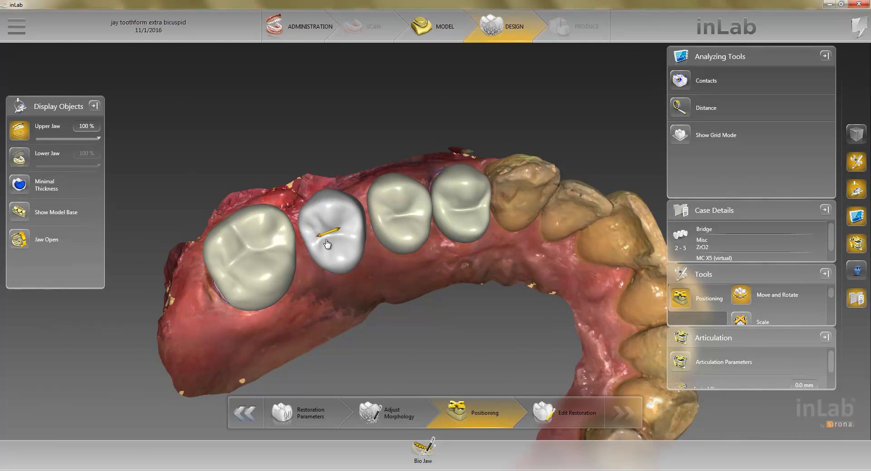
{"action": "left_click_drag", "start_coordinate": [309, 357], "coordinate": [295, 312]}
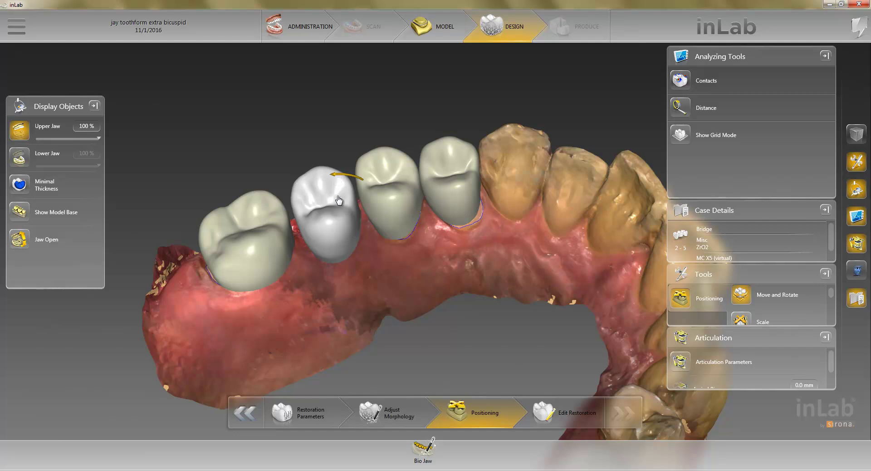
{"action": "left_click_drag", "start_coordinate": [291, 199], "coordinate": [282, 201]}
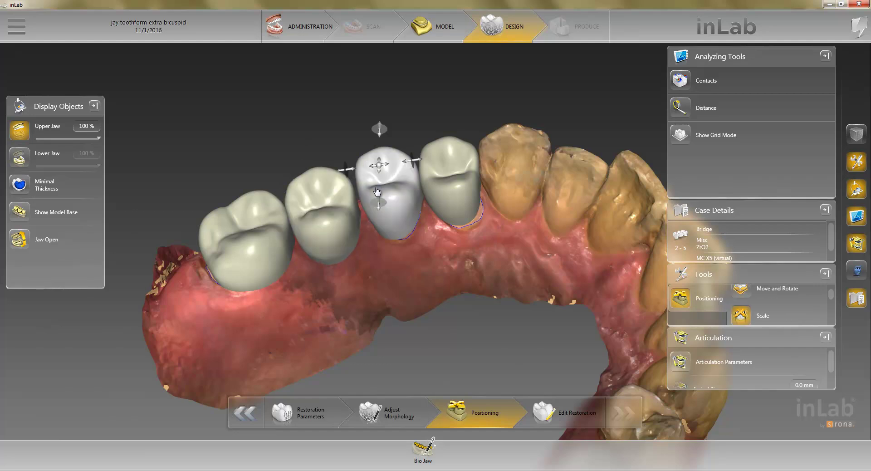
Scale the premolar at position 4 toward the premolar at position 3 and check the spacing from the occlusal side.
{"action": "left_click_drag", "start_coordinate": [351, 170], "coordinate": [345, 170]}
{"action": "left_click_drag", "start_coordinate": [357, 117], "coordinate": [364, 129]}
{"action": "left_click_drag", "start_coordinate": [241, 129], "coordinate": [317, 257]}
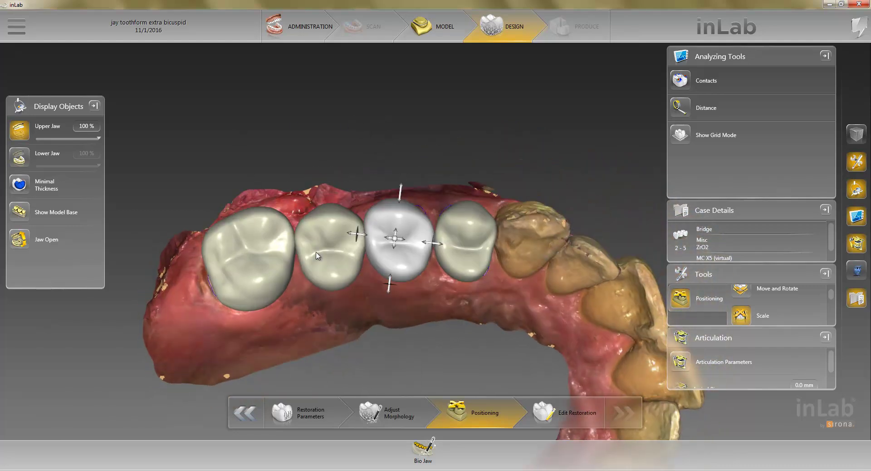
Proceed to Edit Restoration to calculate bridge 2–5 and check its units at positions 3, 4 and 5.
{"action": "left_click", "coordinate": [560, 414]}
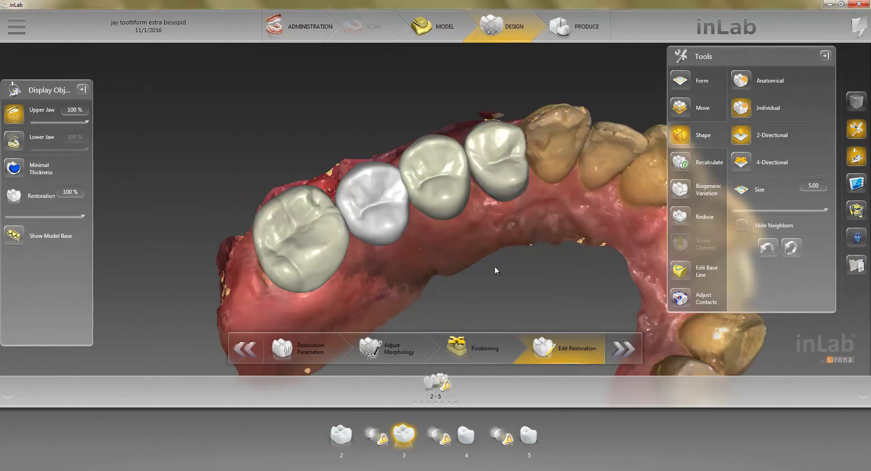
{"action": "left_click", "coordinate": [455, 165]}
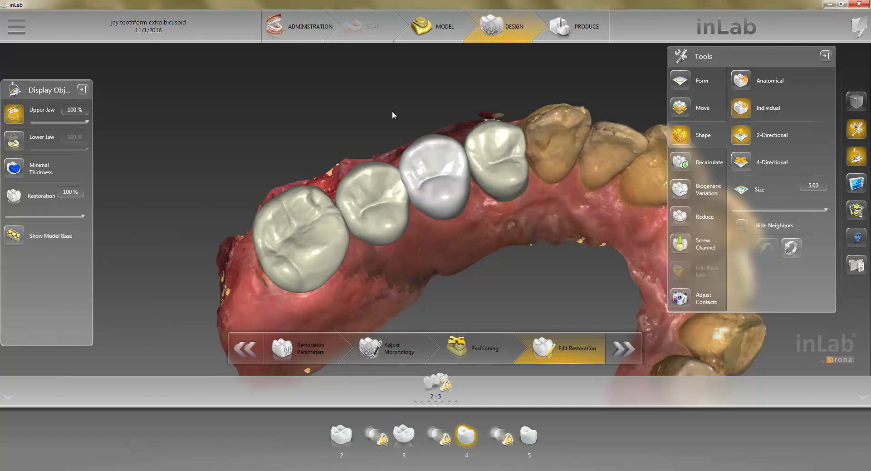
{"action": "left_click", "coordinate": [381, 193]}
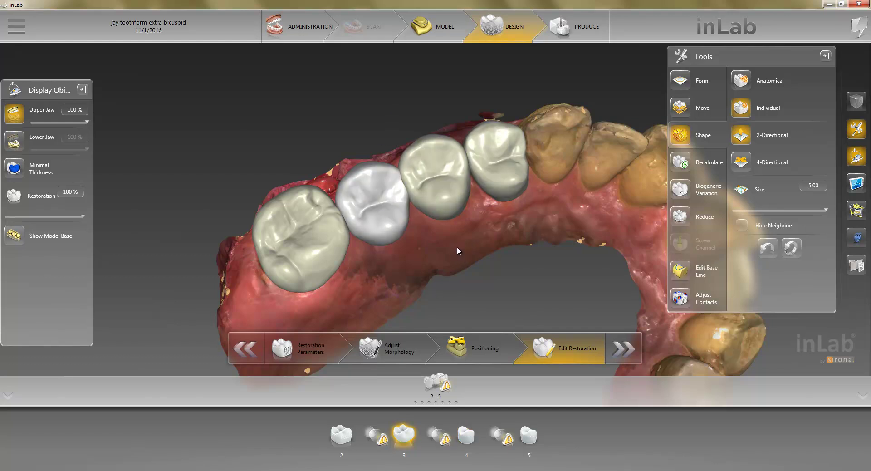
{"action": "left_click", "coordinate": [451, 195]}
{"action": "left_click", "coordinate": [457, 188]}
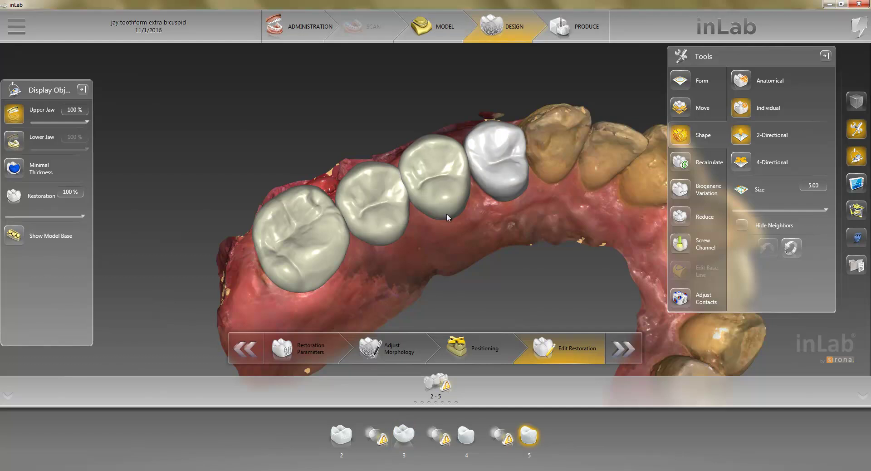
{"action": "left_click", "coordinate": [493, 177]}
{"action": "left_click", "coordinate": [456, 205]}
{"action": "right_click_drag", "start_coordinate": [431, 273], "coordinate": [424, 272]}
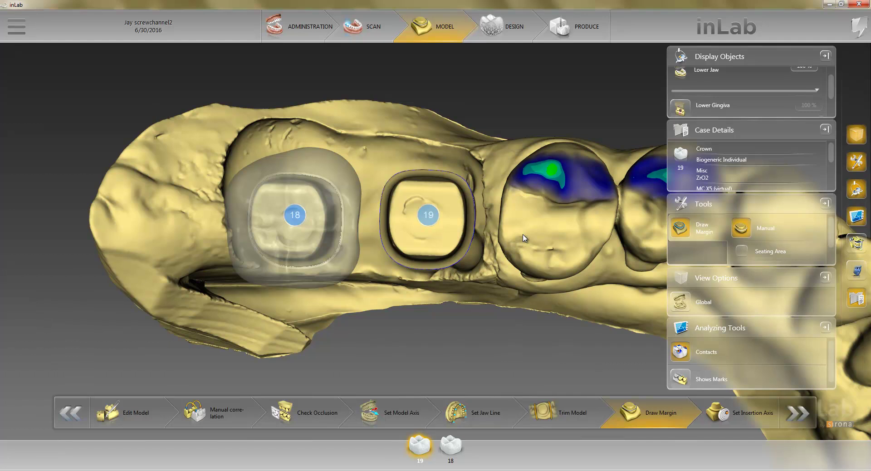
Examine the abutments at positions 18 and 19 of the screw channel case and their margins from several angles.
{"action": "left_click_drag", "start_coordinate": [480, 314], "coordinate": [448, 323]}
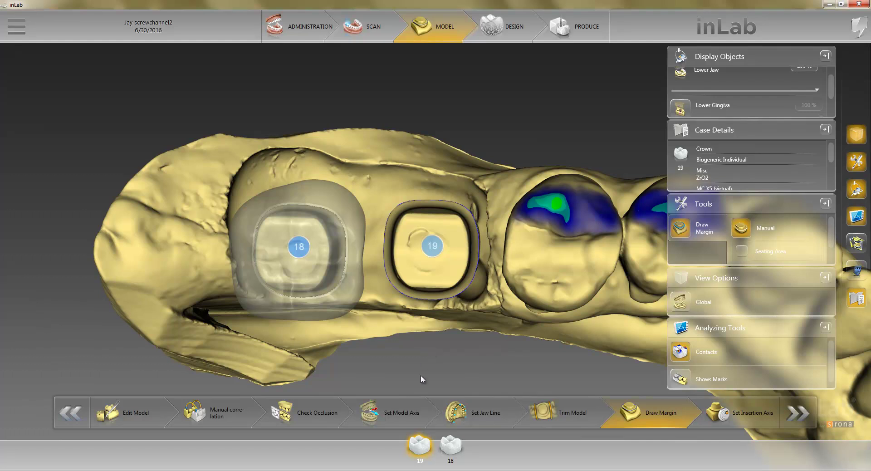
{"action": "left_click_drag", "start_coordinate": [419, 362], "coordinate": [320, 222]}
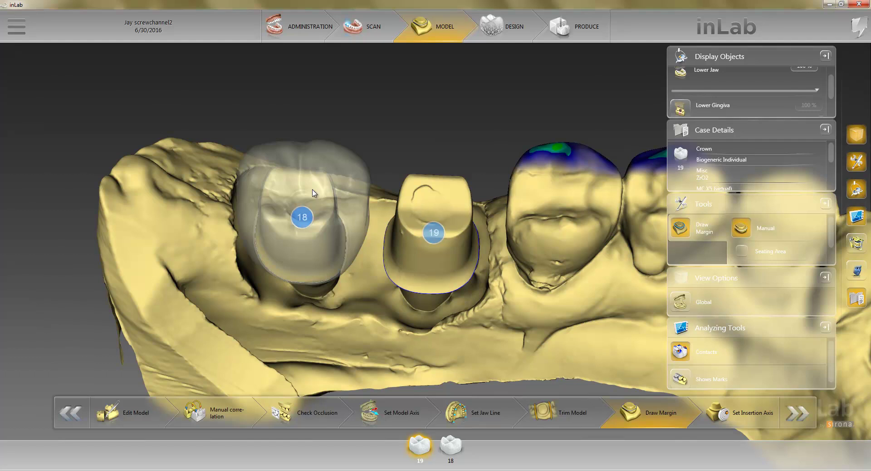
{"action": "left_click_drag", "start_coordinate": [449, 175], "coordinate": [440, 231]}
{"action": "left_click_drag", "start_coordinate": [425, 159], "coordinate": [428, 175]}
{"action": "left_click_drag", "start_coordinate": [440, 289], "coordinate": [477, 222]}
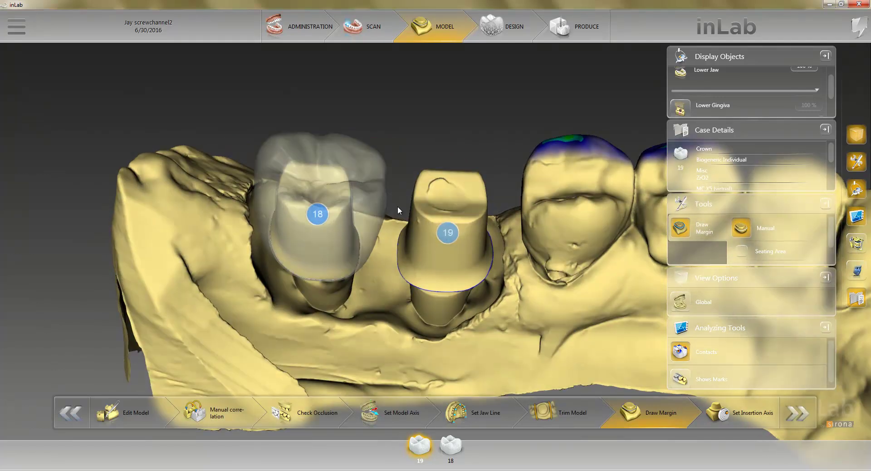
{"action": "left_click_drag", "start_coordinate": [431, 159], "coordinate": [450, 171]}
{"action": "left_click_drag", "start_coordinate": [482, 215], "coordinate": [478, 249]}
Go to the design phase of the screw channel case and examine crowns 18 and 19 on their abutments.
{"action": "left_click", "coordinate": [499, 26]}
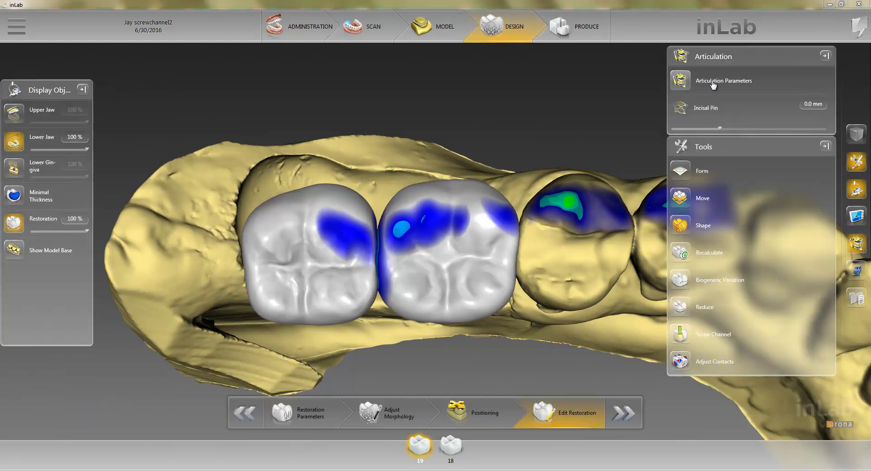
{"action": "left_click_drag", "start_coordinate": [490, 118], "coordinate": [442, 143]}
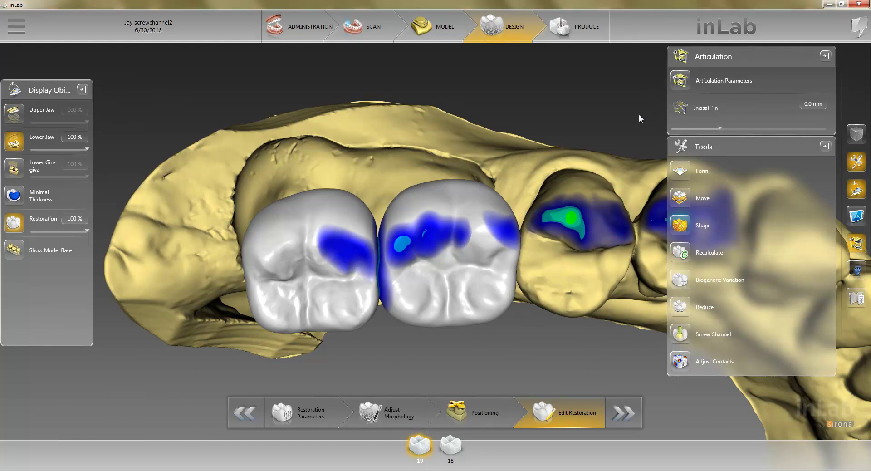
{"action": "scroll", "coordinate": [640, 118], "scroll_direction": "down", "scroll_amount": 5}
{"action": "left_click_drag", "start_coordinate": [532, 324], "coordinate": [460, 184]}
{"action": "scroll", "coordinate": [460, 183], "scroll_direction": "up", "scroll_amount": 3}
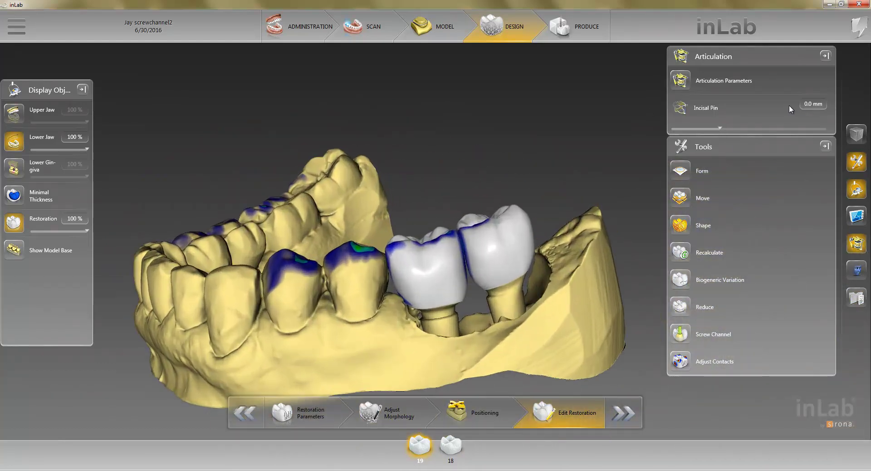
{"action": "mouse_move", "coordinate": [725, 125]}
{"action": "left_mouse_down"}
{"action": "mouse_move", "coordinate": [805, 125]}
{"action": "mouse_move", "coordinate": [697, 125]}
{"action": "mouse_move", "coordinate": [719, 124]}
{"action": "left_mouse_up"}
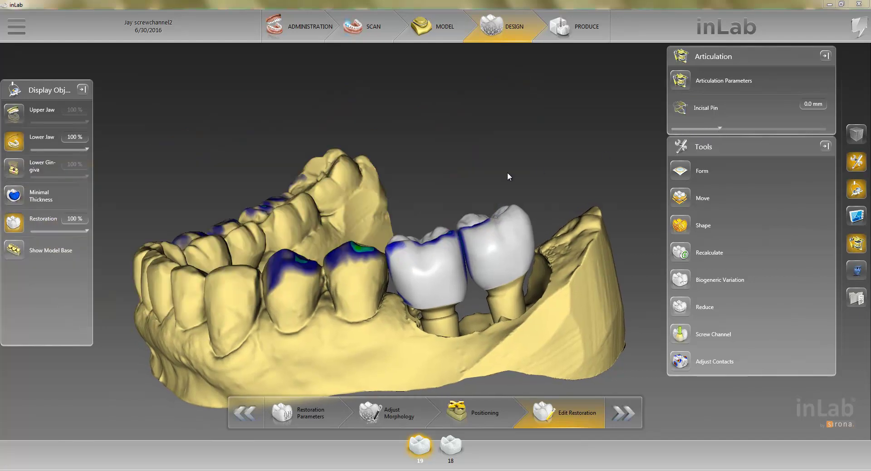
{"action": "left_click_drag", "start_coordinate": [498, 146], "coordinate": [495, 261]}
{"action": "scroll", "coordinate": [472, 141], "scroll_direction": "up", "scroll_amount": 3}
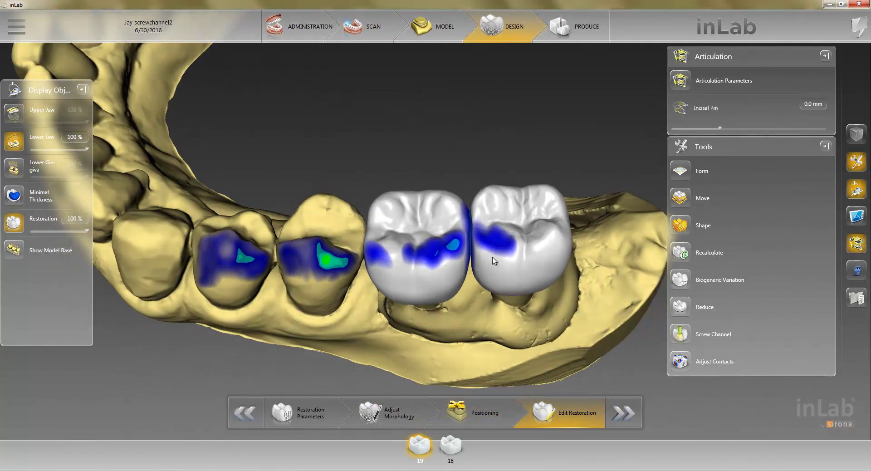
{"action": "left_click_drag", "start_coordinate": [488, 341], "coordinate": [497, 326]}
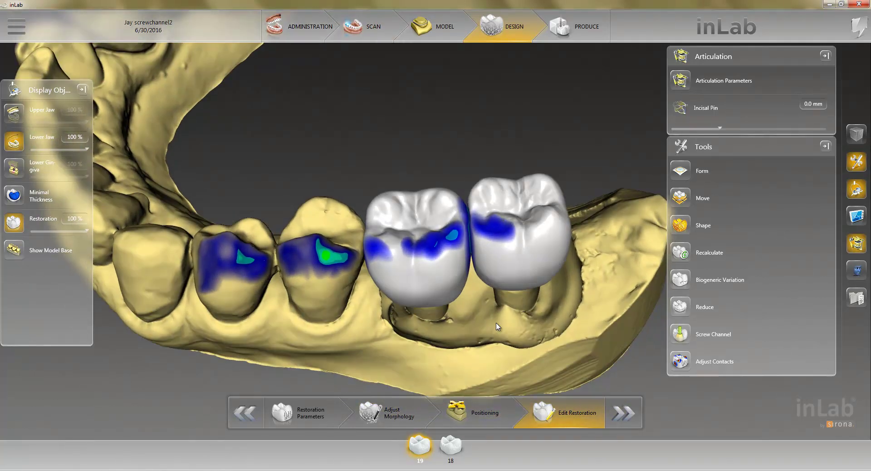
Select crown 18, start the Screw Channel tool and add a screw channel to it.
{"action": "left_click", "coordinate": [535, 245]}
{"action": "left_click_drag", "start_coordinate": [598, 117], "coordinate": [530, 158]}
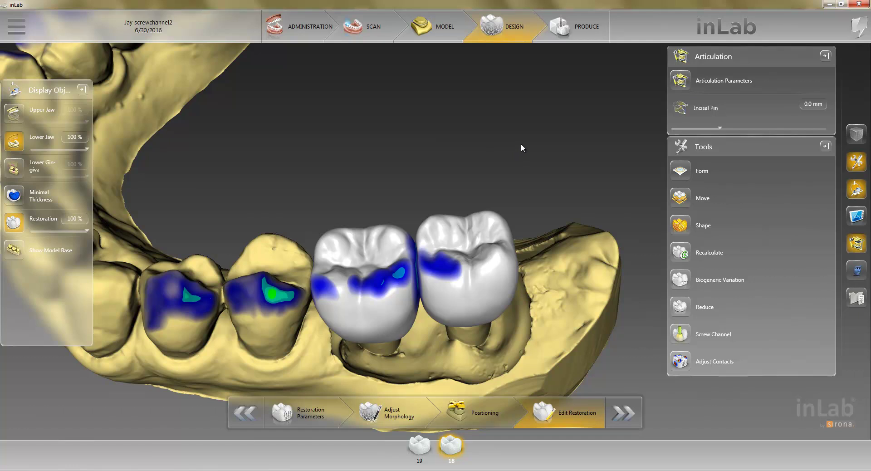
{"action": "right_click", "coordinate": [521, 143]}
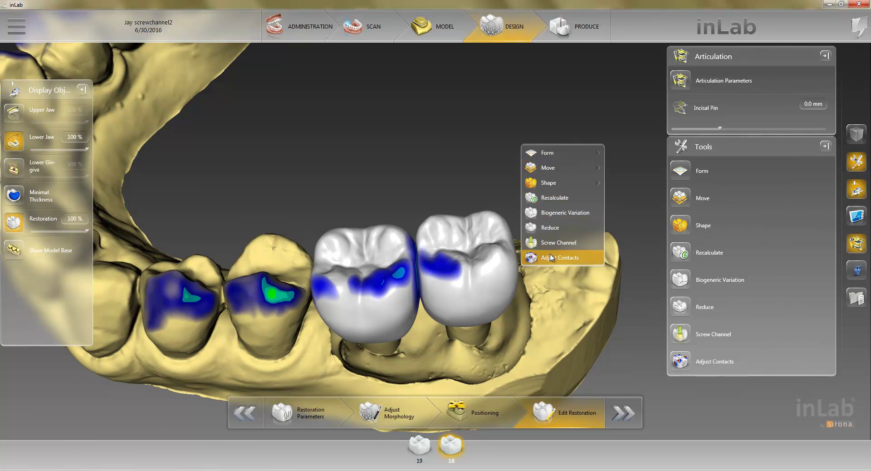
{"action": "left_click", "coordinate": [559, 246]}
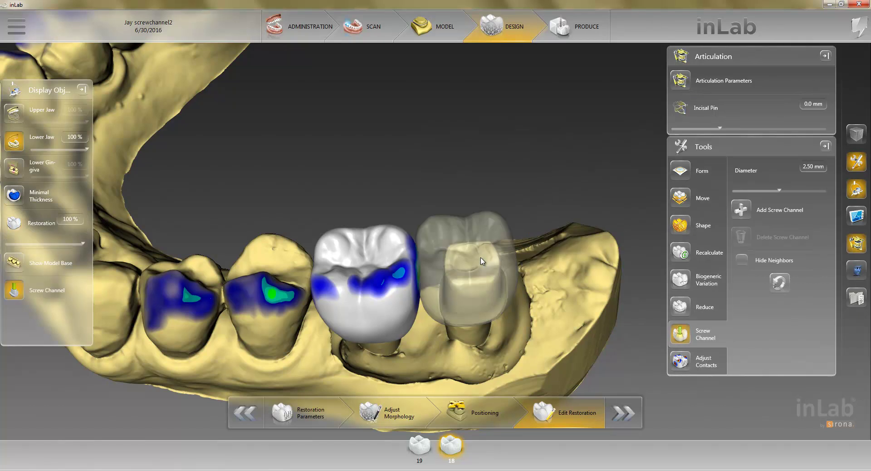
{"action": "left_click_drag", "start_coordinate": [500, 348], "coordinate": [478, 357]}
{"action": "scroll", "coordinate": [478, 357], "scroll_direction": "up", "scroll_amount": 1}
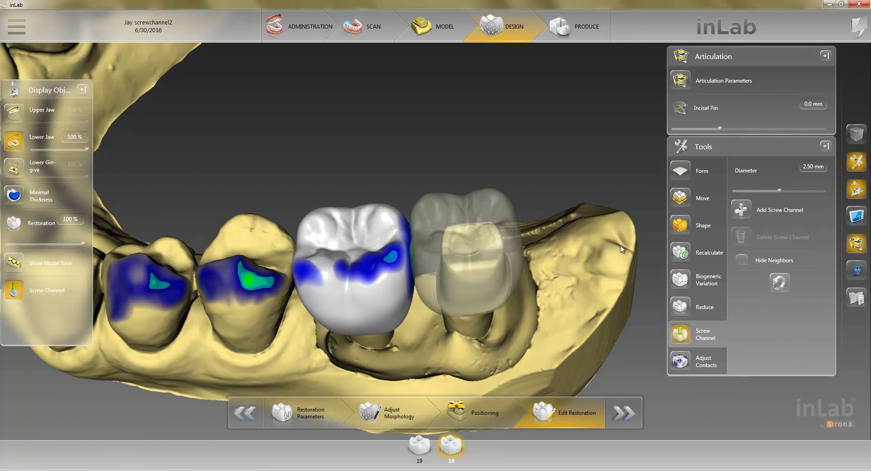
{"action": "left_click", "coordinate": [743, 211]}
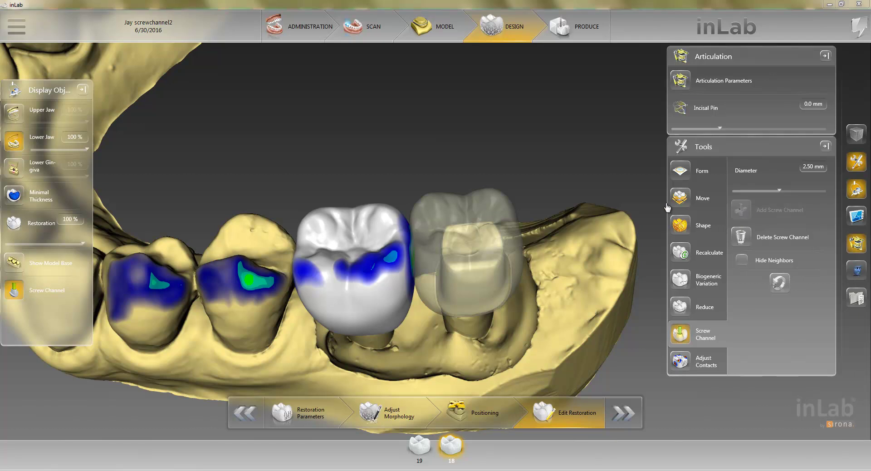
Tilt and shift the screw channel of crown 18 over its abutment, checking the alignment from the side and above.
{"action": "left_click_drag", "start_coordinate": [430, 112], "coordinate": [472, 163]}
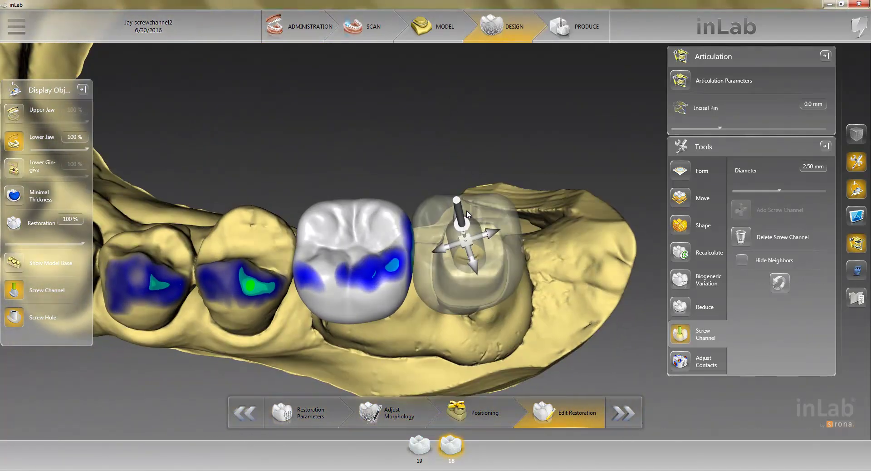
{"action": "mouse_move", "coordinate": [459, 208]}
{"action": "left_mouse_down"}
{"action": "mouse_move", "coordinate": [470, 199]}
{"action": "mouse_move", "coordinate": [493, 203]}
{"action": "mouse_move", "coordinate": [572, 263]}
{"action": "mouse_move", "coordinate": [470, 233]}
{"action": "mouse_move", "coordinate": [465, 201]}
{"action": "mouse_move", "coordinate": [467, 208]}
{"action": "left_mouse_up"}
{"action": "left_click_drag", "start_coordinate": [542, 216], "coordinate": [538, 210]}
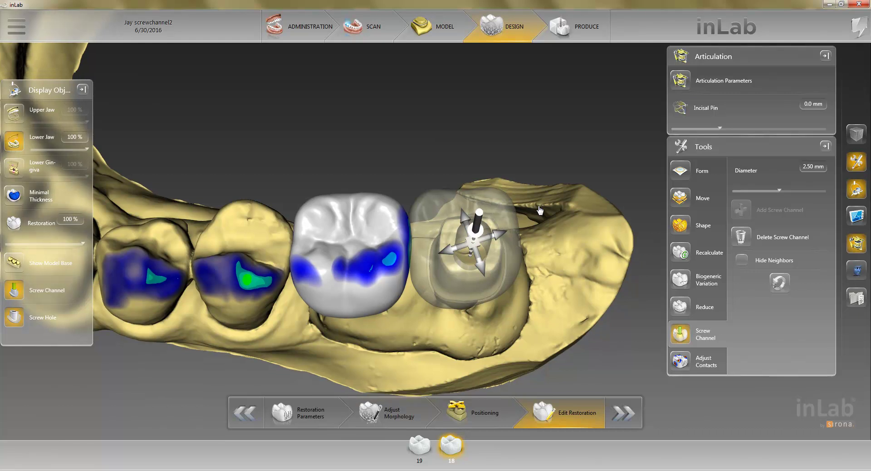
{"action": "left_click_drag", "start_coordinate": [464, 221], "coordinate": [458, 214]}
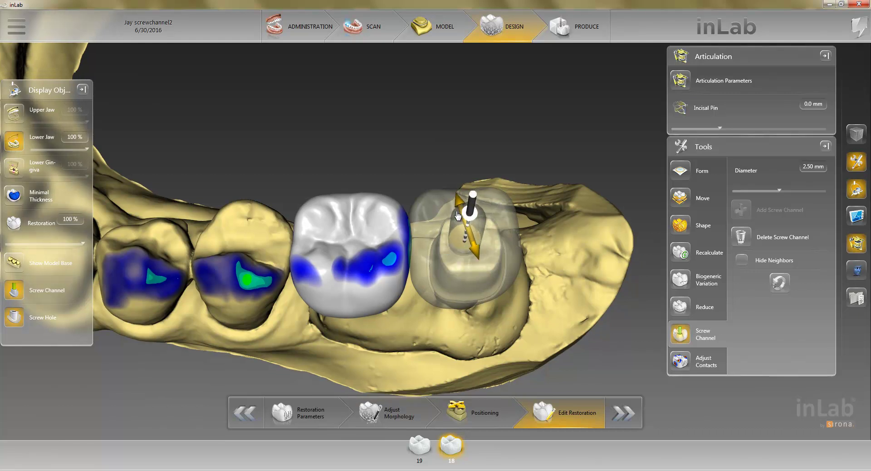
{"action": "left_click_drag", "start_coordinate": [472, 364], "coordinate": [470, 281]}
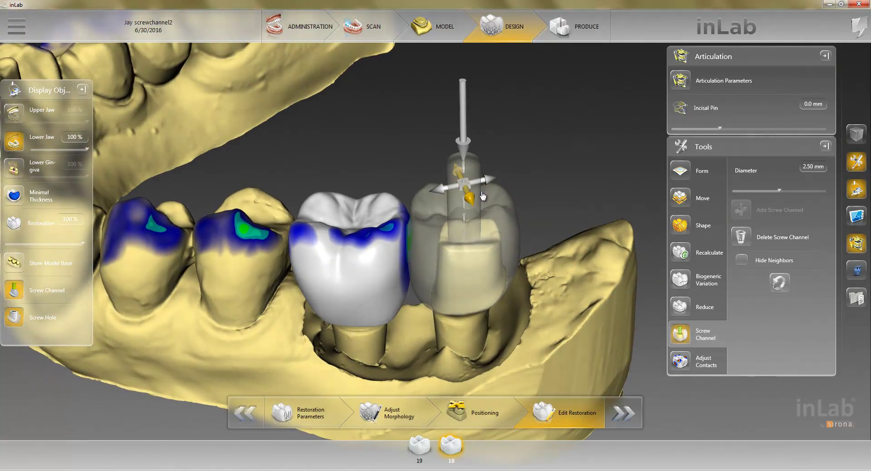
{"action": "left_click_drag", "start_coordinate": [482, 185], "coordinate": [489, 187]}
{"action": "left_click_drag", "start_coordinate": [432, 154], "coordinate": [431, 201]}
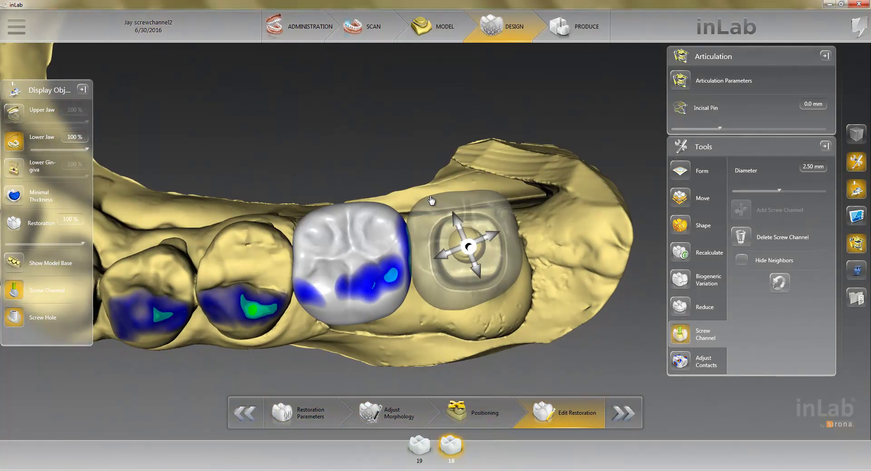
Set the screw channel diameter of crown 18 to 2.59 mm and switch to crown 19 to inspect the channel.
{"action": "scroll", "coordinate": [485, 330], "scroll_direction": "up", "scroll_amount": 2}
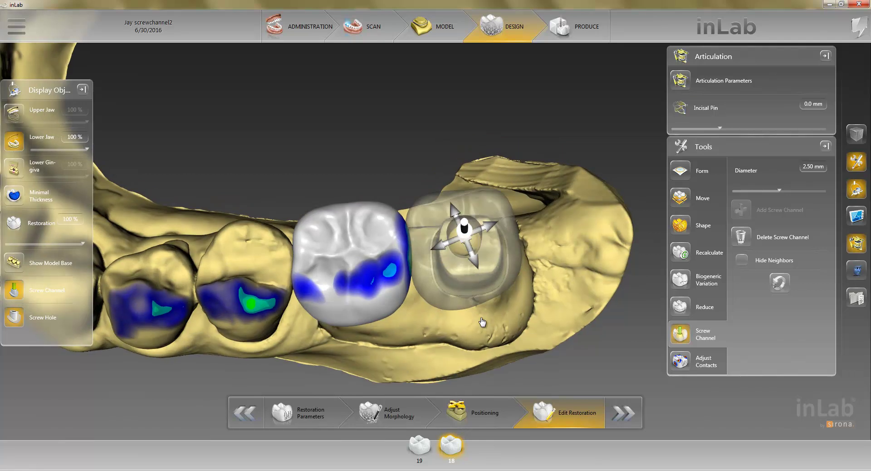
{"action": "scroll", "coordinate": [483, 326], "scroll_direction": "up", "scroll_amount": 2}
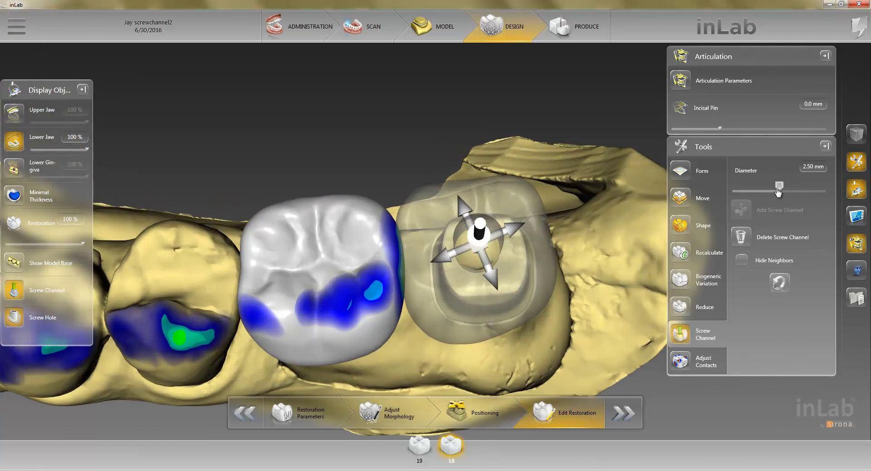
{"action": "mouse_move", "coordinate": [780, 187]}
{"action": "left_mouse_down"}
{"action": "mouse_move", "coordinate": [808, 188]}
{"action": "mouse_move", "coordinate": [783, 191]}
{"action": "left_mouse_up"}
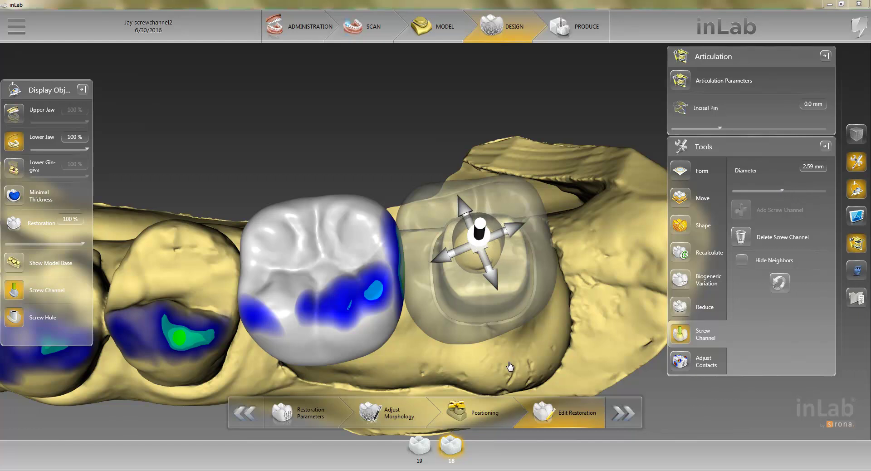
{"action": "left_click_drag", "start_coordinate": [502, 367], "coordinate": [495, 307]}
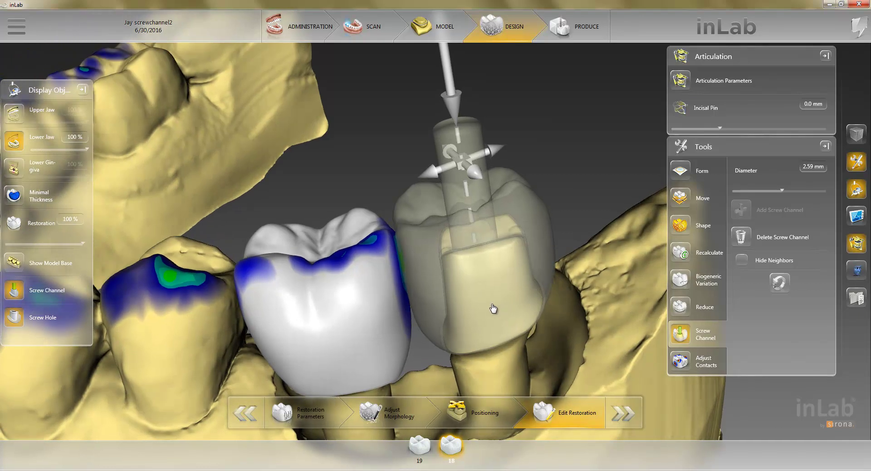
{"action": "left_click", "coordinate": [366, 291]}
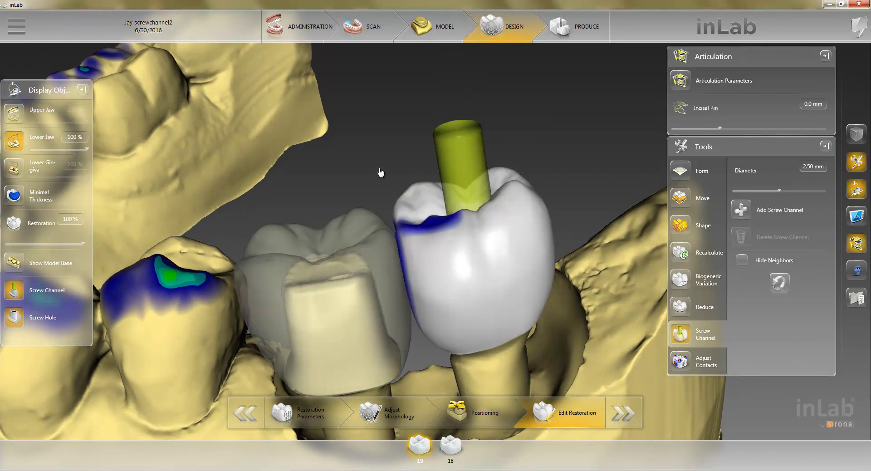
{"action": "left_click_drag", "start_coordinate": [422, 85], "coordinate": [484, 240]}
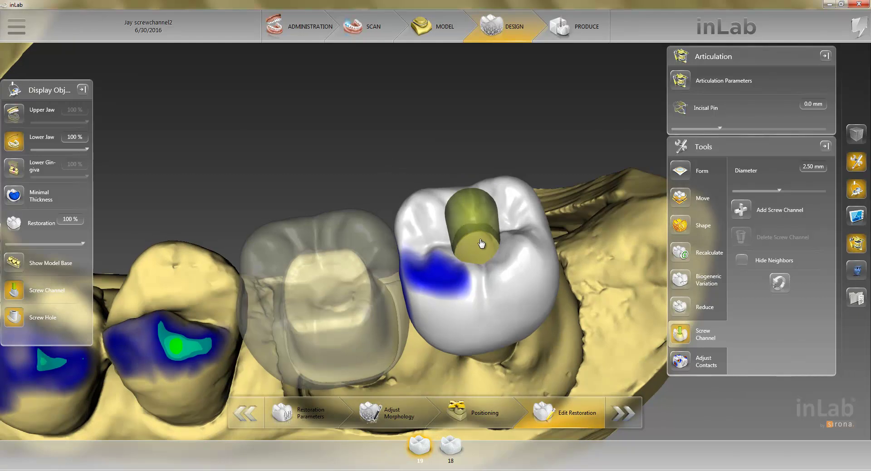
Hide the screw channel display and keep the screw hole shown, checking the opening through crown 18.
{"action": "left_click", "coordinate": [15, 318]}
{"action": "mouse_move", "coordinate": [291, 181]}
{"action": "left_mouse_down"}
{"action": "mouse_move", "coordinate": [298, 132]}
{"action": "mouse_move", "coordinate": [294, 168]}
{"action": "left_mouse_up"}
{"action": "left_click", "coordinate": [19, 293]}
{"action": "left_click", "coordinate": [17, 320]}
{"action": "left_click_drag", "start_coordinate": [368, 158], "coordinate": [340, 236]}
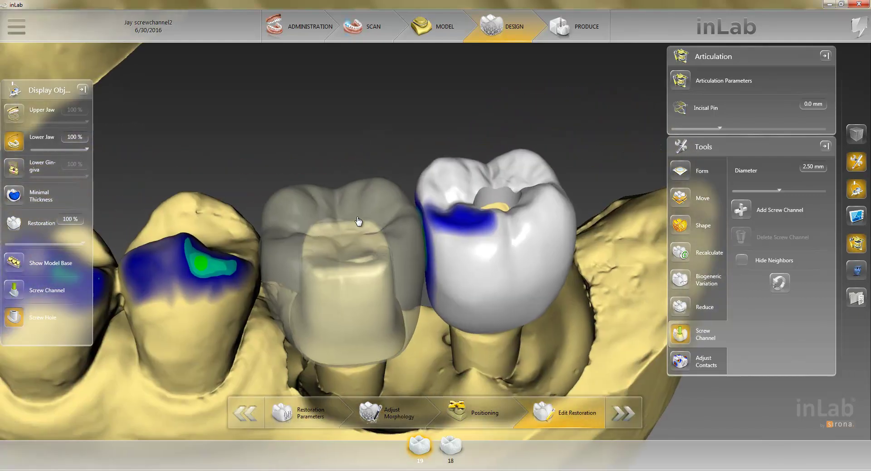
Add a screw channel to crown 19 and adjust its tilt so it lines up with the abutment opening.
{"action": "left_click", "coordinate": [741, 210]}
{"action": "right_click_drag", "start_coordinate": [373, 140], "coordinate": [408, 158]}
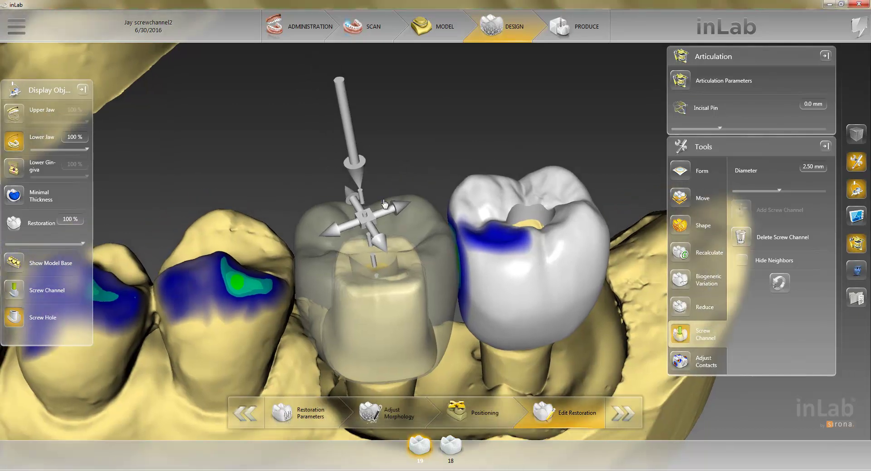
{"action": "left_click_drag", "start_coordinate": [349, 133], "coordinate": [341, 111]}
{"action": "left_click_drag", "start_coordinate": [409, 179], "coordinate": [410, 178]}
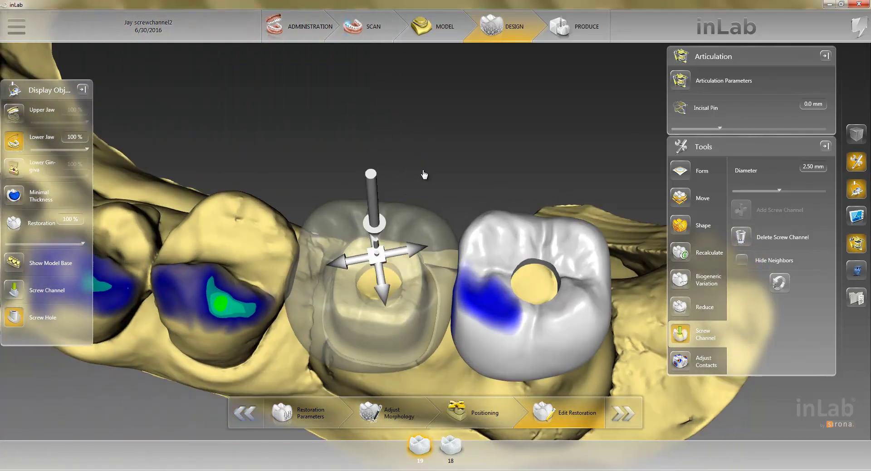
Set the screw channel diameter of crown 19 to 2.66 mm, leave the Screw Channel tool and inspect both crowns.
{"action": "left_click_drag", "start_coordinate": [781, 187], "coordinate": [784, 189]}
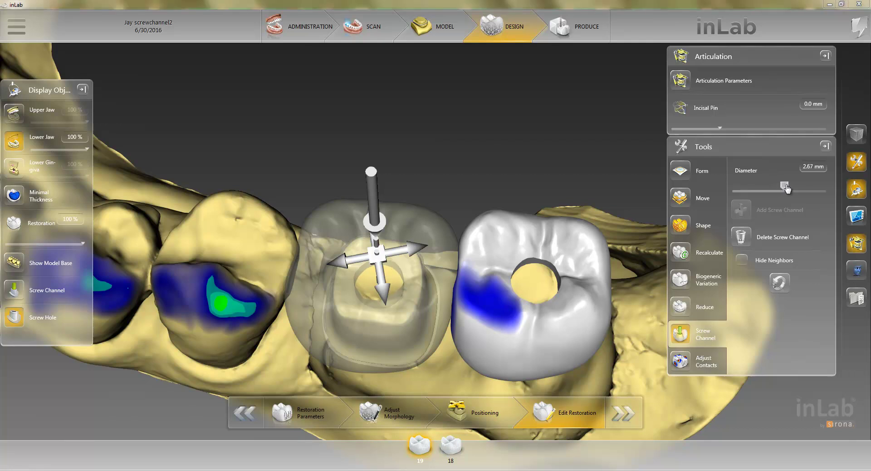
{"action": "right_click", "coordinate": [453, 144]}
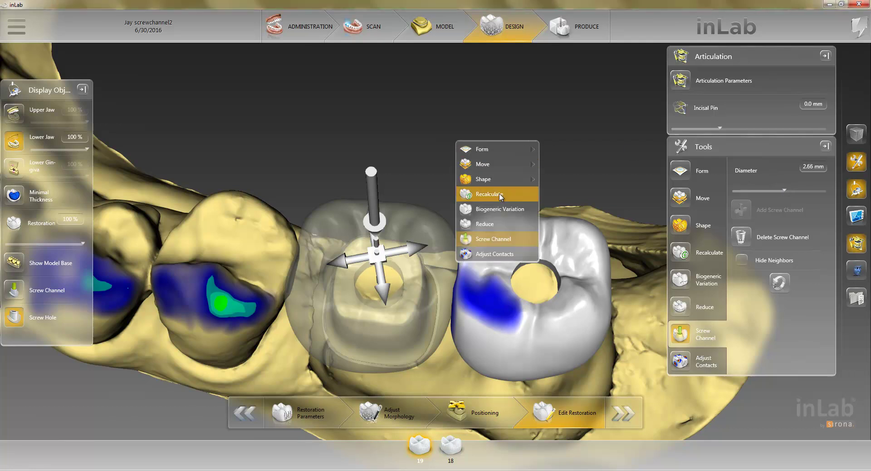
{"action": "mouse_move", "coordinate": [528, 181]}
{"action": "left_click", "coordinate": [575, 194]}
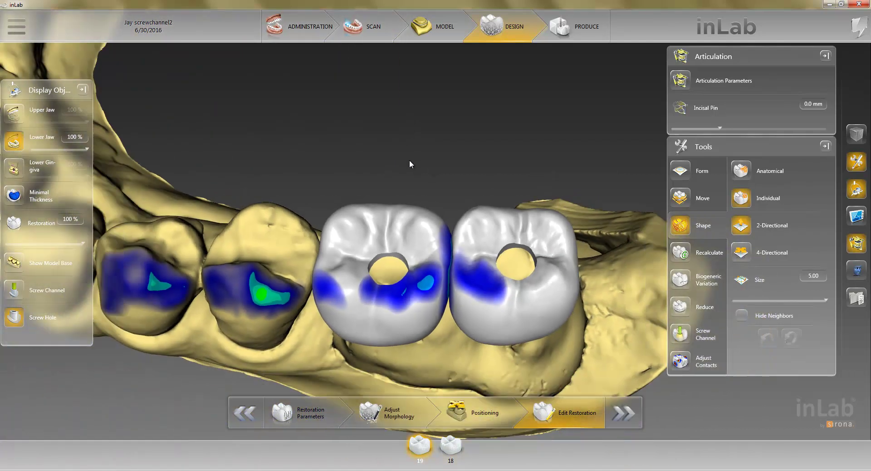
{"action": "middle_click_drag", "start_coordinate": [410, 160], "coordinate": [490, 97]}
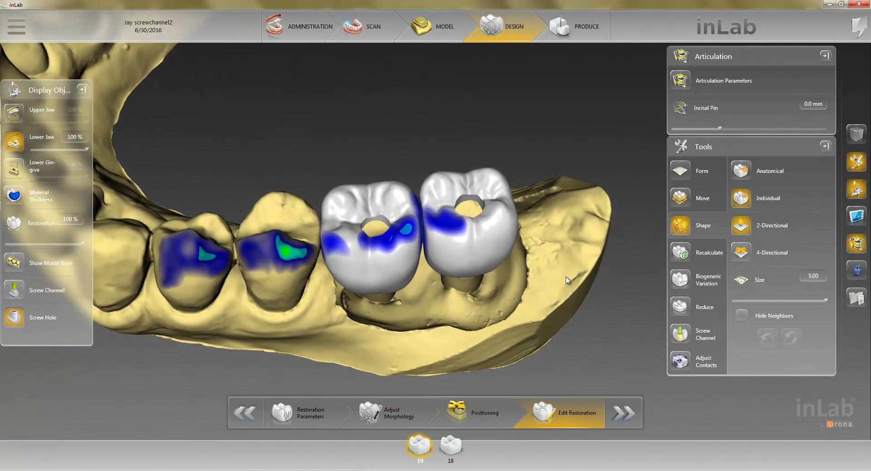
{"action": "middle_click_drag", "start_coordinate": [567, 277], "coordinate": [558, 287]}
{"action": "middle_click_drag", "start_coordinate": [459, 331], "coordinate": [425, 107]}
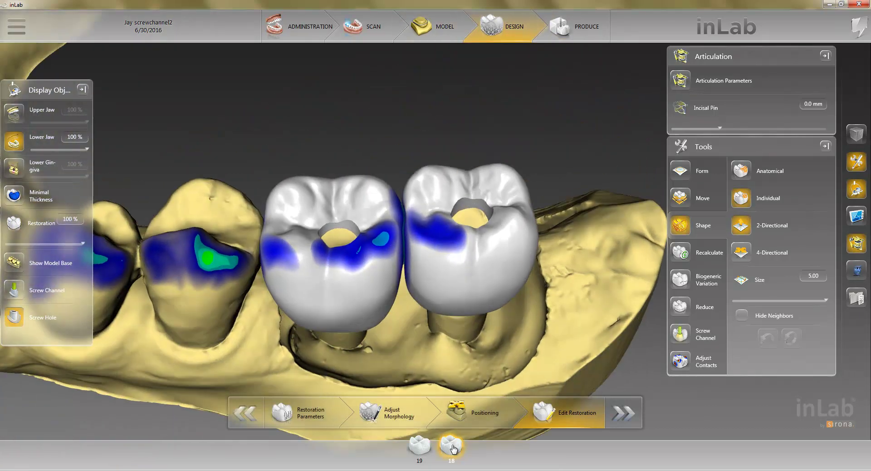
Open the Reduce tool for the whole of crown 18 and check the crown from the side.
{"action": "right_click", "coordinate": [513, 255]}
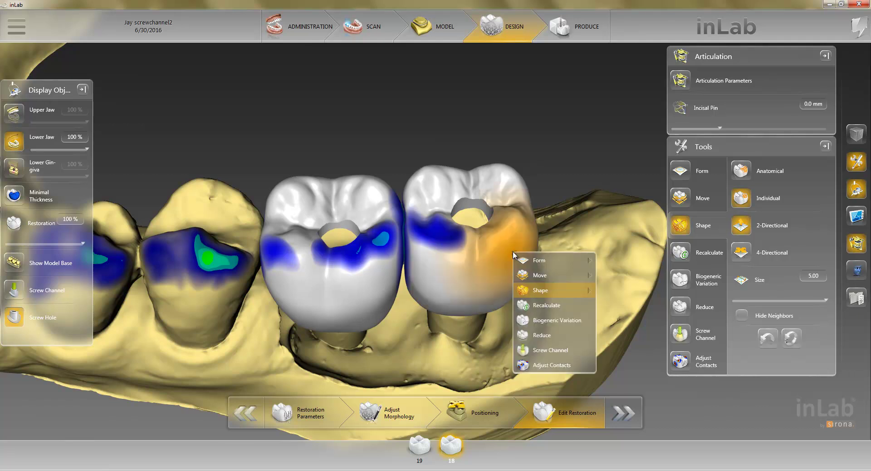
{"action": "left_click", "coordinate": [538, 339]}
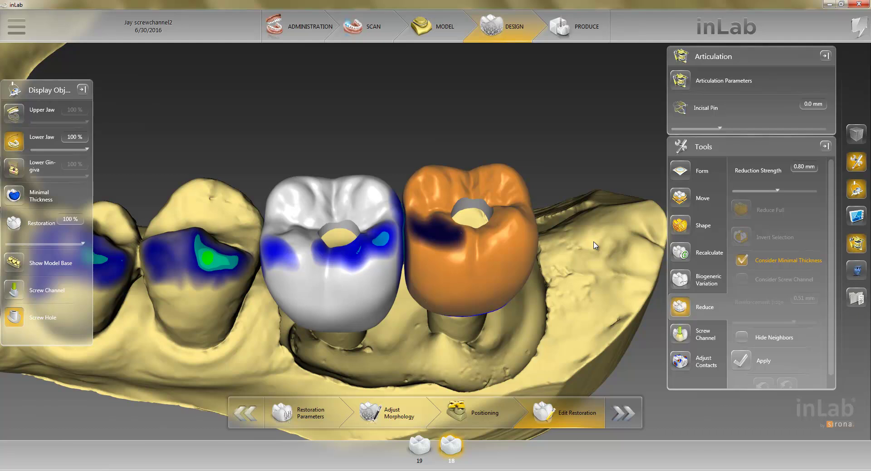
{"action": "mouse_move", "coordinate": [444, 148]}
{"action": "left_mouse_down"}
{"action": "mouse_move", "coordinate": [438, 172]}
{"action": "mouse_move", "coordinate": [446, 146]}
{"action": "left_mouse_up"}
{"action": "left_click_drag", "start_coordinate": [527, 339], "coordinate": [534, 320]}
{"action": "left_click_drag", "start_coordinate": [501, 143], "coordinate": [502, 132]}
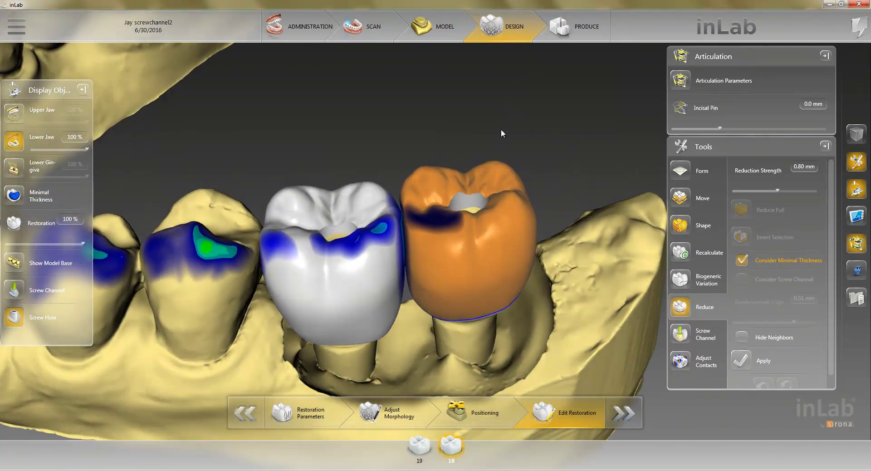
Try reducing crown 18 at 0.80 mm strength with minimal thickness considered, and undo the reduction.
{"action": "left_click", "coordinate": [741, 360]}
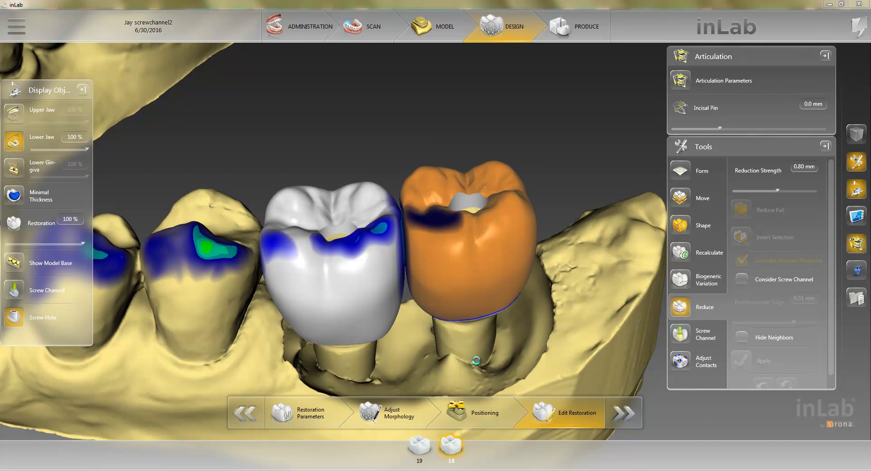
{"action": "left_click_drag", "start_coordinate": [477, 360], "coordinate": [460, 328]}
{"action": "mouse_move", "coordinate": [469, 171]}
{"action": "left_mouse_down"}
{"action": "mouse_move", "coordinate": [482, 290]}
{"action": "mouse_move", "coordinate": [467, 181]}
{"action": "left_mouse_up"}
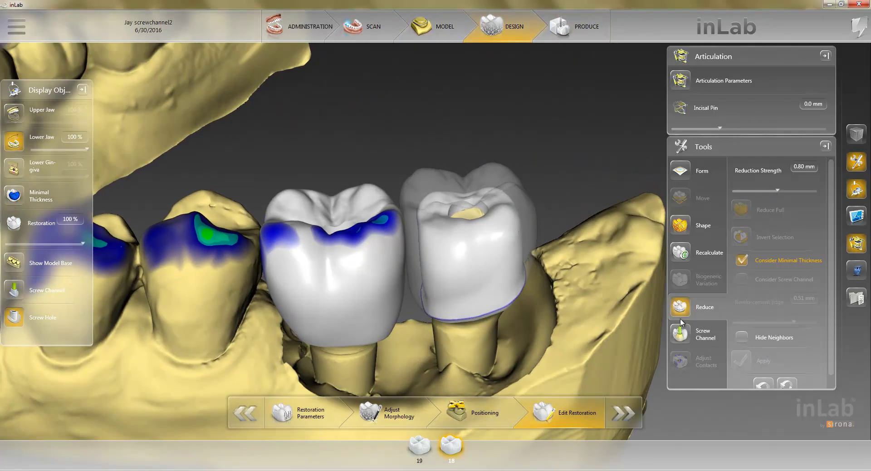
{"action": "left_click", "coordinate": [762, 383]}
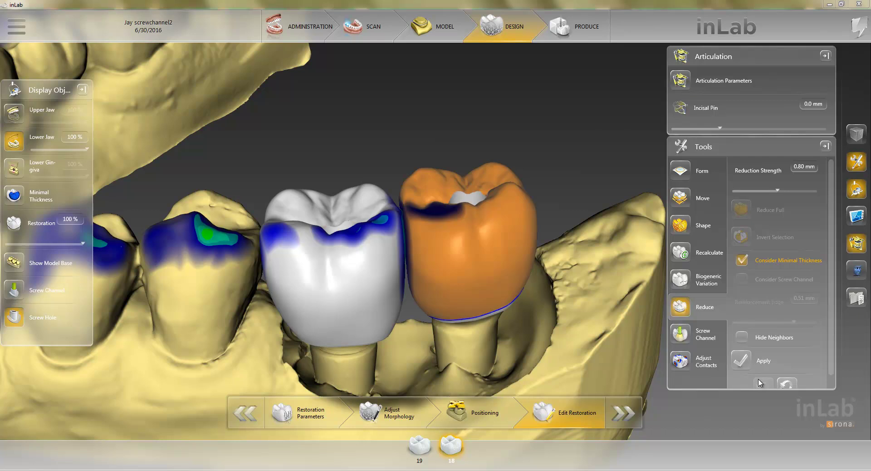
{"action": "left_click_drag", "start_coordinate": [476, 98], "coordinate": [464, 126]}
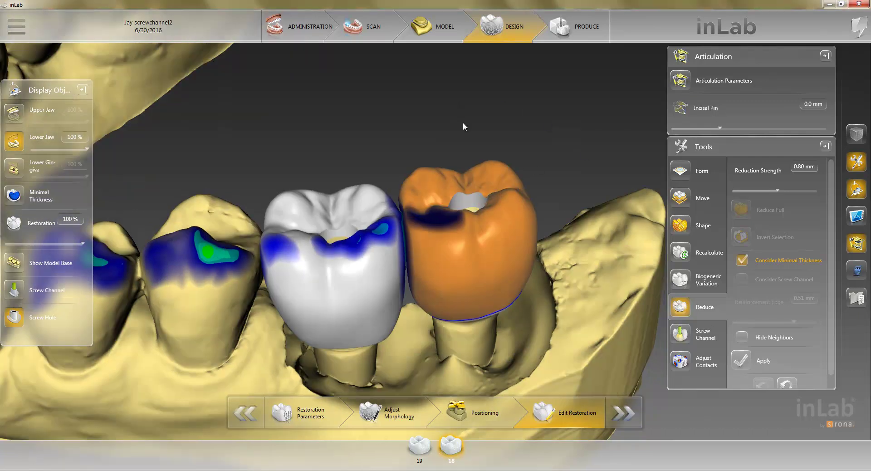
Reduce crown 18 at 0.80 mm considering the screw channel instead of minimal thickness, with a 0.51 mm reinforcement edge, and examine the coping.
{"action": "left_click", "coordinate": [741, 261]}
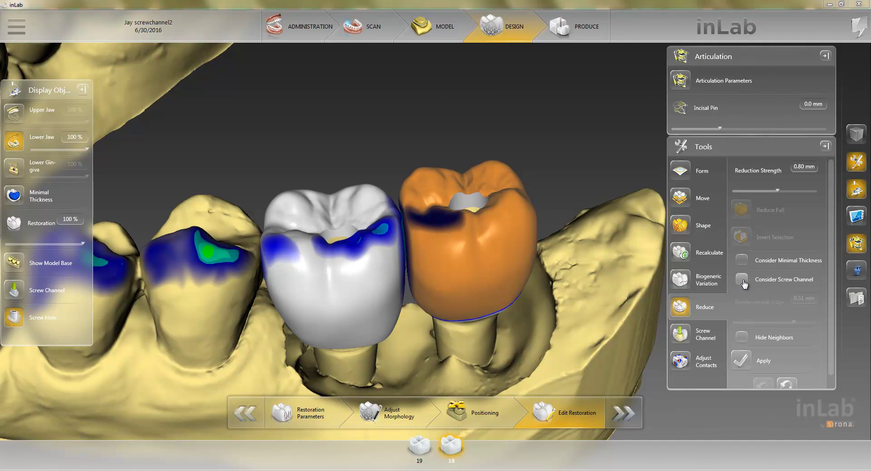
{"action": "left_click", "coordinate": [743, 280]}
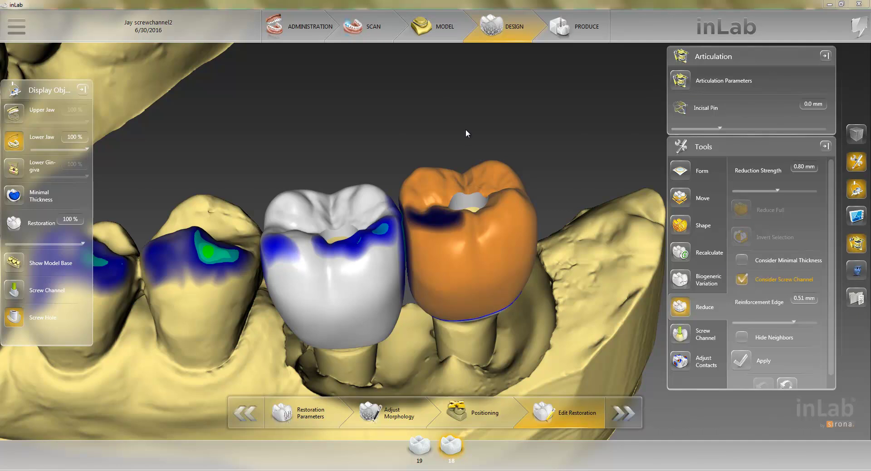
{"action": "left_click_drag", "start_coordinate": [466, 129], "coordinate": [472, 154]}
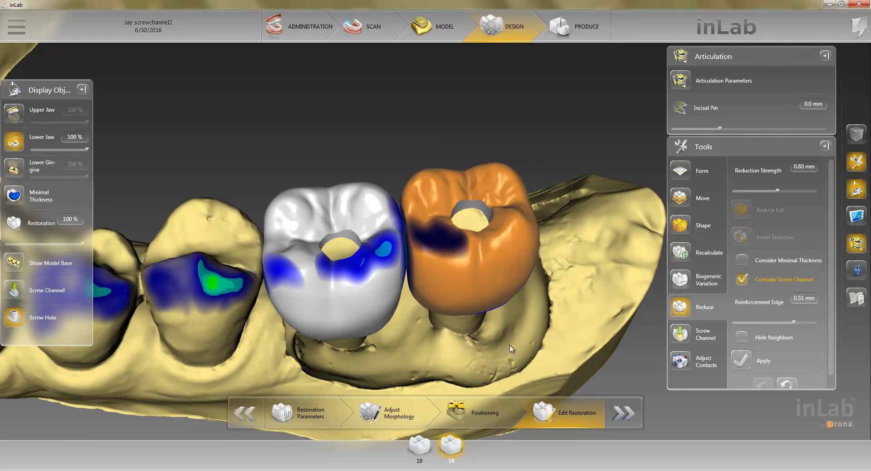
{"action": "left_click_drag", "start_coordinate": [512, 349], "coordinate": [512, 348]}
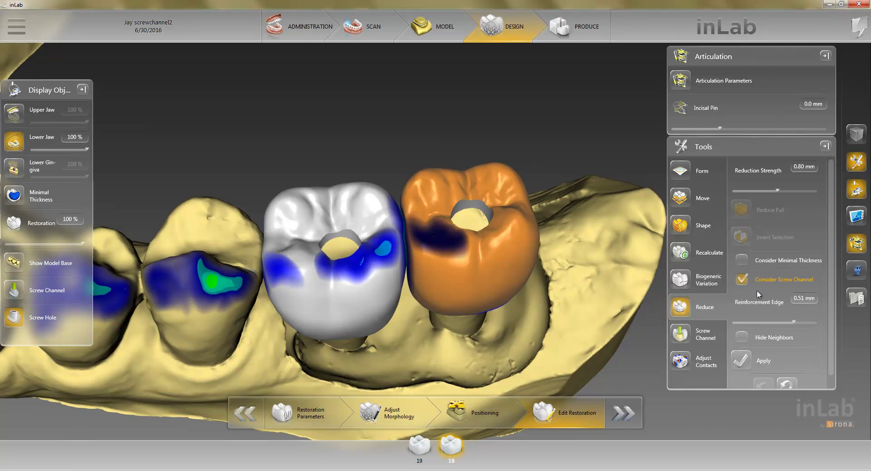
{"action": "left_click", "coordinate": [741, 365]}
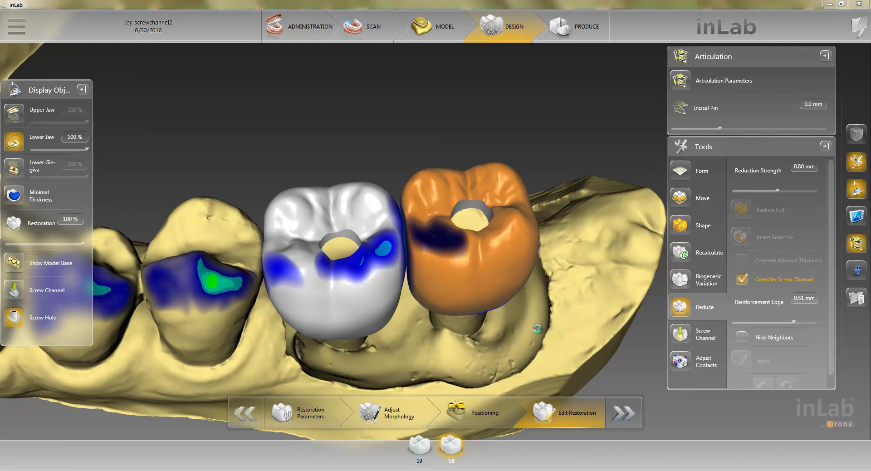
{"action": "right_click_drag", "start_coordinate": [461, 344], "coordinate": [477, 254]}
{"action": "scroll", "coordinate": [482, 238], "scroll_direction": "up", "scroll_amount": 2}
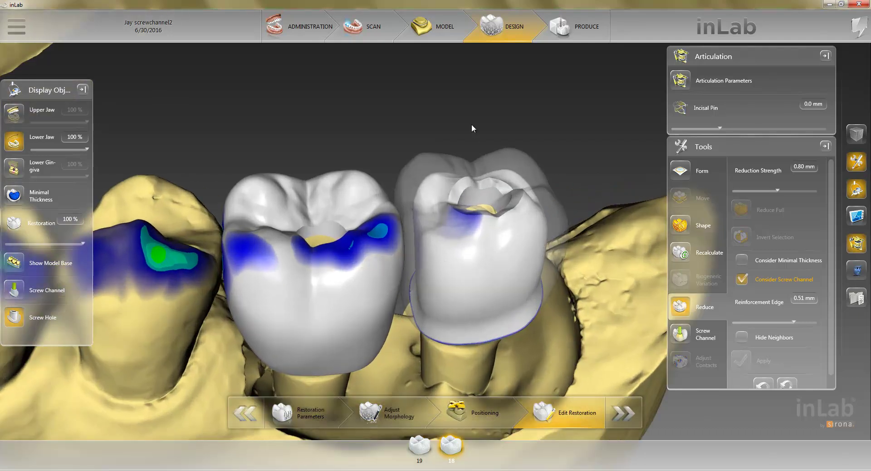
{"action": "right_click_drag", "start_coordinate": [434, 93], "coordinate": [449, 74]}
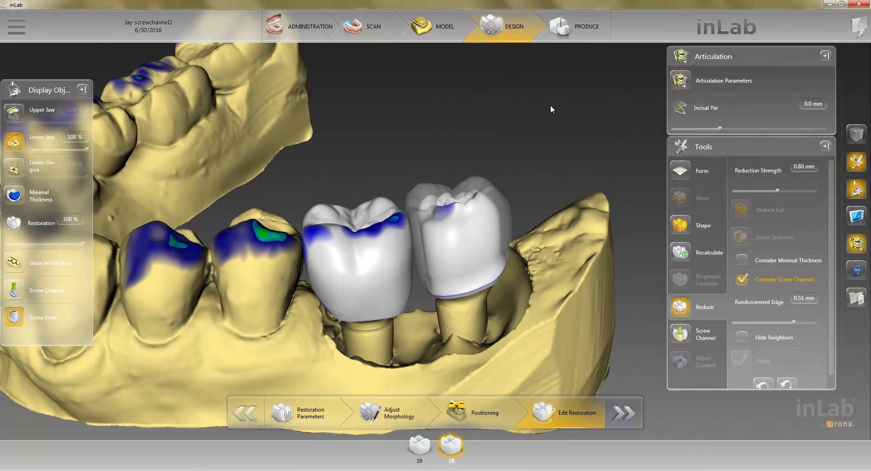
{"action": "right_click_drag", "start_coordinate": [551, 106], "coordinate": [548, 126]}
{"action": "right_click_drag", "start_coordinate": [575, 168], "coordinate": [567, 201]}
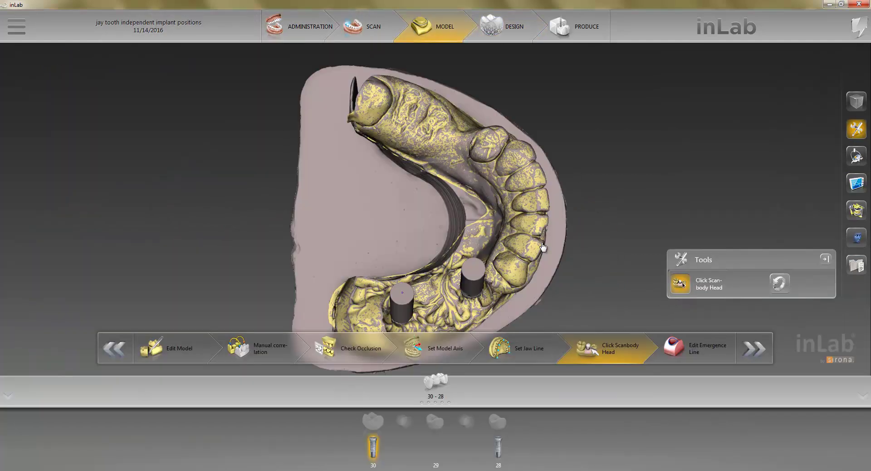
Examine the independent implant positions case, from the scanbodies on the model to bridge 30-28 on its abutments from all sides.
{"action": "right_click_drag", "start_coordinate": [507, 306], "coordinate": [511, 263]}
{"action": "right_click_drag", "start_coordinate": [468, 317], "coordinate": [465, 169]}
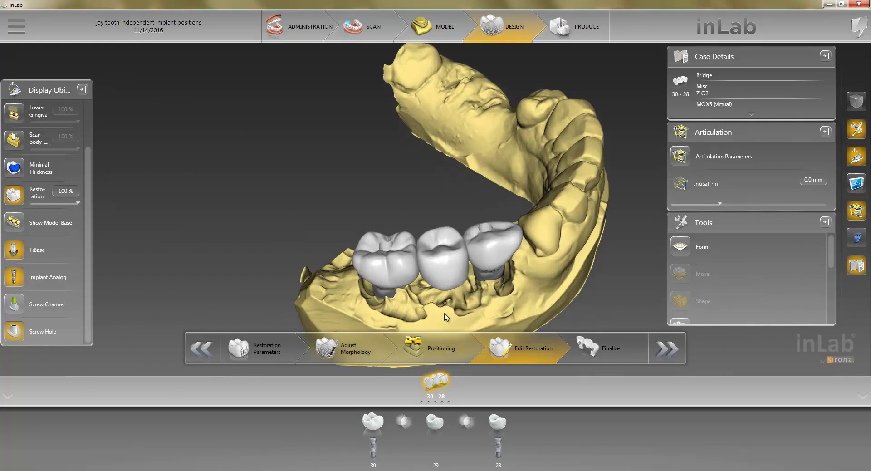
{"action": "left_click_drag", "start_coordinate": [445, 294], "coordinate": [456, 226]}
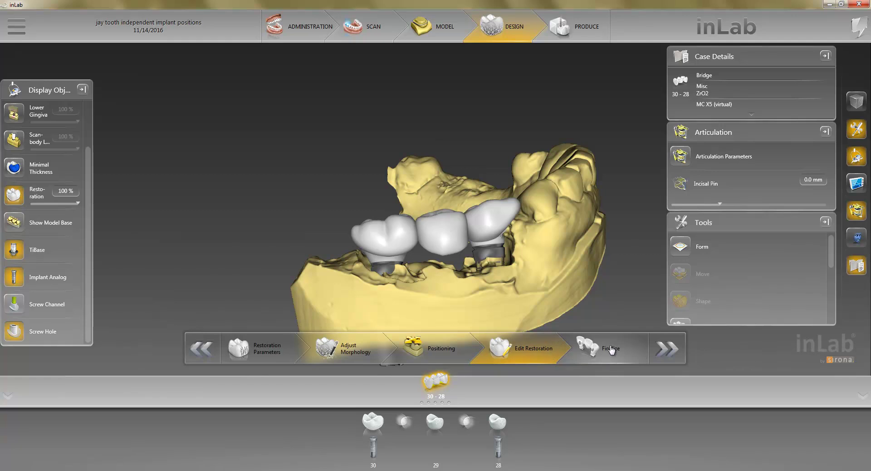
{"action": "left_click_drag", "start_coordinate": [288, 176], "coordinate": [394, 264]}
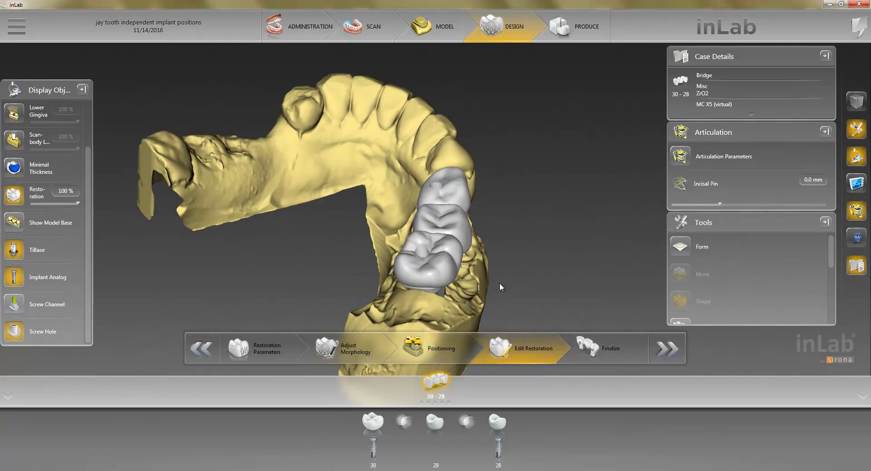
{"action": "left_click_drag", "start_coordinate": [499, 283], "coordinate": [435, 250]}
{"action": "left_click_drag", "start_coordinate": [495, 297], "coordinate": [389, 270]}
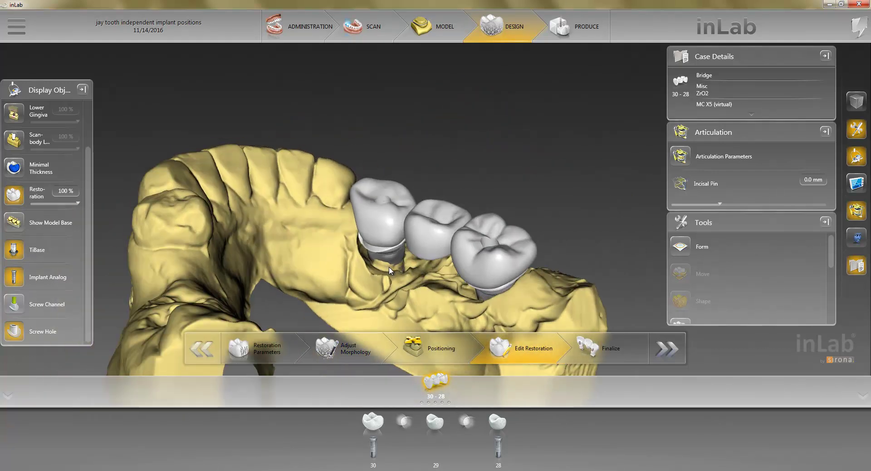
{"action": "left_click_drag", "start_coordinate": [435, 127], "coordinate": [418, 222]}
{"action": "left_click_drag", "start_coordinate": [451, 308], "coordinate": [391, 228]}
{"action": "left_click_drag", "start_coordinate": [448, 301], "coordinate": [503, 266]}
{"action": "left_click_drag", "start_coordinate": [462, 303], "coordinate": [380, 274]}
{"action": "left_click_drag", "start_coordinate": [490, 301], "coordinate": [419, 251]}
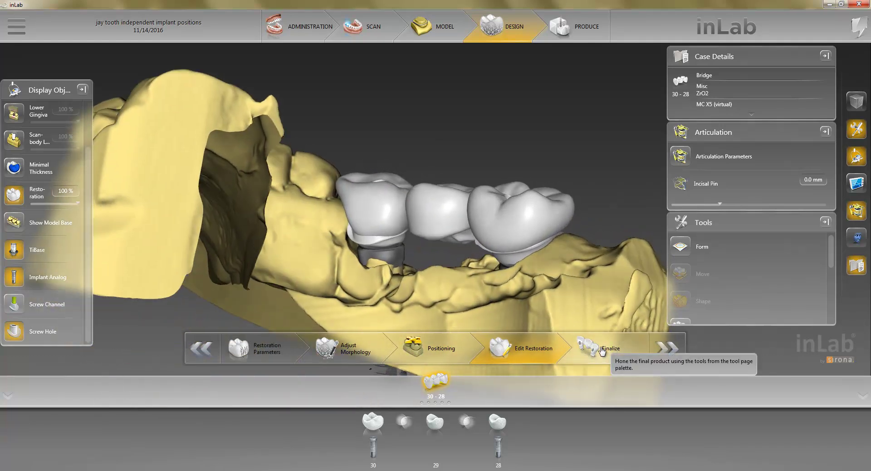
Go to the Finalize step of bridge 30-28 and examine the connectors and the fit on the abutments up close.
{"action": "left_click", "coordinate": [602, 350]}
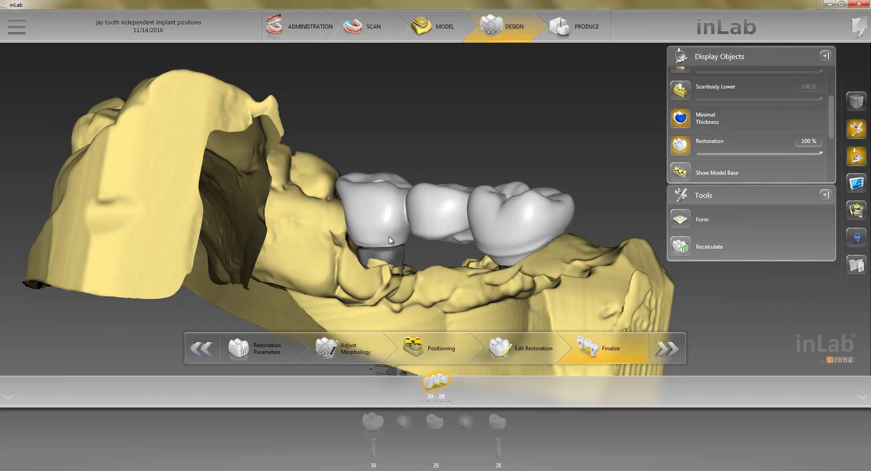
{"action": "middle_click_drag", "start_coordinate": [513, 187], "coordinate": [416, 156]}
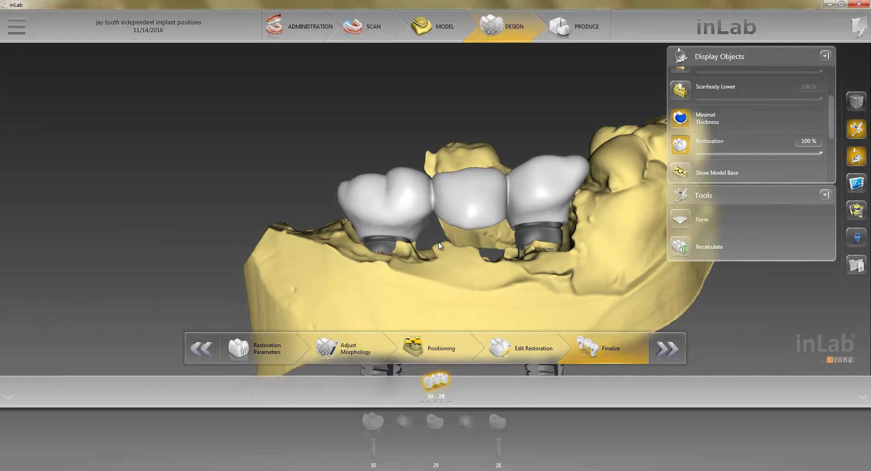
{"action": "scroll", "coordinate": [438, 241], "scroll_direction": "up", "scroll_amount": 3}
{"action": "scroll", "coordinate": [428, 254], "scroll_direction": "up", "scroll_amount": 1}
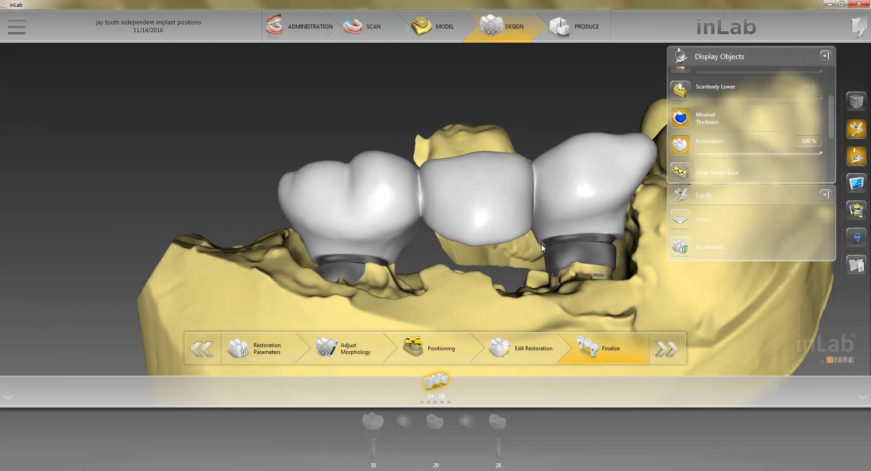
Activate the Smooth form tool on bridge 30-28 and inspect the bridge from its side and its occlusal screw holes.
{"action": "mouse_move", "coordinate": [414, 114]}
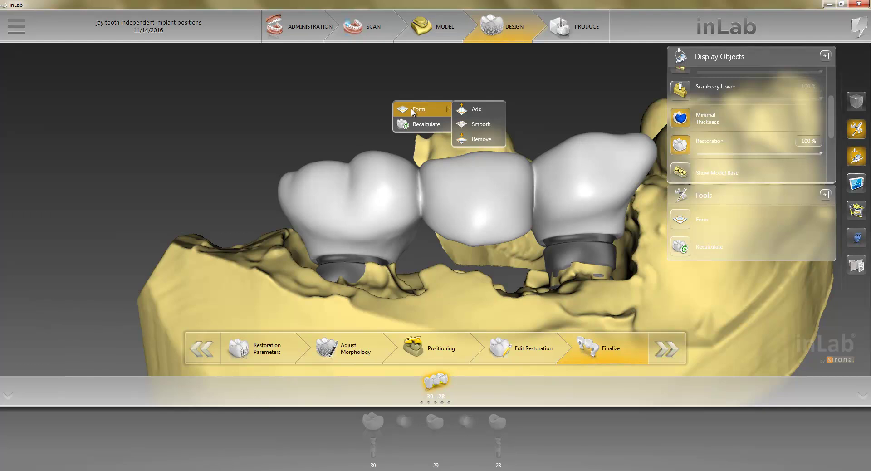
{"action": "left_click", "coordinate": [476, 124]}
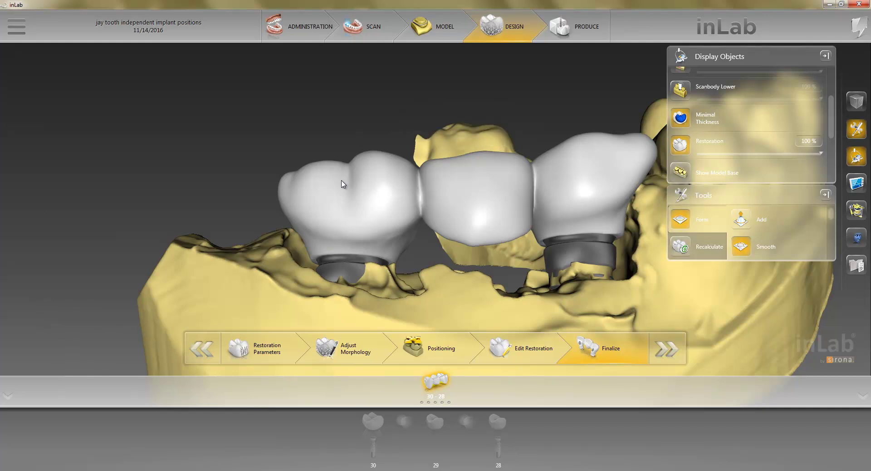
{"action": "mouse_move", "coordinate": [334, 173]}
{"action": "right_mouse_down"}
{"action": "mouse_move", "coordinate": [391, 202]}
{"action": "mouse_move", "coordinate": [466, 87]}
{"action": "mouse_move", "coordinate": [437, 121]}
{"action": "mouse_move", "coordinate": [386, 134]}
{"action": "right_mouse_up"}
{"action": "scroll", "coordinate": [507, 254], "scroll_direction": "down", "scroll_amount": 4}
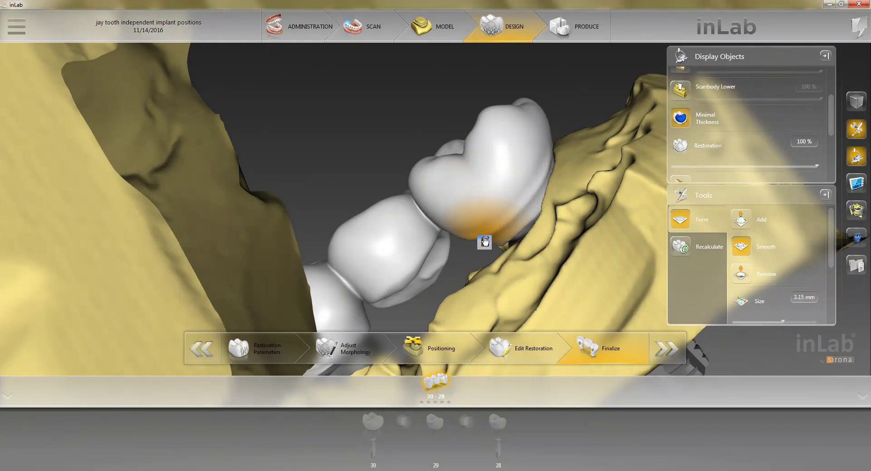
{"action": "right_click_drag", "start_coordinate": [473, 240], "coordinate": [496, 200]}
{"action": "mouse_move", "coordinate": [511, 168]}
{"action": "right_mouse_down"}
{"action": "mouse_move", "coordinate": [364, 138]}
{"action": "mouse_move", "coordinate": [382, 189]}
{"action": "mouse_move", "coordinate": [398, 137]}
{"action": "mouse_move", "coordinate": [633, 119]}
{"action": "right_mouse_up"}
{"action": "scroll", "coordinate": [687, 133], "scroll_direction": "up", "scroll_amount": 3}
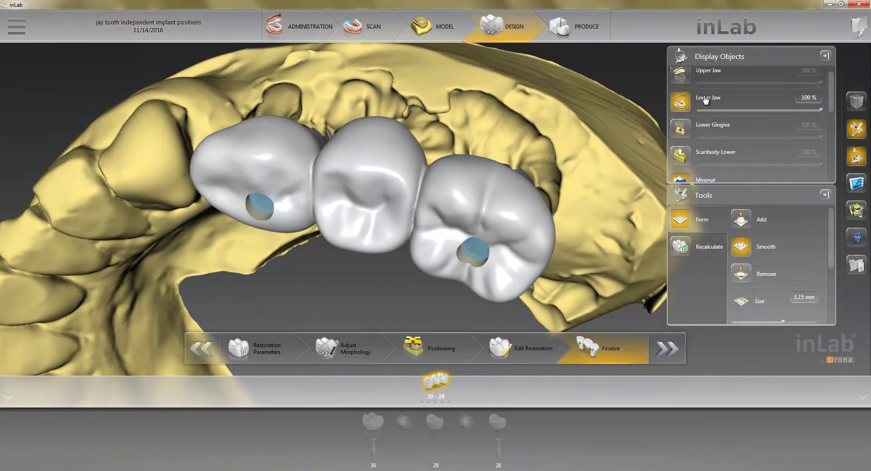
Show the lower gingiva under bridge 30-28 and inspect the bridge against it and in the production preview.
{"action": "left_click", "coordinate": [681, 133]}
{"action": "right_click_drag", "start_coordinate": [590, 146], "coordinate": [388, 255]}
{"action": "scroll", "coordinate": [389, 255], "scroll_direction": "down", "scroll_amount": 5}
{"action": "right_click_drag", "start_coordinate": [441, 234], "coordinate": [399, 175]}
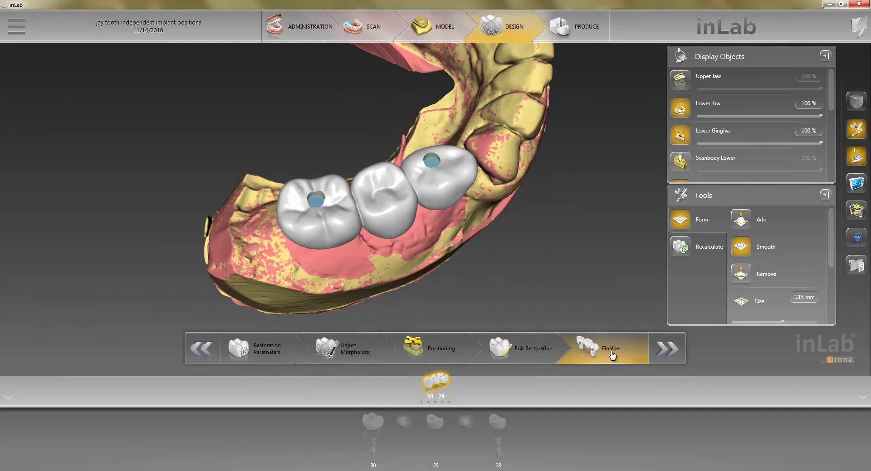
{"action": "right_click_drag", "start_coordinate": [441, 258], "coordinate": [420, 135]}
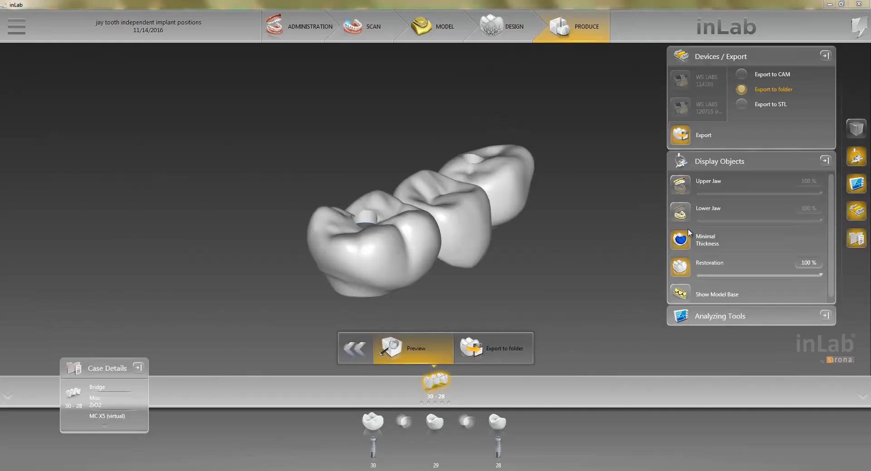
{"action": "left_click_drag", "start_coordinate": [431, 289], "coordinate": [417, 191]}
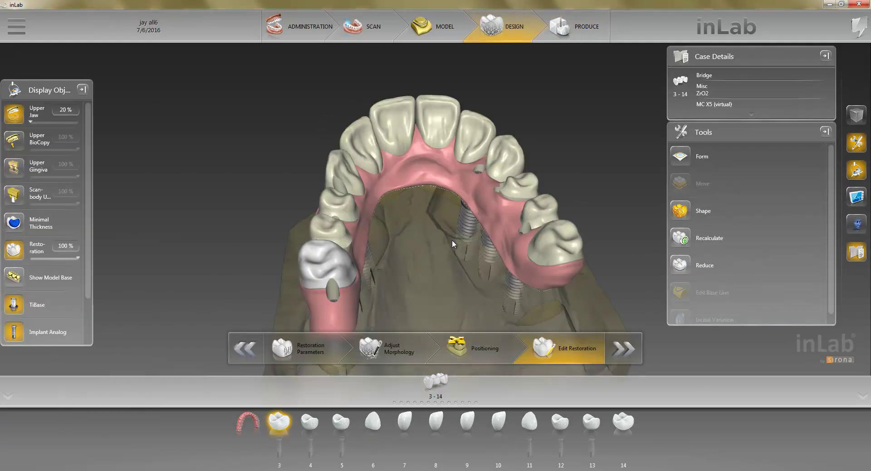
Examine the full-arch bridge 3-14 on its implants and proceed to its production preview.
{"action": "left_click_drag", "start_coordinate": [453, 241], "coordinate": [412, 199]}
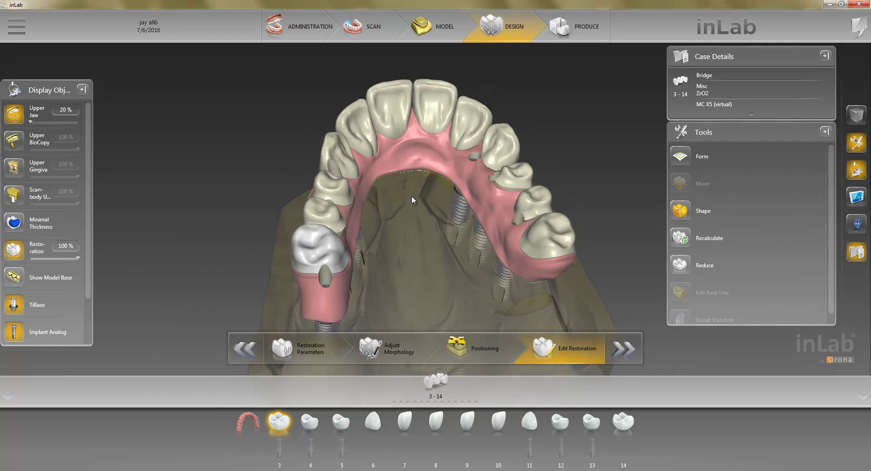
{"action": "left_click_drag", "start_coordinate": [317, 94], "coordinate": [454, 295]}
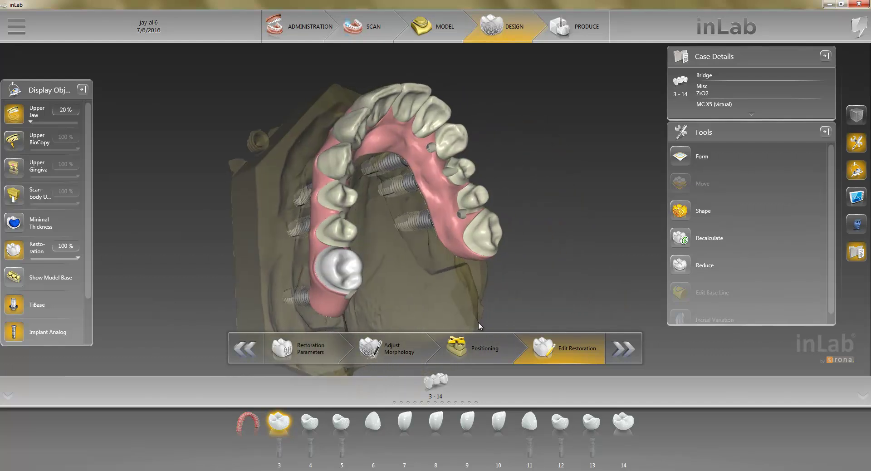
{"action": "left_click", "coordinate": [624, 349]}
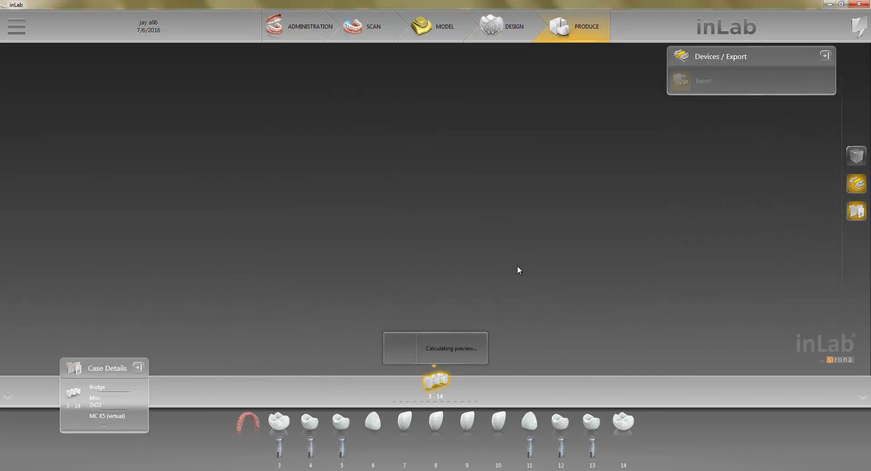
{"action": "left_click_drag", "start_coordinate": [434, 113], "coordinate": [503, 279]}
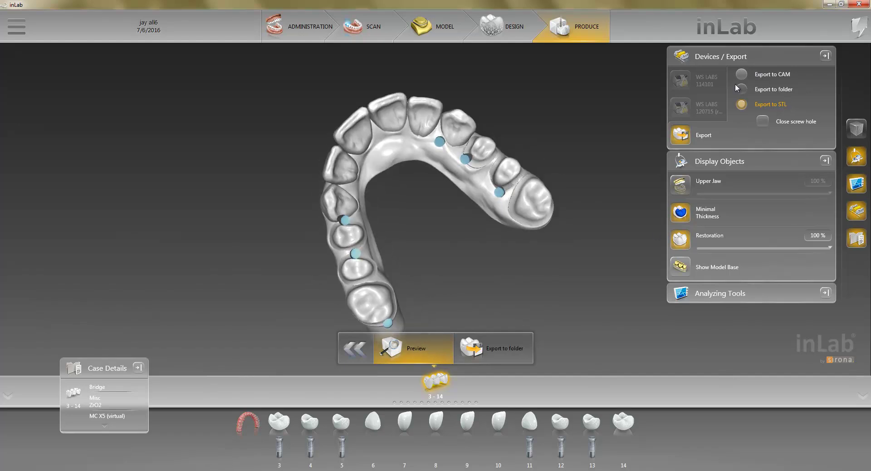
Hide the Minimal Thickness display on bridge 3-14 and inspect the screw holes.
{"action": "left_click_drag", "start_coordinate": [645, 160], "coordinate": [658, 156]}
{"action": "left_click_drag", "start_coordinate": [458, 276], "coordinate": [453, 211]}
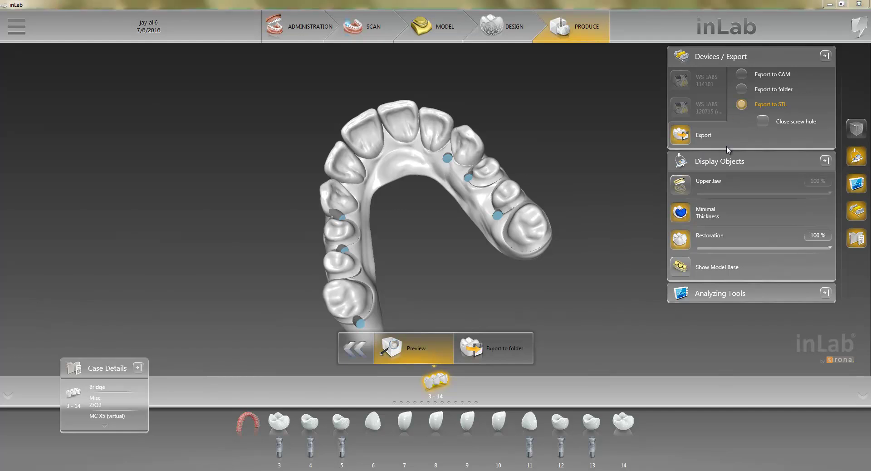
{"action": "left_click_drag", "start_coordinate": [442, 233], "coordinate": [434, 269]}
{"action": "left_click", "coordinate": [694, 210]}
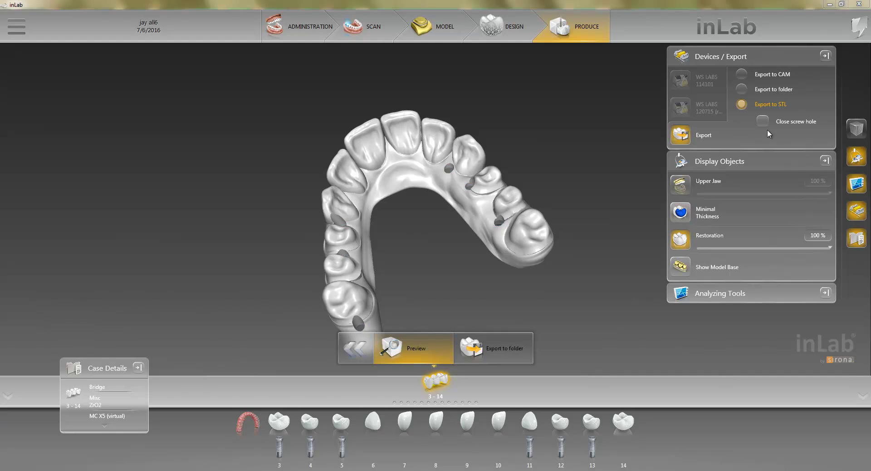
{"action": "left_click_drag", "start_coordinate": [460, 279], "coordinate": [440, 223]}
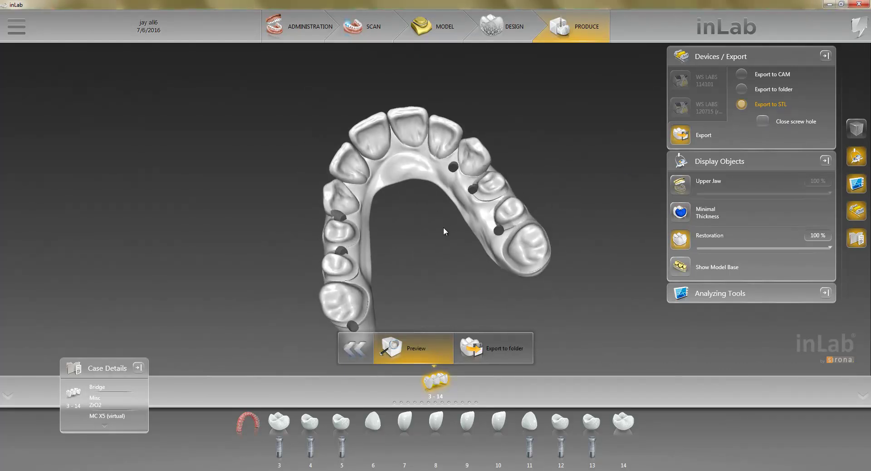
Enable Close screw hole for the STL export of bridge 3-14 and inspect the bridge from several sides.
{"action": "left_click", "coordinate": [763, 122]}
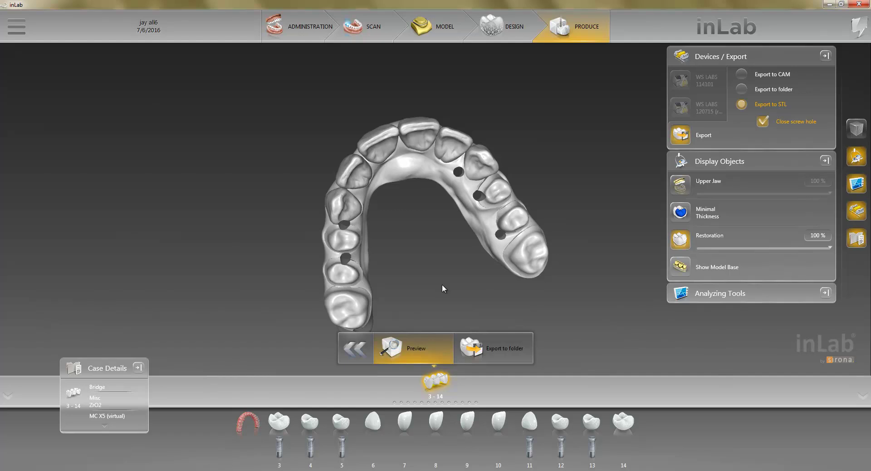
{"action": "left_click_drag", "start_coordinate": [440, 263], "coordinate": [442, 241]}
{"action": "right_click_drag", "start_coordinate": [439, 145], "coordinate": [440, 135]}
{"action": "left_click_drag", "start_coordinate": [440, 133], "coordinate": [418, 252]}
{"action": "left_click_drag", "start_coordinate": [415, 282], "coordinate": [424, 197]}
{"action": "left_click_drag", "start_coordinate": [422, 117], "coordinate": [427, 160]}
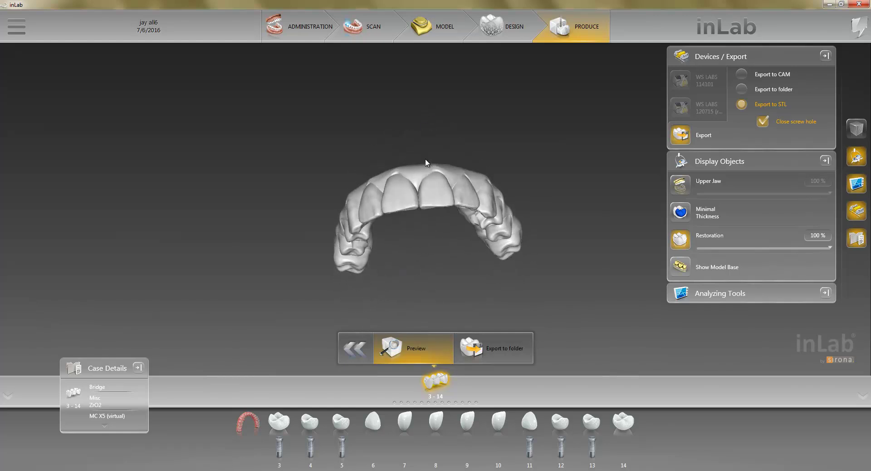
{"action": "left_click_drag", "start_coordinate": [434, 301], "coordinate": [423, 229]}
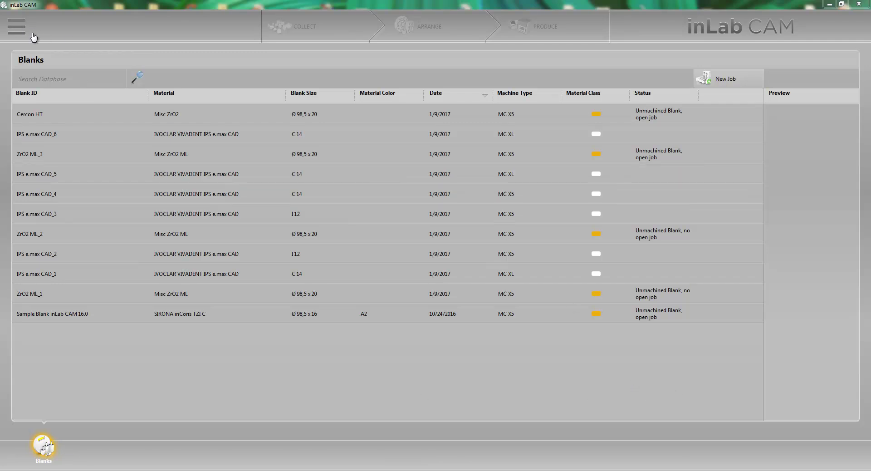
In inLab CAM, create a new job with the default name New Job and the machine type MC XL.
{"action": "left_click", "coordinate": [16, 28]}
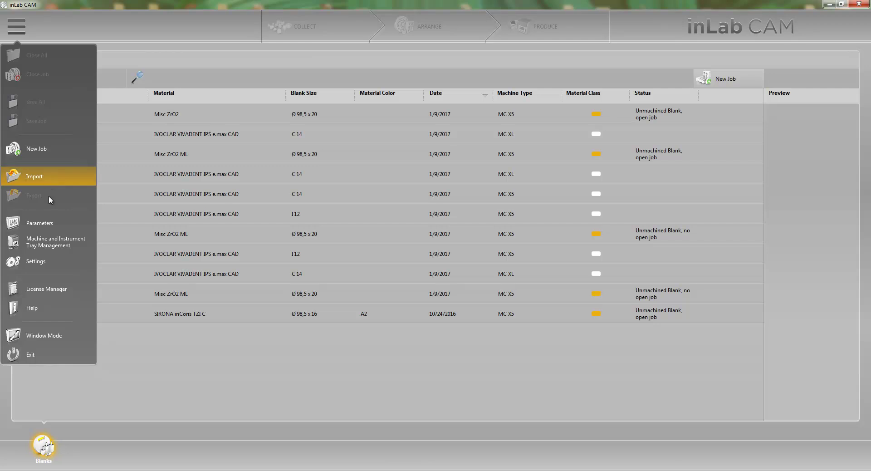
{"action": "left_click", "coordinate": [159, 366]}
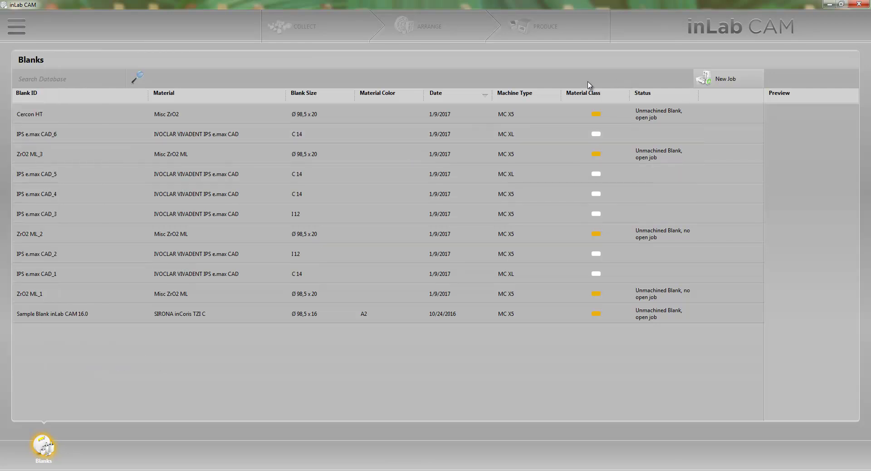
{"action": "left_click", "coordinate": [728, 79]}
{"action": "left_click", "coordinate": [378, 256]}
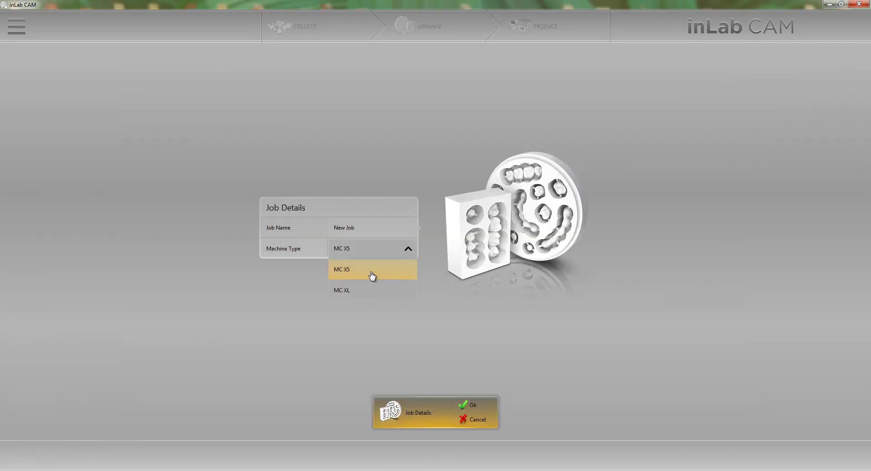
{"action": "left_click", "coordinate": [363, 295]}
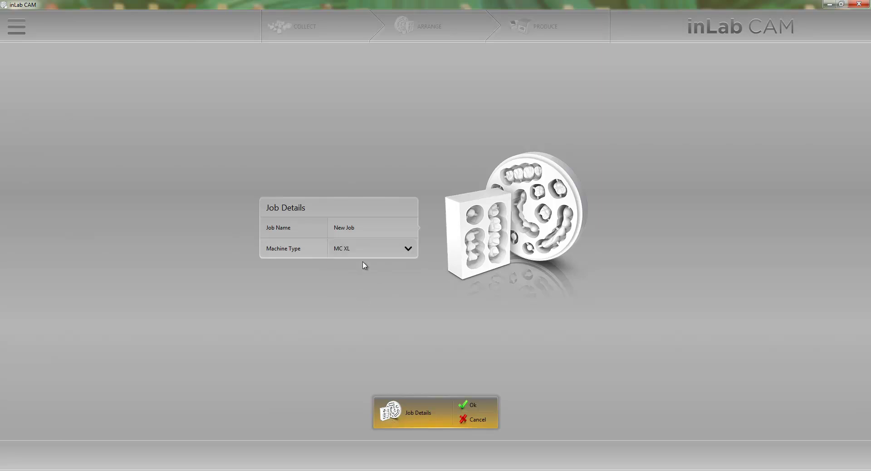
{"action": "left_click", "coordinate": [463, 401]}
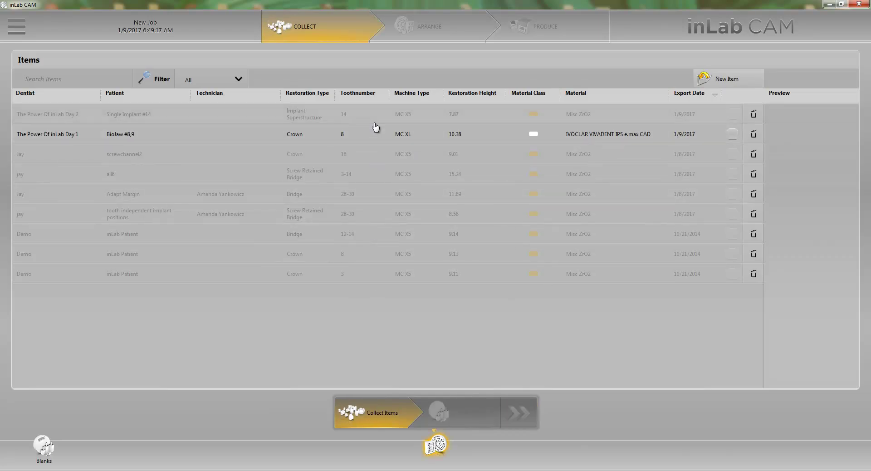
Collect the BioJaw #8,9 crown for tooth 8 into the job and go to the blank selection.
{"action": "left_click", "coordinate": [375, 138]}
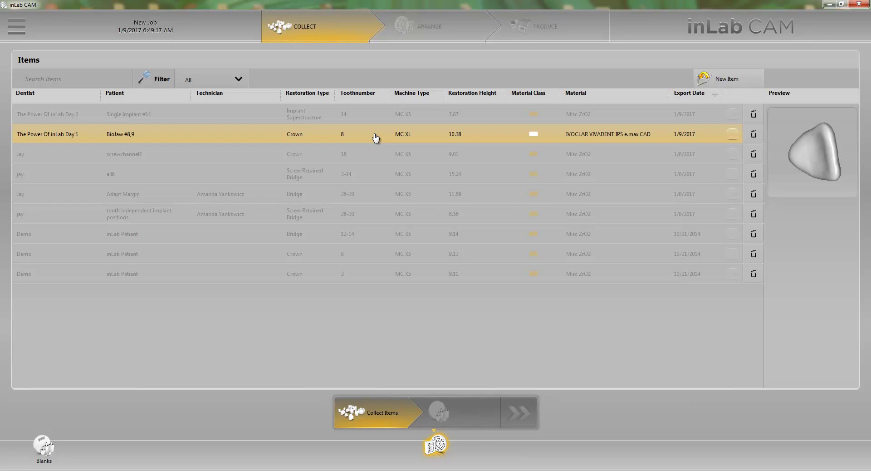
{"action": "left_click", "coordinate": [733, 134]}
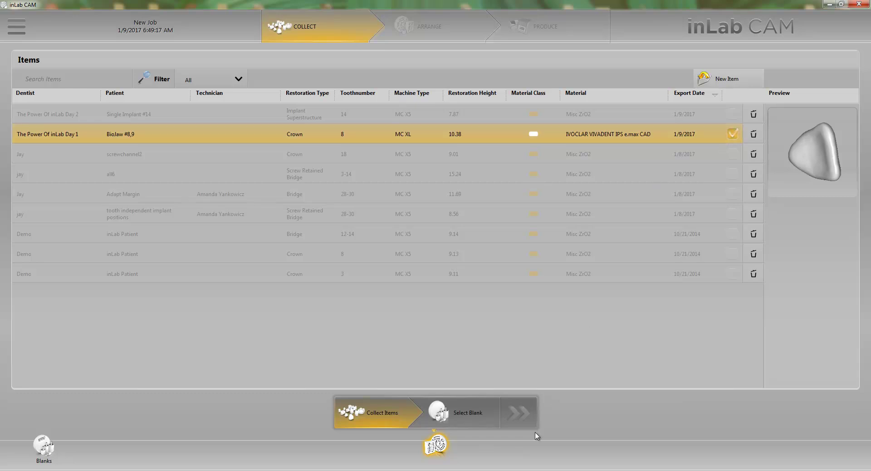
{"action": "left_click", "coordinate": [457, 416]}
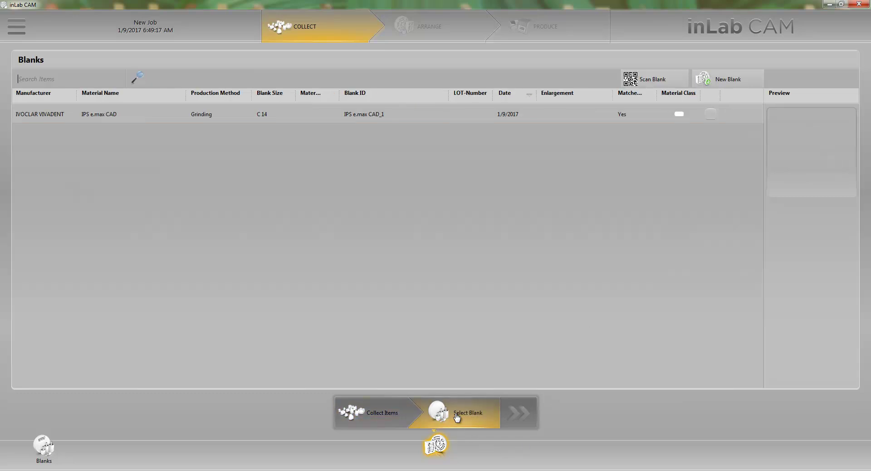
Add a new IVOCLAR VIVADENT IPS e.max CAD blank in size C 14 to the job.
{"action": "left_click", "coordinate": [722, 86]}
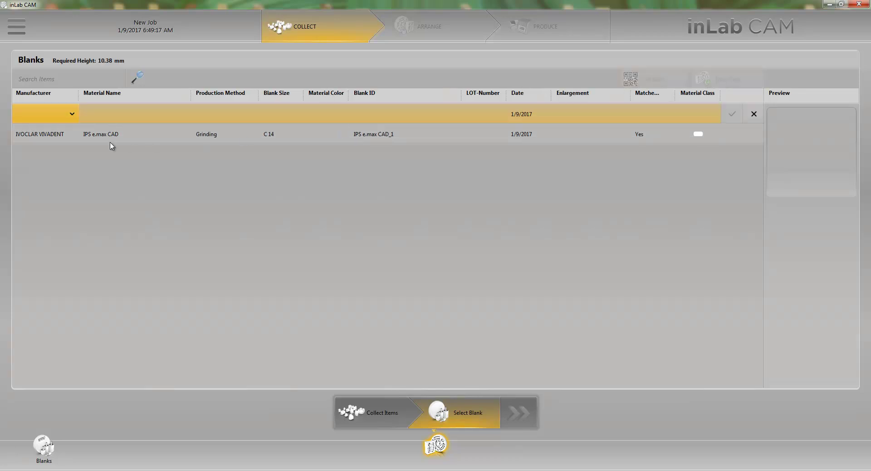
{"action": "left_click", "coordinate": [69, 117]}
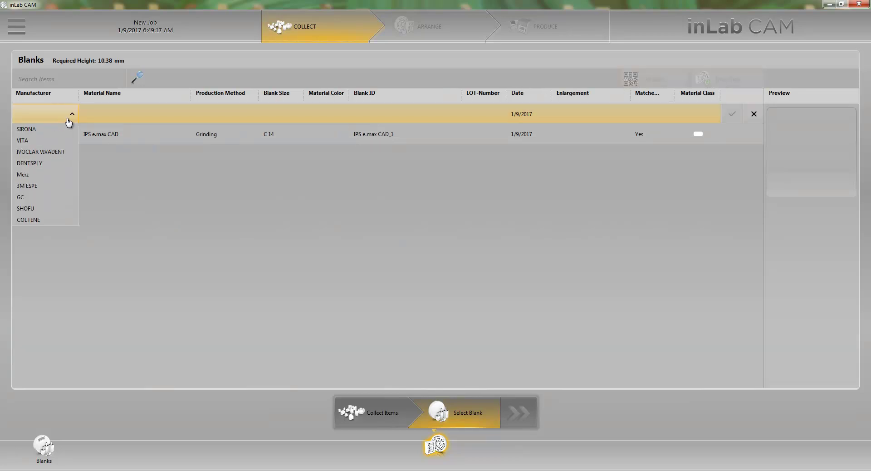
{"action": "left_click", "coordinate": [56, 152]}
{"action": "left_click", "coordinate": [120, 116]}
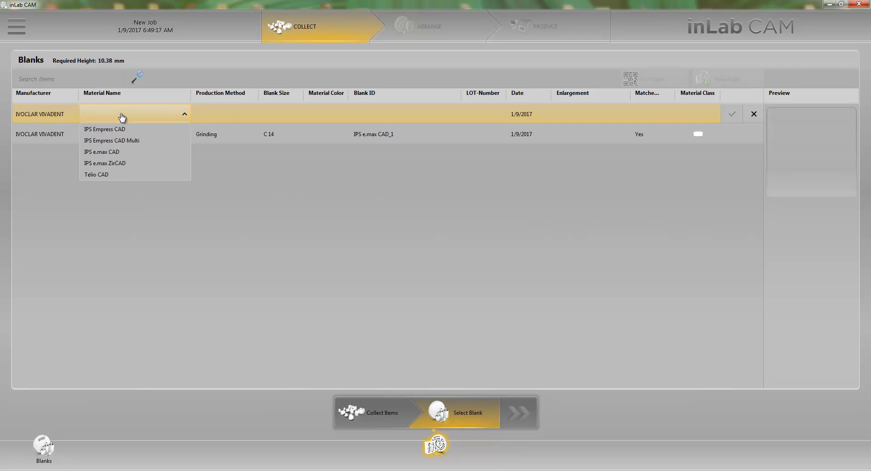
{"action": "left_click", "coordinate": [121, 155]}
{"action": "left_click", "coordinate": [274, 118]}
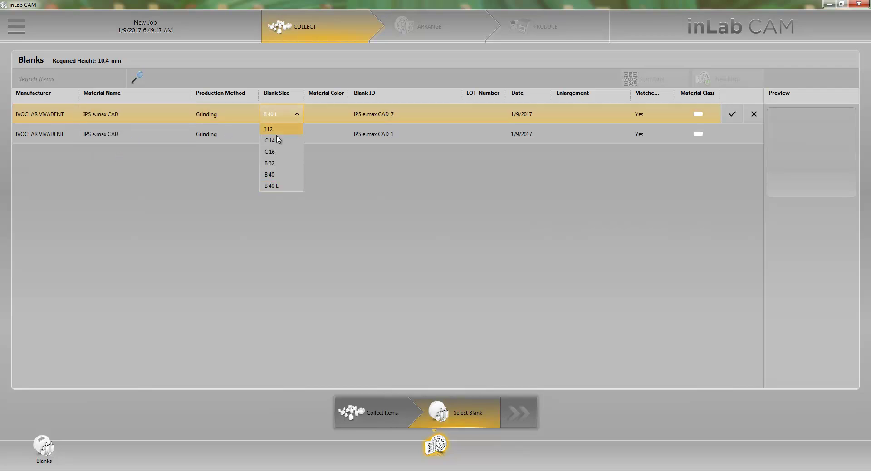
{"action": "left_click", "coordinate": [273, 141]}
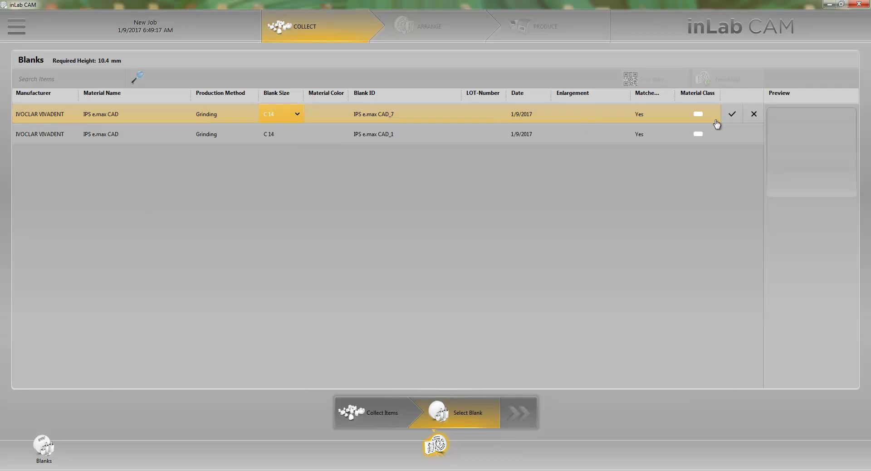
{"action": "left_click", "coordinate": [733, 116]}
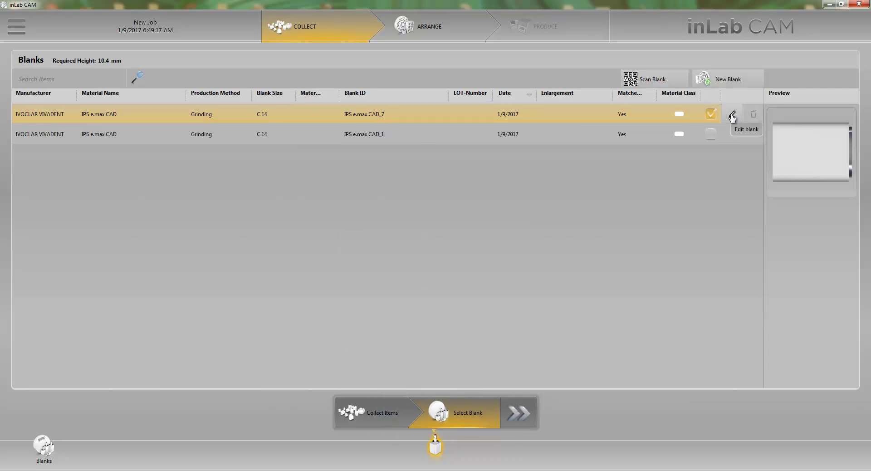
Proceed to arranging the job elements and shift crown 8 slightly with the Vertical Position tool.
{"action": "left_click", "coordinate": [512, 423]}
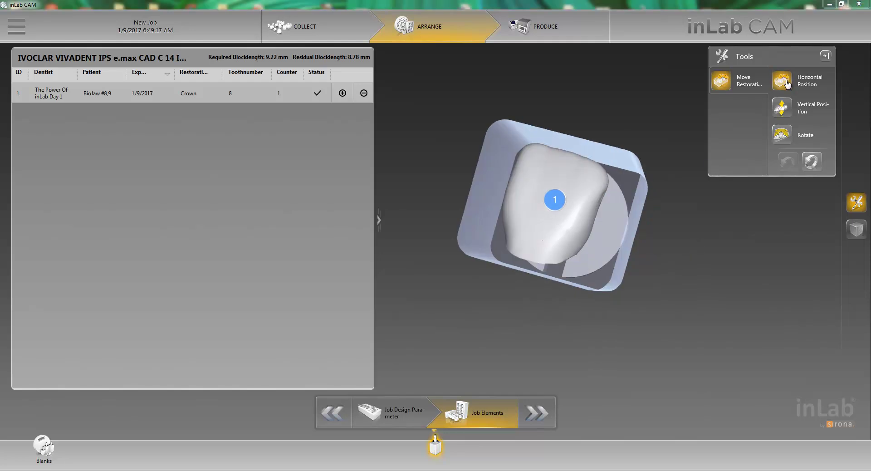
{"action": "left_click", "coordinate": [786, 109]}
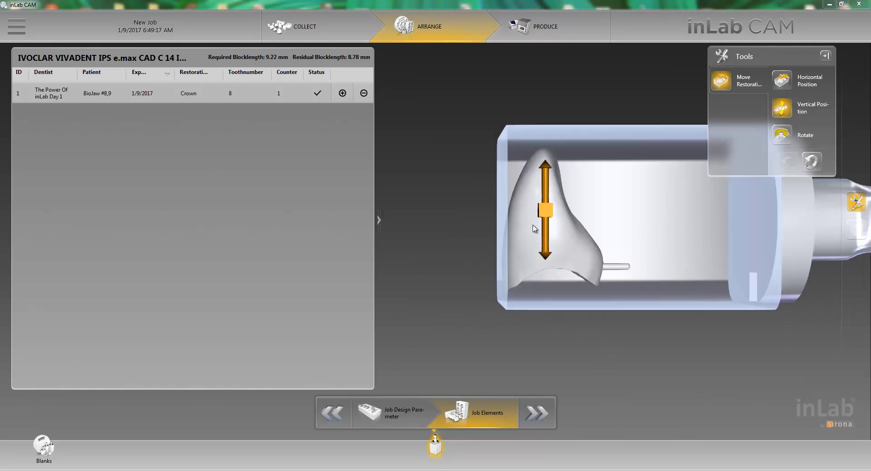
{"action": "mouse_move", "coordinate": [539, 226]}
{"action": "left_mouse_down"}
{"action": "mouse_move", "coordinate": [547, 192]}
{"action": "mouse_move", "coordinate": [551, 213]}
{"action": "left_mouse_up"}
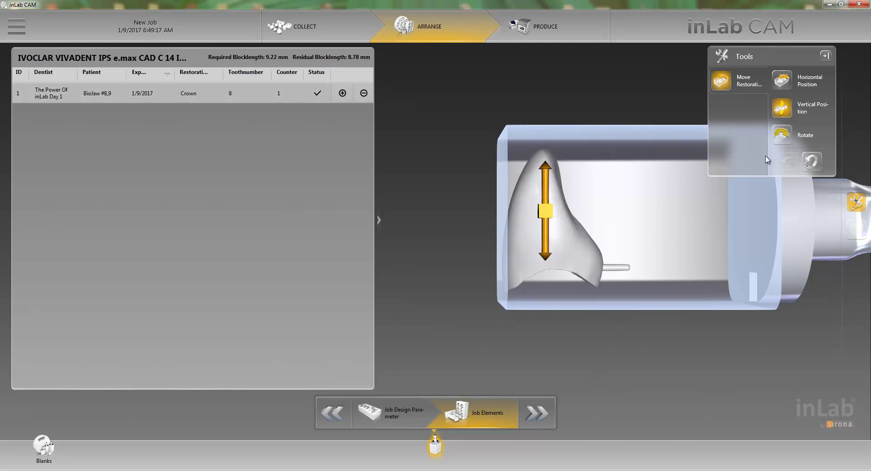
Activate the Rotate tool on crown 8 and inspect its placement and sprue in the block from several sides.
{"action": "left_click", "coordinate": [782, 134]}
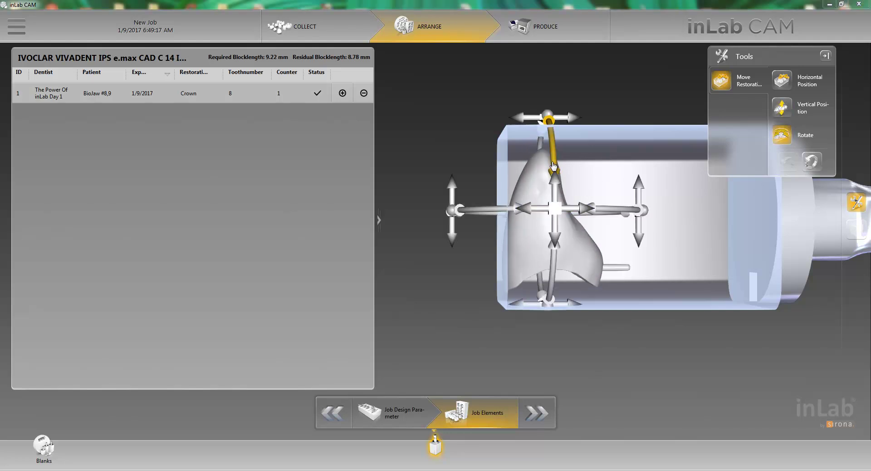
{"action": "left_click_drag", "start_coordinate": [454, 148], "coordinate": [612, 168]}
{"action": "mouse_move", "coordinate": [672, 179]}
{"action": "left_mouse_down"}
{"action": "mouse_move", "coordinate": [659, 150]}
{"action": "mouse_move", "coordinate": [679, 220]}
{"action": "mouse_move", "coordinate": [669, 181]}
{"action": "left_mouse_up"}
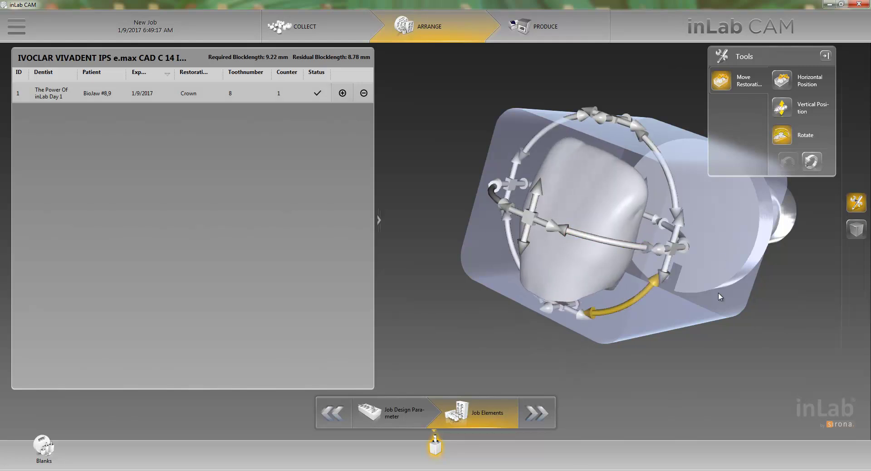
{"action": "scroll", "coordinate": [725, 290], "scroll_direction": "down", "scroll_amount": 2}
{"action": "left_click_drag", "start_coordinate": [766, 255], "coordinate": [697, 245]}
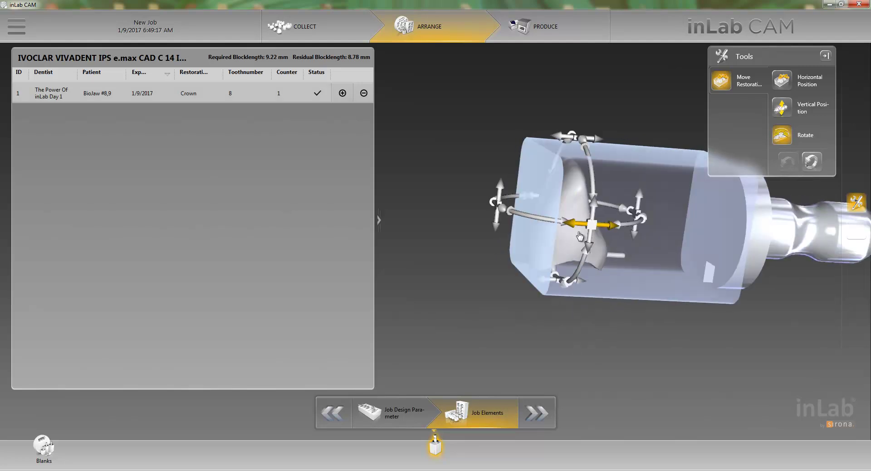
{"action": "right_click_drag", "start_coordinate": [654, 289], "coordinate": [597, 281]}
{"action": "left_click_drag", "start_coordinate": [513, 99], "coordinate": [454, 100]}
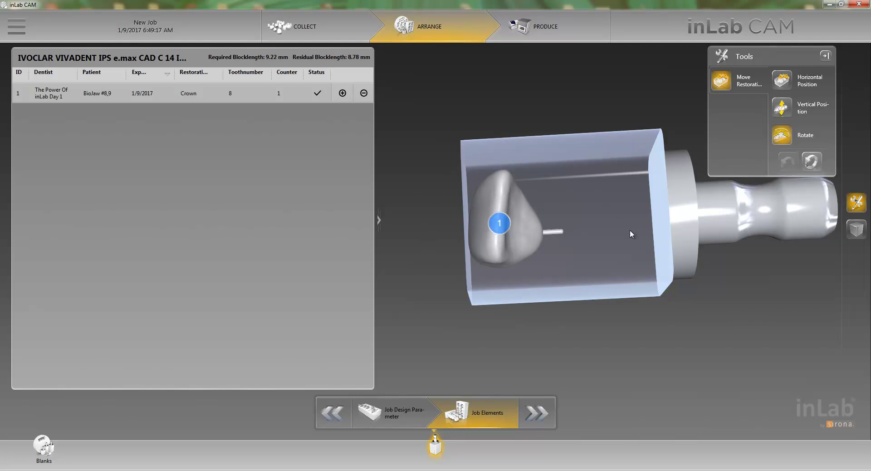
Add a second copy of crown 8 to the C 14 block.
{"action": "left_click", "coordinate": [342, 93]}
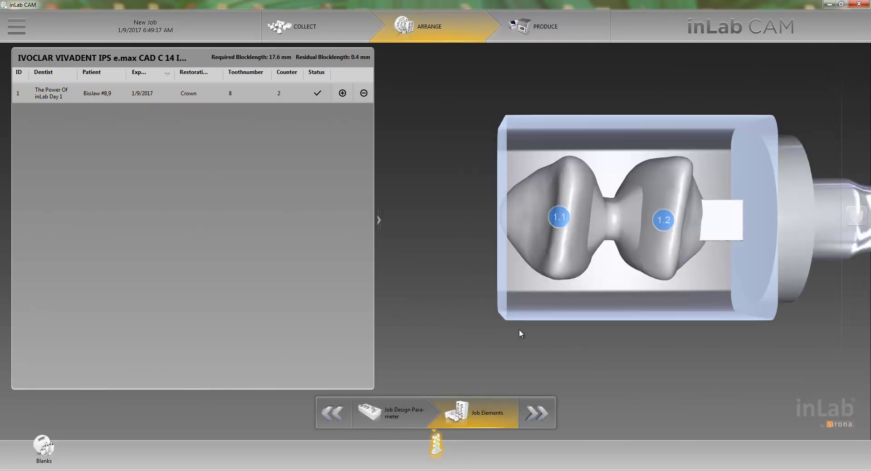
Remove the second copy of crown 8 from the C 14 block and proceed to the production preview.
{"action": "left_click_drag", "start_coordinate": [582, 315], "coordinate": [596, 356]}
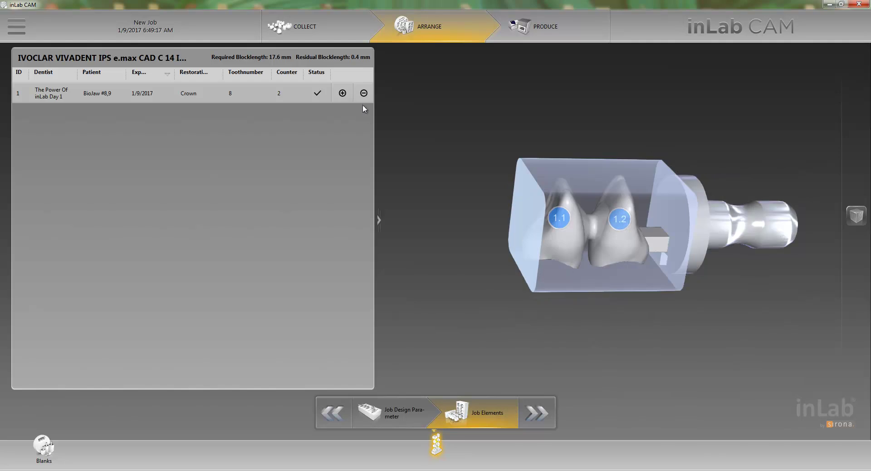
{"action": "left_click", "coordinate": [363, 93]}
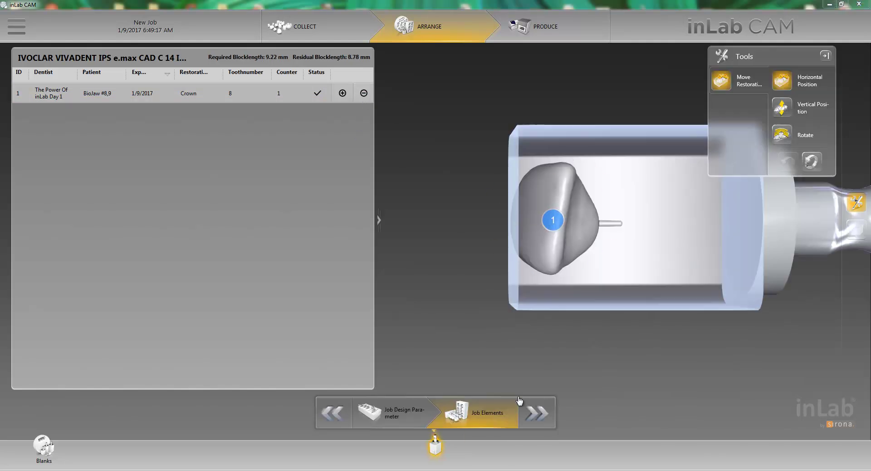
{"action": "left_click", "coordinate": [535, 412]}
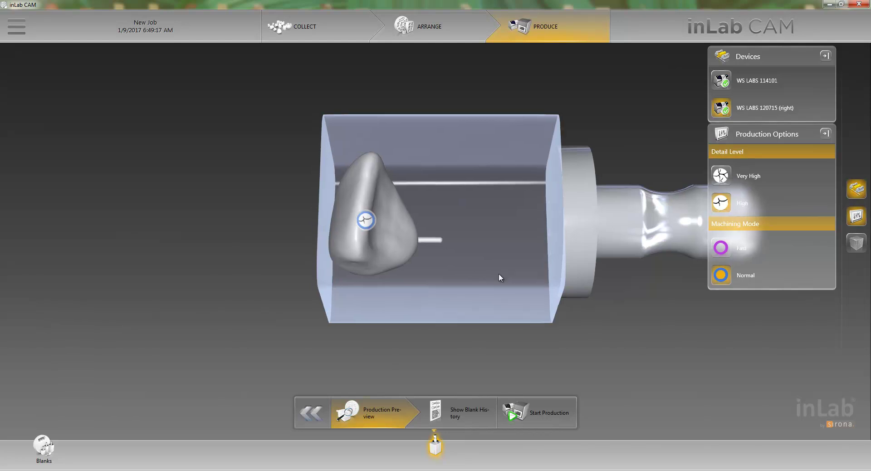
Set the production detail level of crown 8 to Very High and inspect the crown and sprue in the block.
{"action": "left_click_drag", "start_coordinate": [424, 317], "coordinate": [439, 269]}
{"action": "left_click_drag", "start_coordinate": [543, 258], "coordinate": [537, 208]}
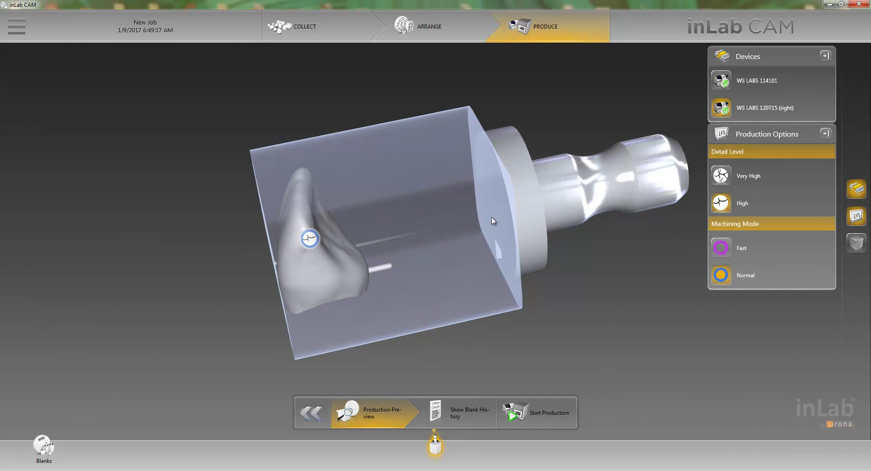
{"action": "left_click", "coordinate": [721, 178]}
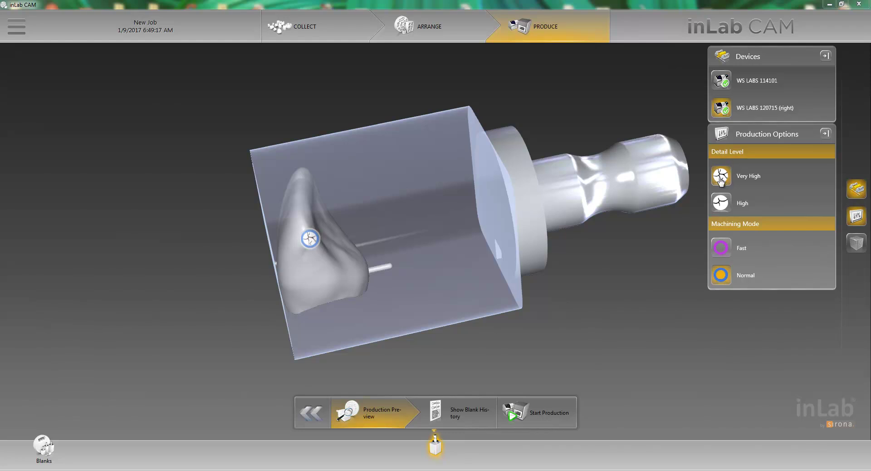
{"action": "left_click_drag", "start_coordinate": [544, 344], "coordinate": [547, 329]}
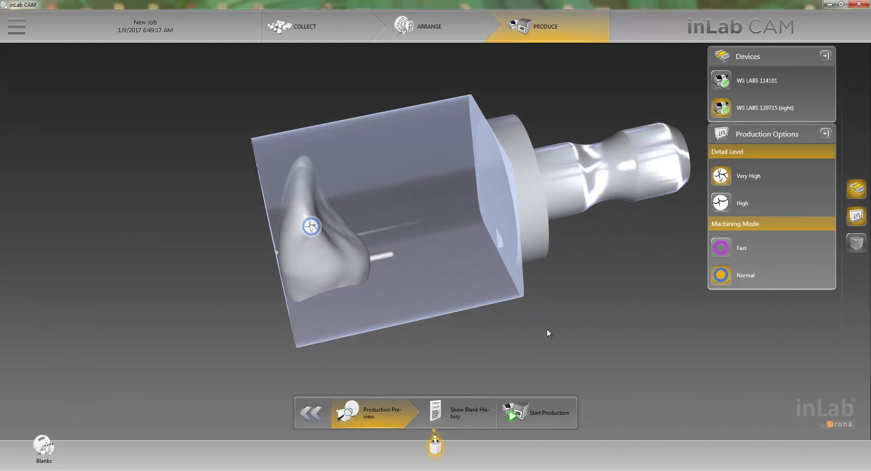
{"action": "left_click_drag", "start_coordinate": [384, 347], "coordinate": [401, 307]}
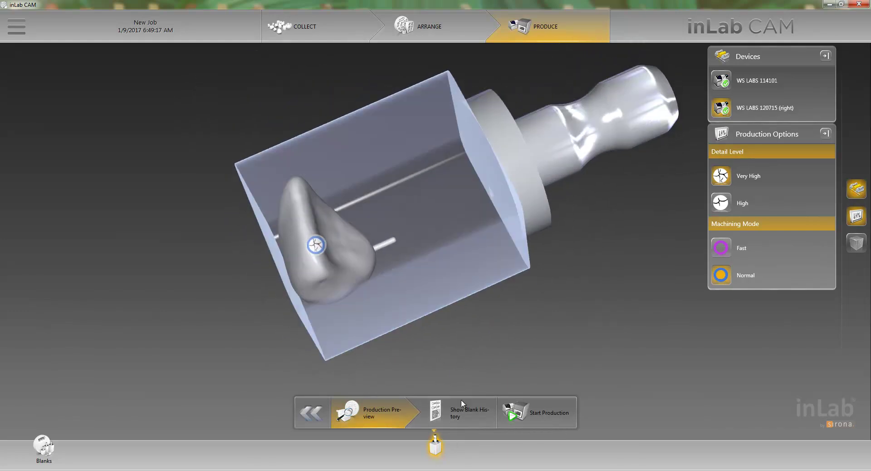
Leave the production preview for the blanks overview and create a new job with machine type MC X5.
{"action": "left_click", "coordinate": [464, 415]}
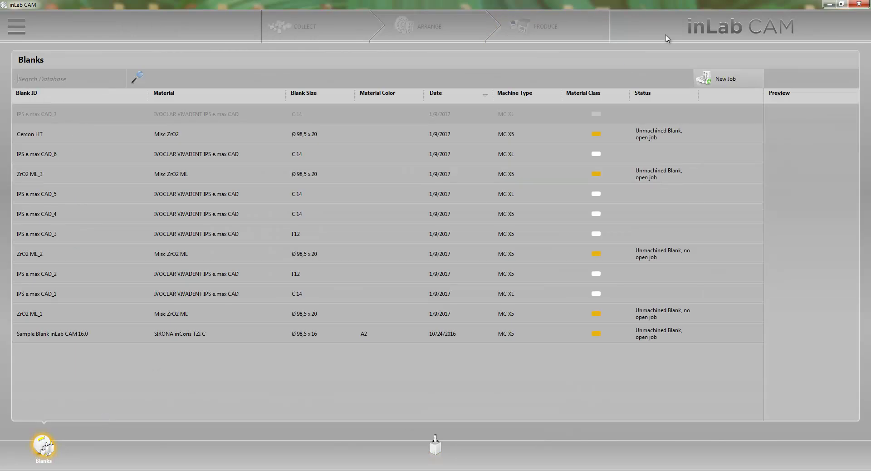
{"action": "left_click", "coordinate": [726, 81]}
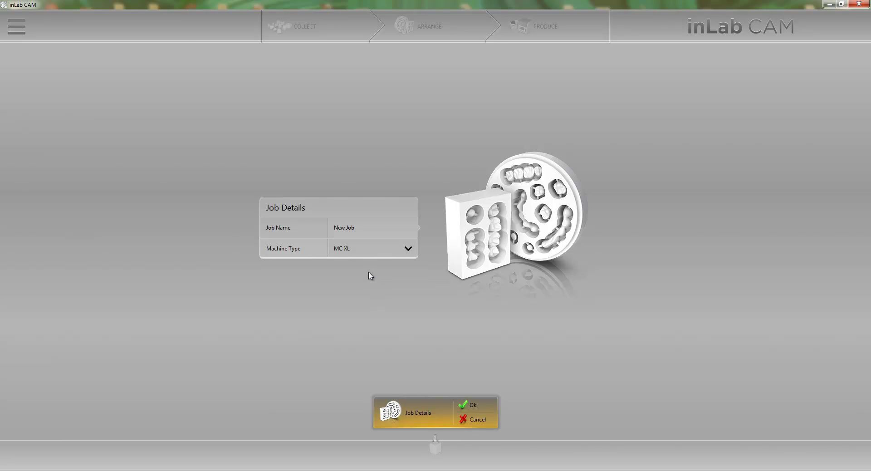
{"action": "left_click", "coordinate": [345, 268]}
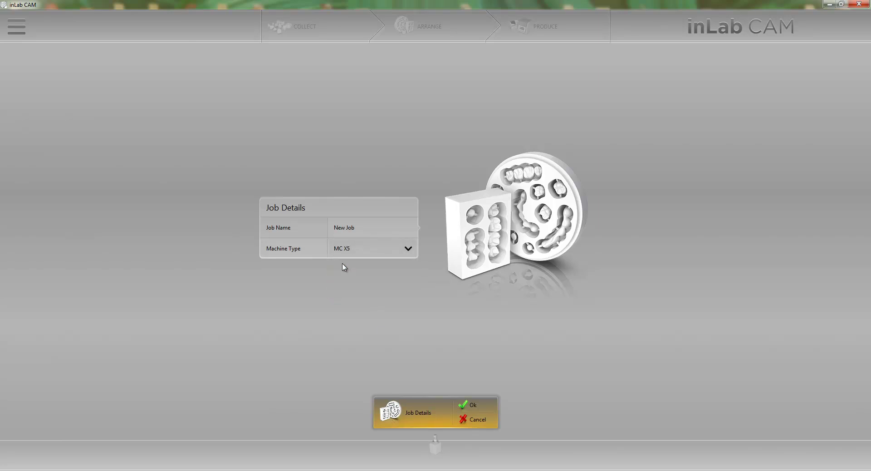
{"action": "left_click", "coordinate": [466, 391]}
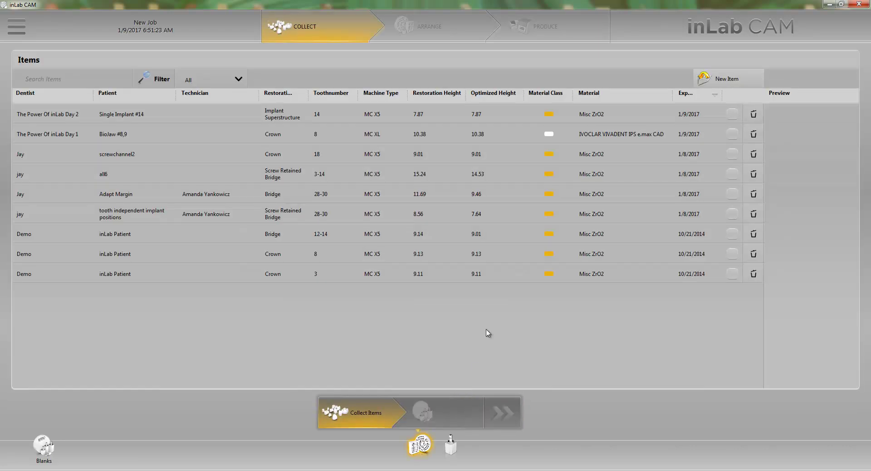
Collect the BioJaw #8,9 crown for tooth 8 into the job and proceed to blank selection.
{"action": "left_click", "coordinate": [522, 136]}
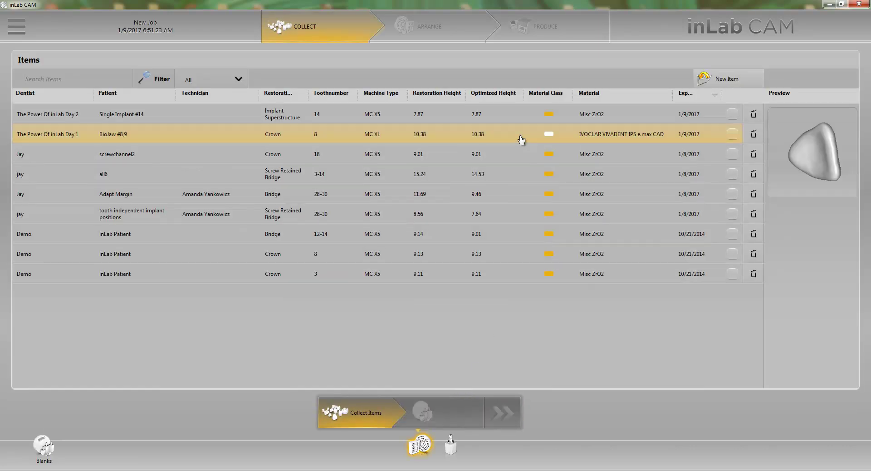
{"action": "left_click", "coordinate": [733, 136]}
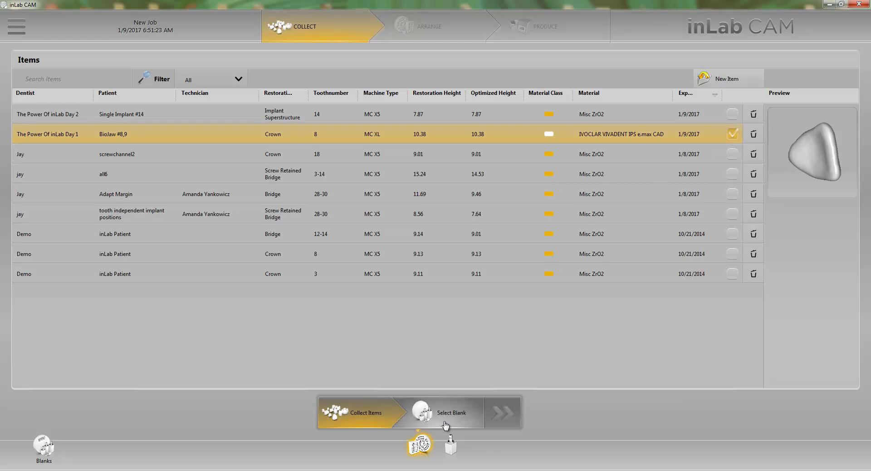
{"action": "left_click", "coordinate": [469, 267]}
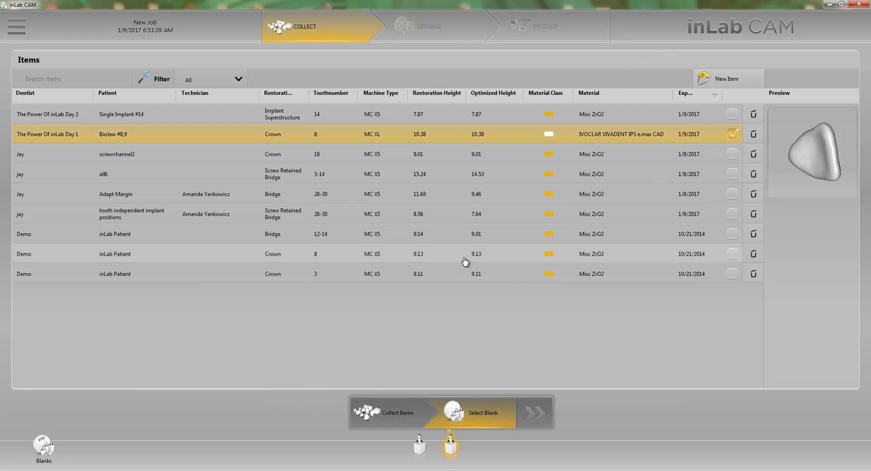
{"action": "left_click", "coordinate": [505, 413]}
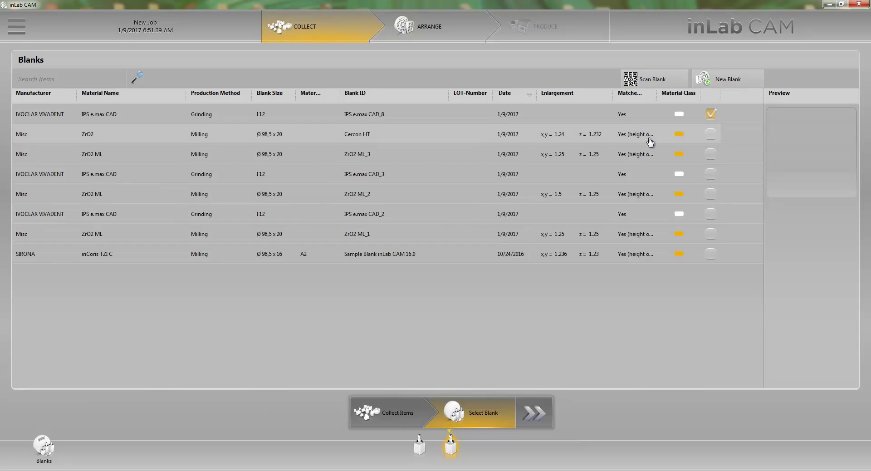
Add a new IVOCLAR VIVADENT IPS e.max CAD blank in size C 14 for the MC X5 job.
{"action": "left_click", "coordinate": [721, 85]}
{"action": "left_click", "coordinate": [53, 122]}
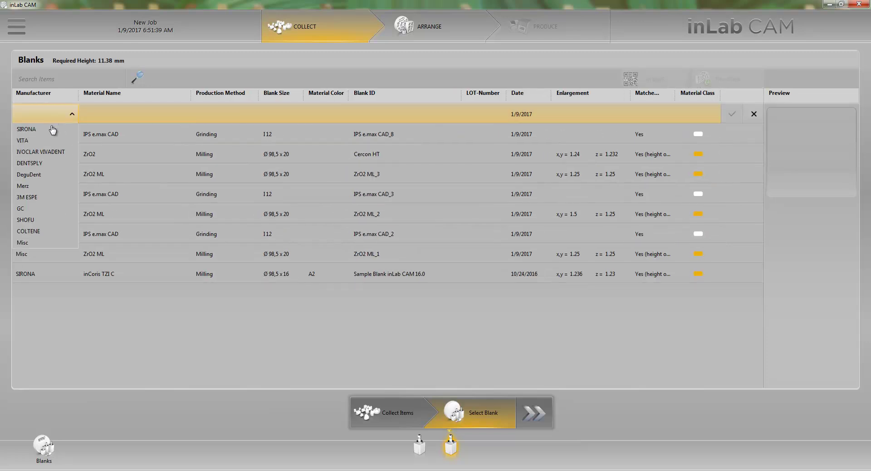
{"action": "left_click", "coordinate": [49, 153]}
{"action": "left_click", "coordinate": [109, 112]}
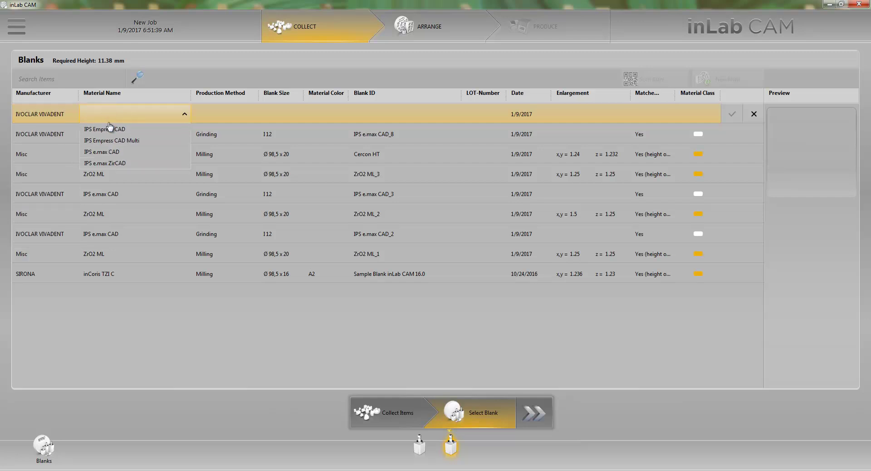
{"action": "left_click", "coordinate": [112, 150]}
{"action": "left_click", "coordinate": [275, 115]}
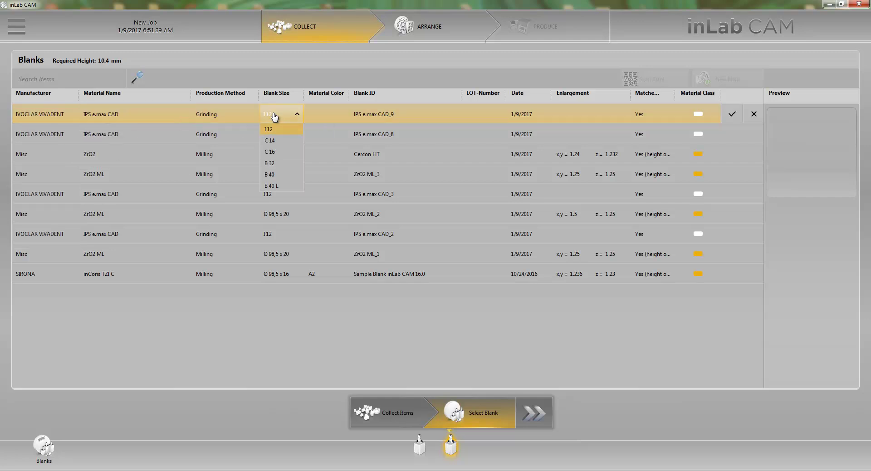
{"action": "left_click", "coordinate": [274, 142]}
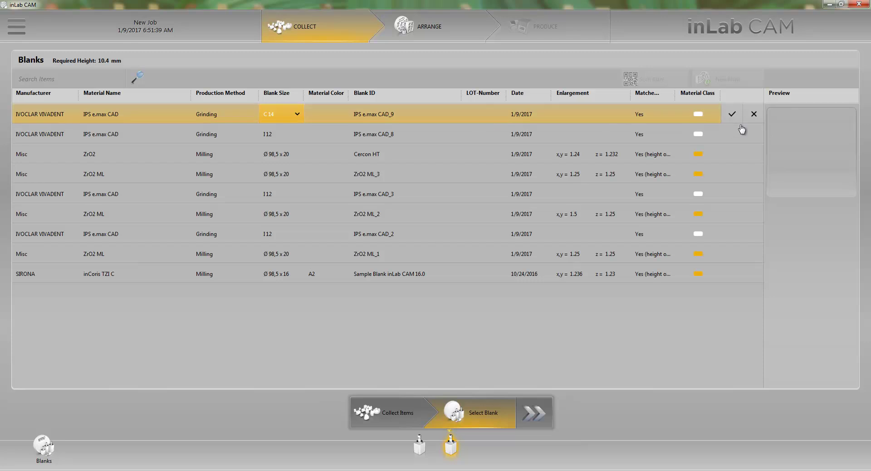
{"action": "left_click", "coordinate": [730, 114]}
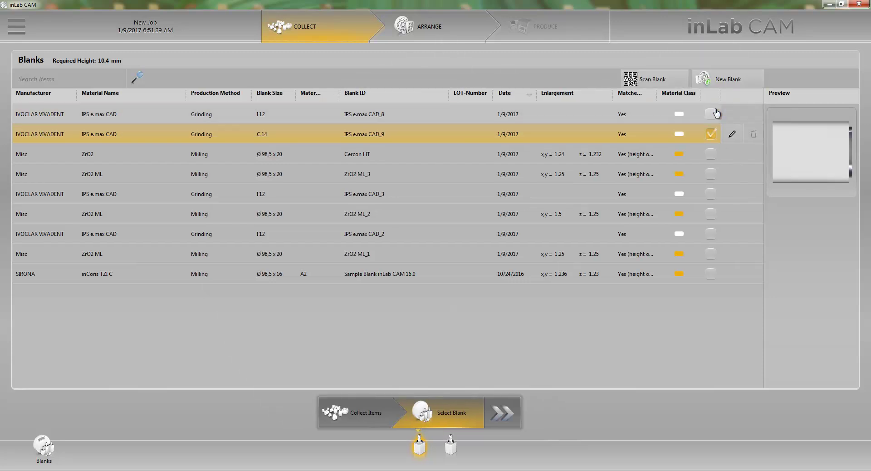
Proceed to restoration positioning, then shift and slightly turn crown 8 within the outer end of the block using the Horizontal Position tool.
{"action": "left_click", "coordinate": [492, 408]}
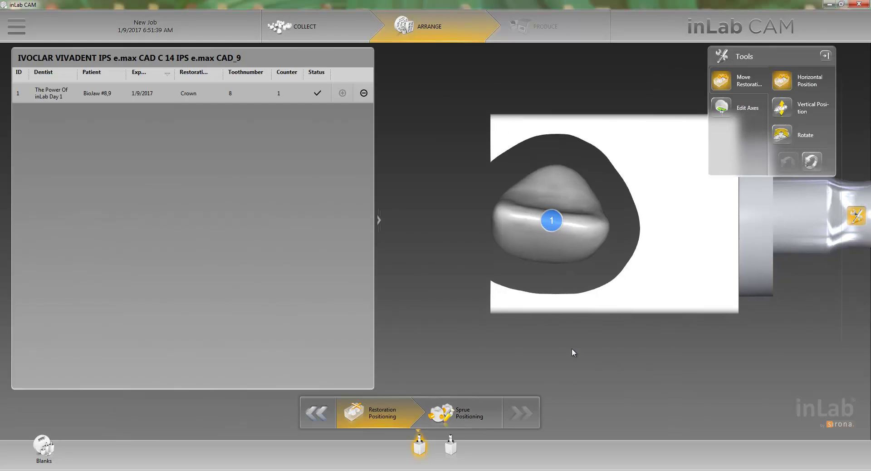
{"action": "left_click", "coordinate": [521, 197]}
{"action": "mouse_move", "coordinate": [562, 247]}
{"action": "left_mouse_down"}
{"action": "mouse_move", "coordinate": [527, 271]}
{"action": "mouse_move", "coordinate": [546, 246]}
{"action": "left_mouse_up"}
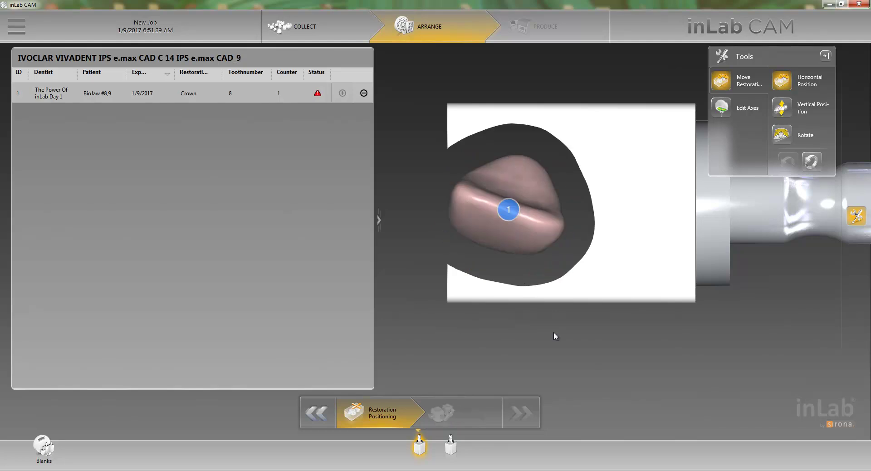
{"action": "left_click", "coordinate": [509, 210]}
{"action": "left_click_drag", "start_coordinate": [539, 214], "coordinate": [511, 219]}
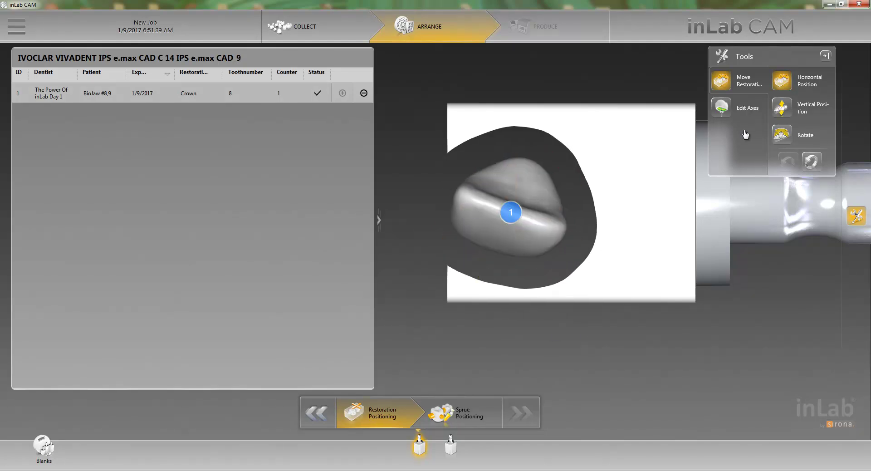
Try the Vertical Position and Rotate tools on crown 8 and view its placement in the block.
{"action": "left_click", "coordinate": [801, 108]}
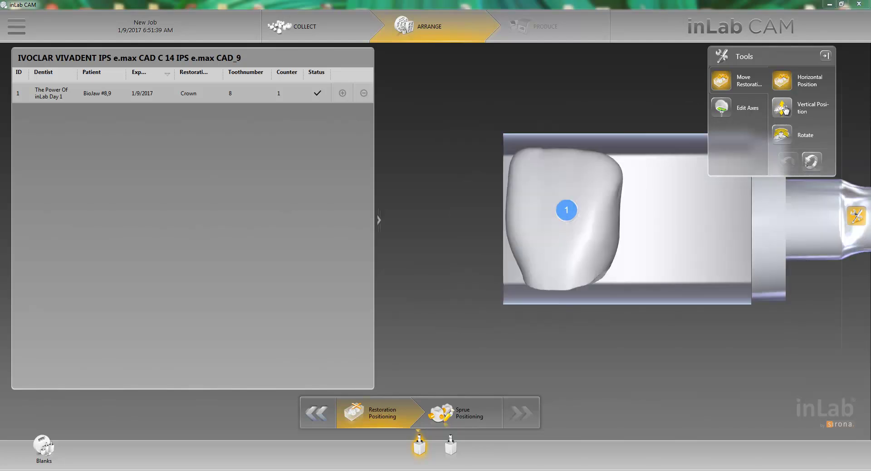
{"action": "left_click", "coordinate": [785, 114]}
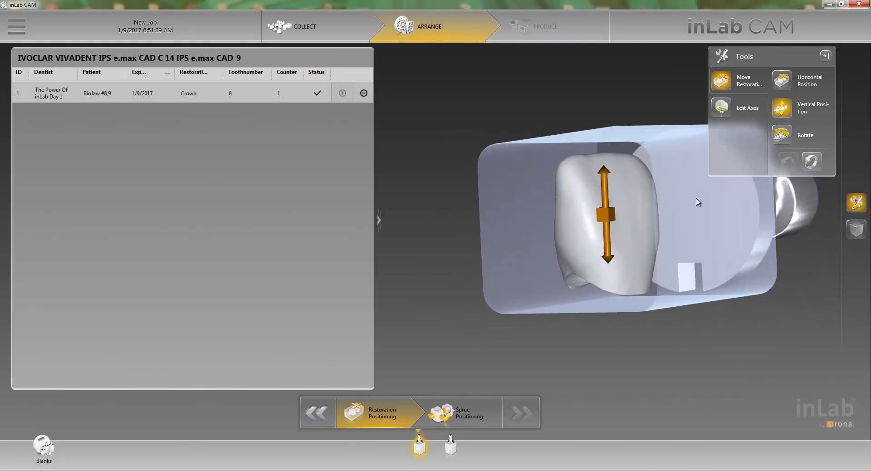
{"action": "left_click", "coordinate": [783, 135]}
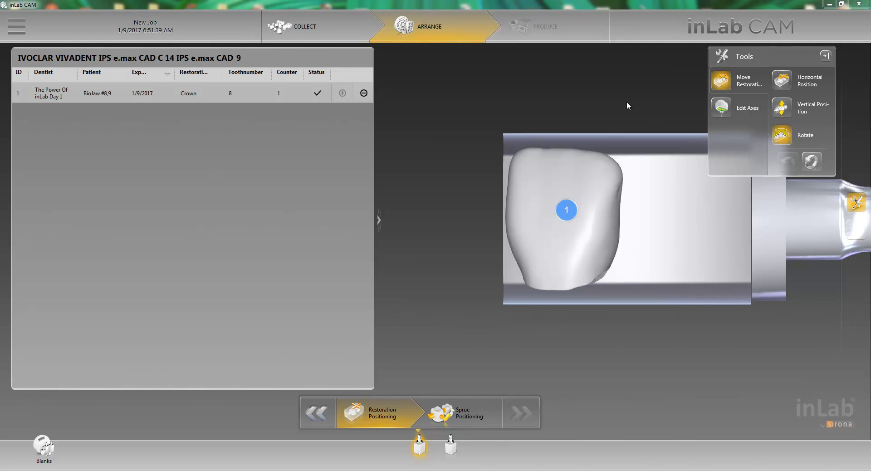
{"action": "left_click_drag", "start_coordinate": [597, 84], "coordinate": [595, 94]}
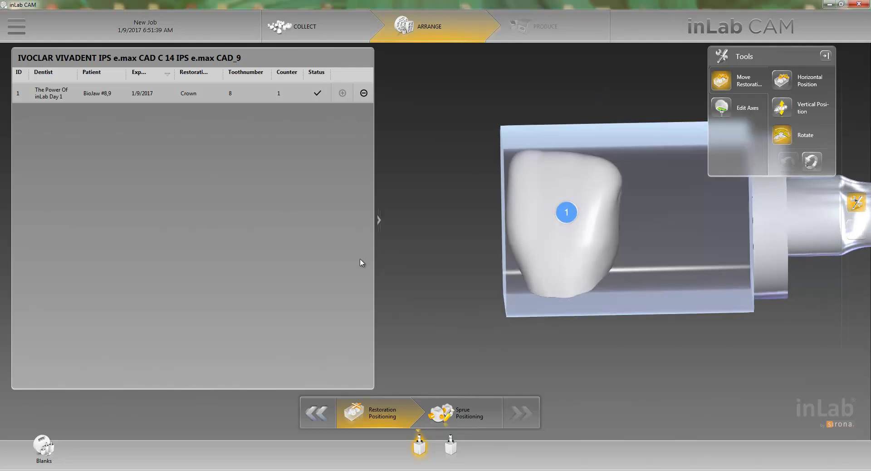
Proceed to sprue positioning, check the sprue on crown 8, and continue to the production preview.
{"action": "left_click", "coordinate": [459, 415]}
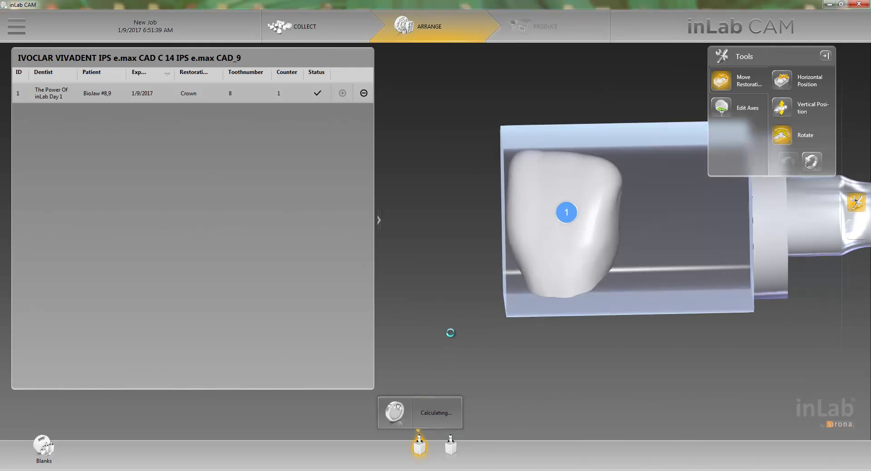
{"action": "left_click_drag", "start_coordinate": [451, 137], "coordinate": [453, 110]}
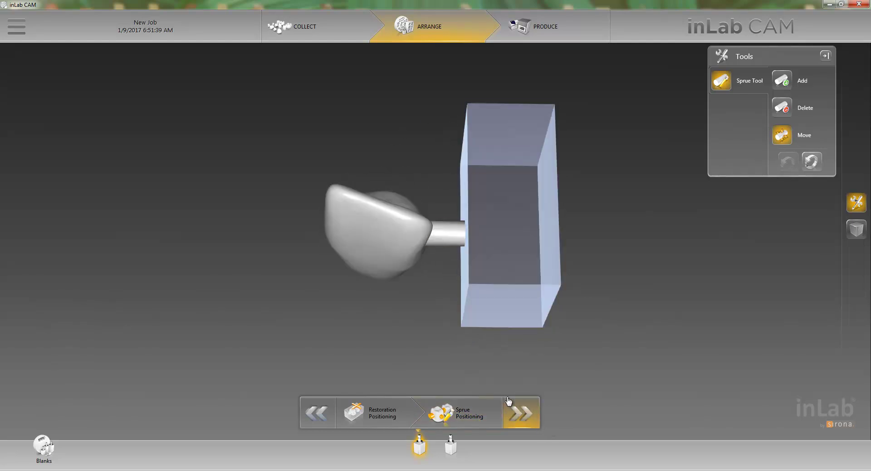
{"action": "left_click", "coordinate": [521, 413]}
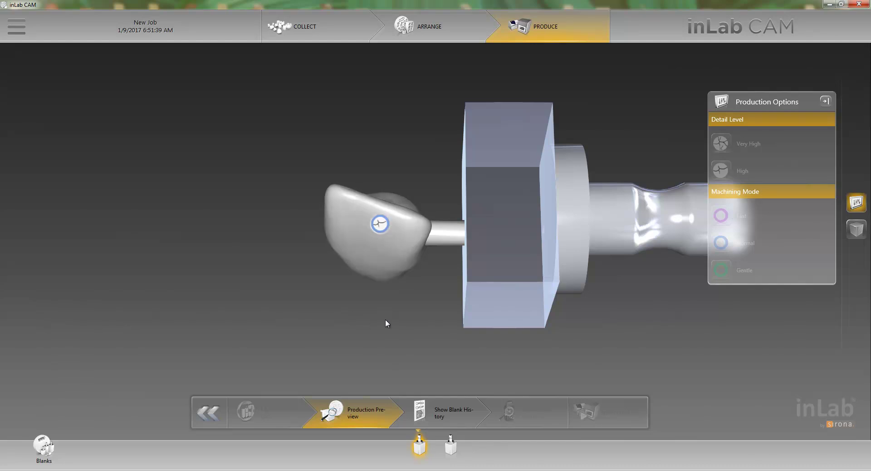
Examine crown 8, its single sprue and the remaining block material in the MC X5 production preview.
{"action": "right_click_drag", "start_coordinate": [467, 355], "coordinate": [442, 350]}
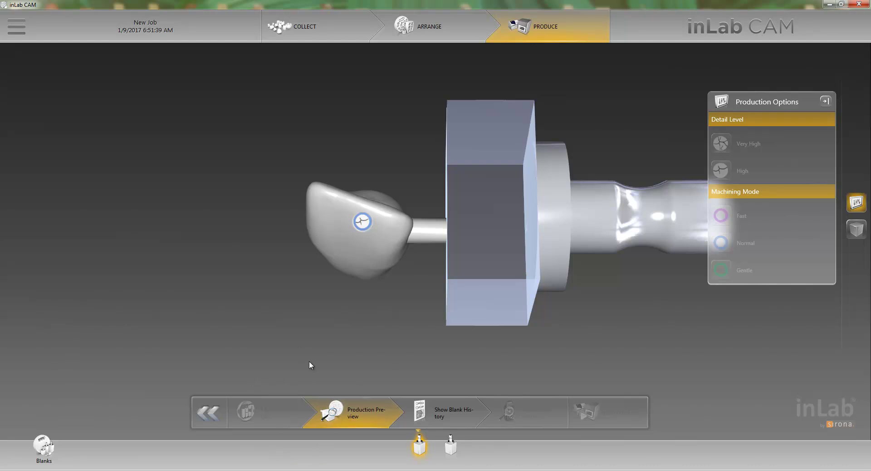
{"action": "right_click_drag", "start_coordinate": [374, 356], "coordinate": [372, 353]}
{"action": "scroll", "coordinate": [372, 353], "scroll_direction": "down", "scroll_amount": 1}
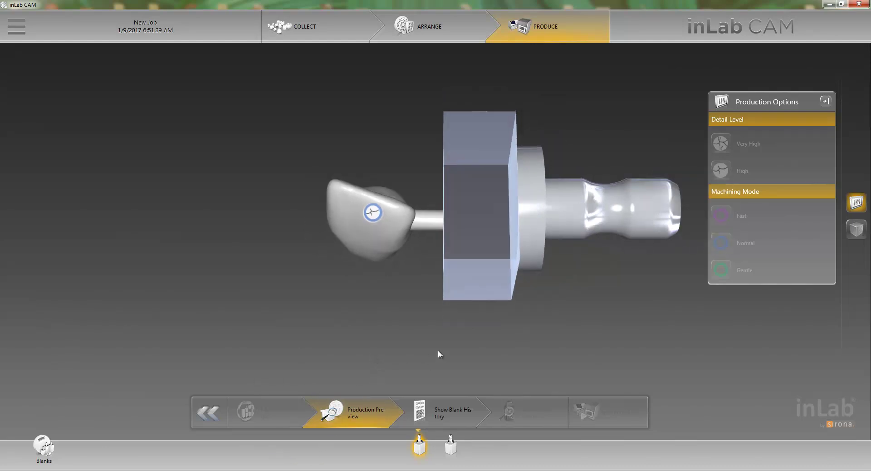
{"action": "right_click_drag", "start_coordinate": [437, 351], "coordinate": [443, 354]}
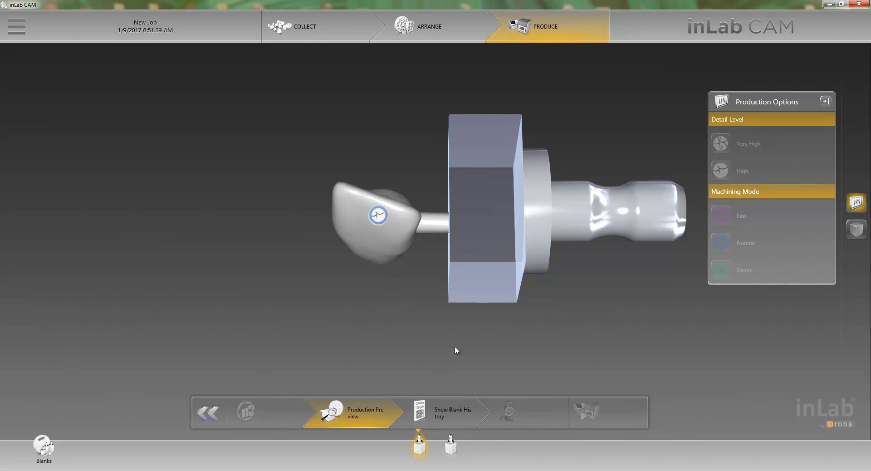
{"action": "right_click_drag", "start_coordinate": [456, 347], "coordinate": [456, 349]}
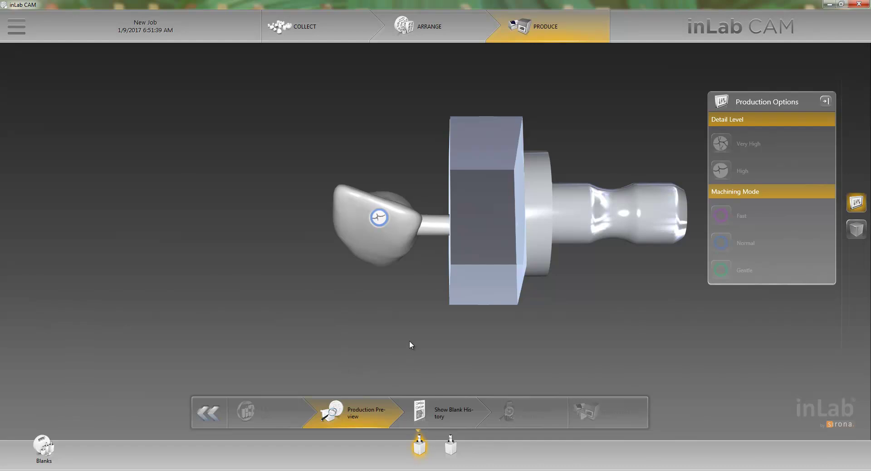
{"action": "right_click_drag", "start_coordinate": [408, 352], "coordinate": [429, 340]}
{"action": "right_click_drag", "start_coordinate": [485, 320], "coordinate": [469, 341]}
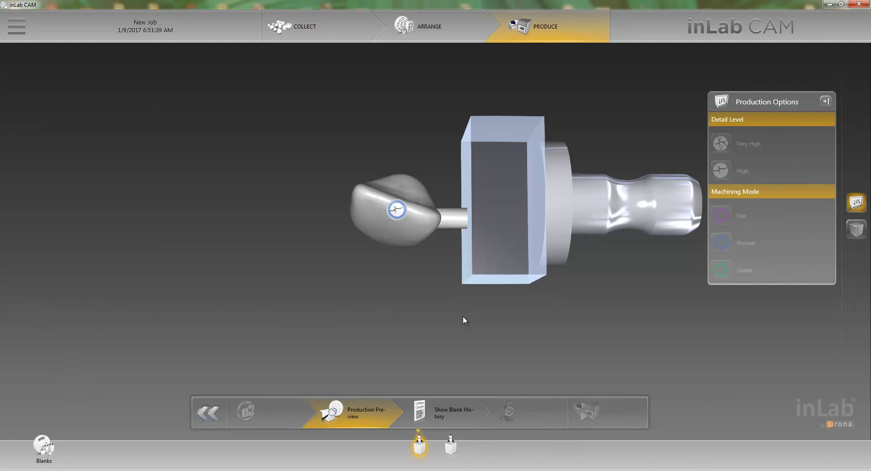
Finish viewing the crown 8 preview, return to the blanks overview and start a new job.
{"action": "middle_click_drag", "start_coordinate": [463, 317], "coordinate": [451, 345]}
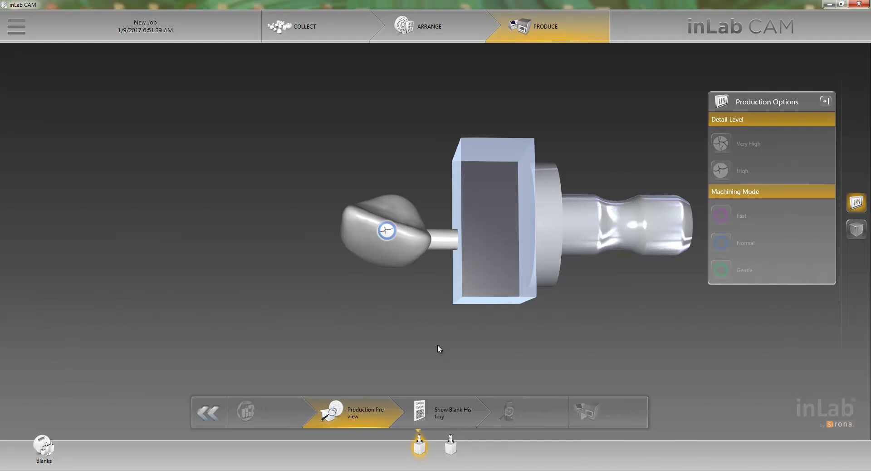
{"action": "left_click_drag", "start_coordinate": [458, 330], "coordinate": [457, 244]}
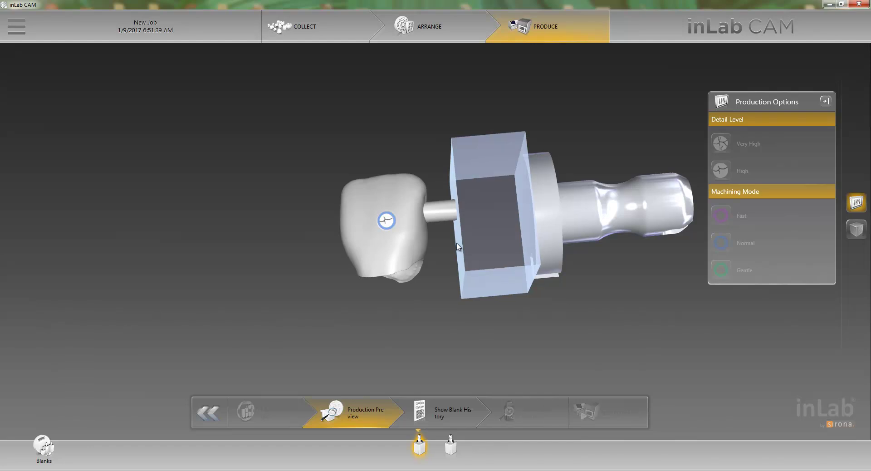
{"action": "left_click", "coordinate": [42, 450]}
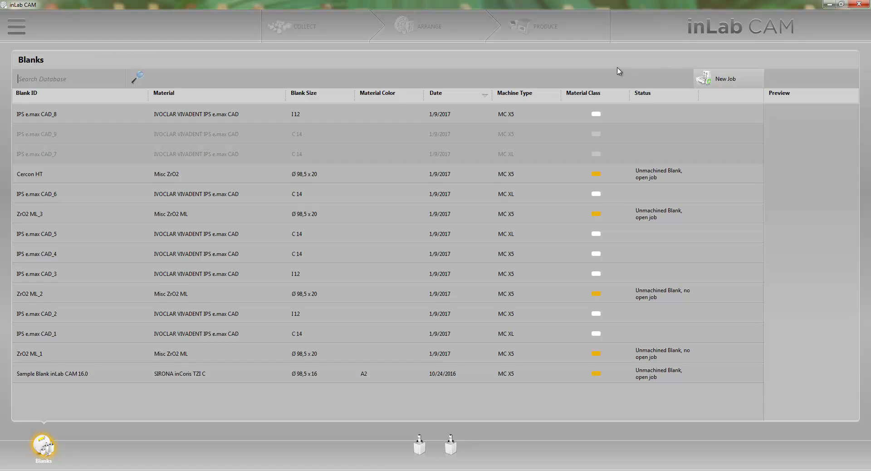
{"action": "left_click", "coordinate": [721, 80]}
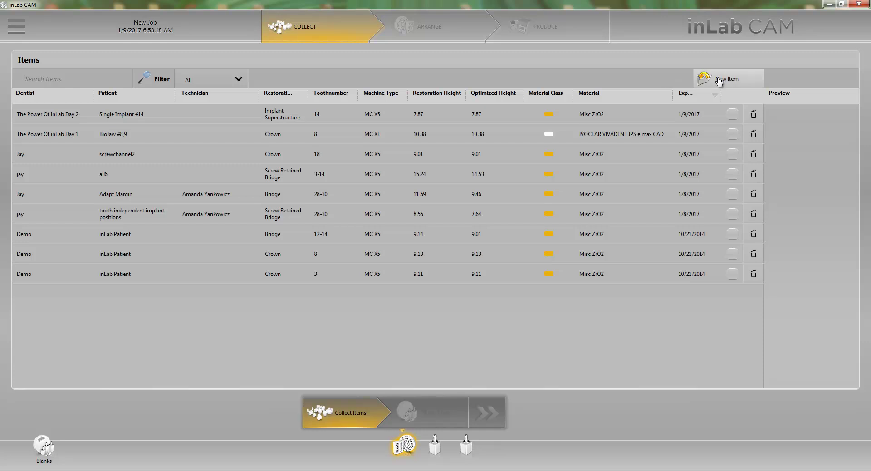
Import 9emax.stl and pekkton.stl together as new items using the OpeninLab STL file type.
{"action": "left_click", "coordinate": [745, 80]}
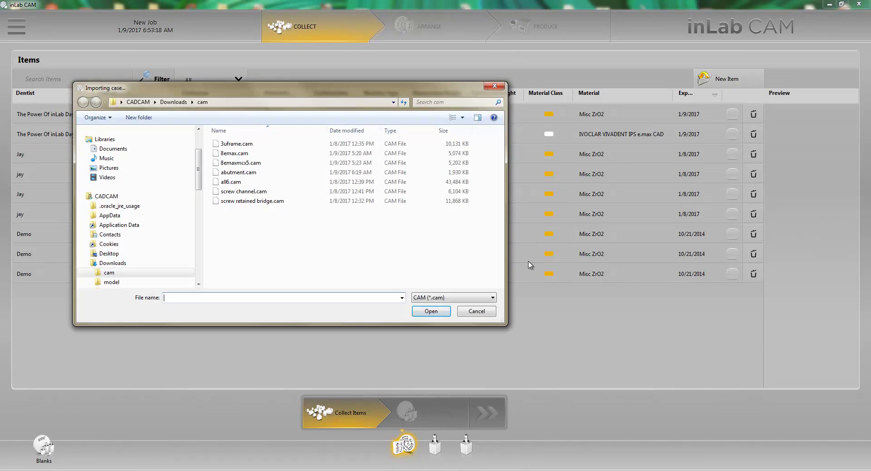
{"action": "left_click", "coordinate": [433, 299]}
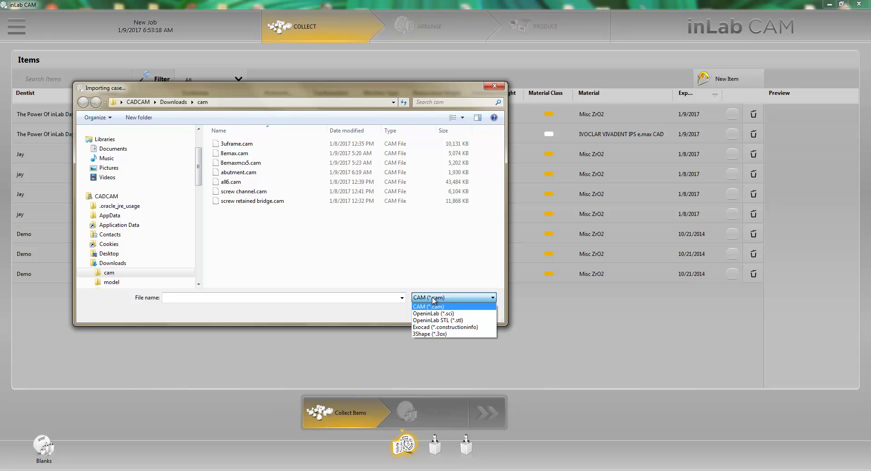
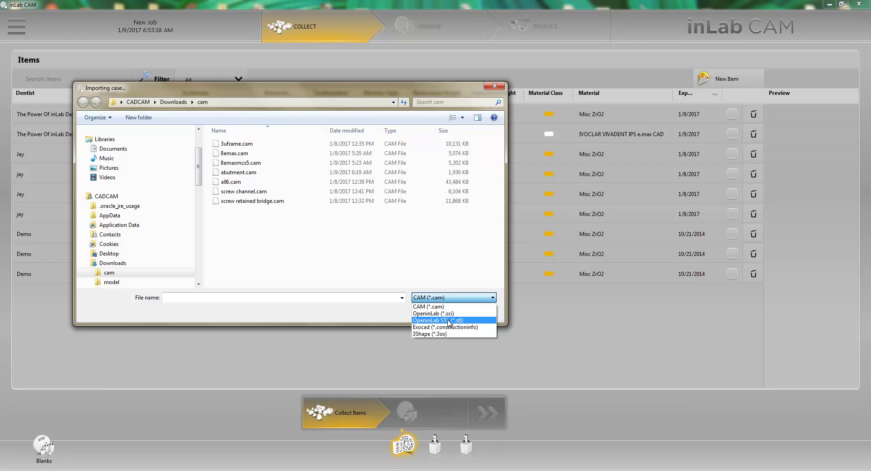
{"action": "left_click", "coordinate": [453, 321]}
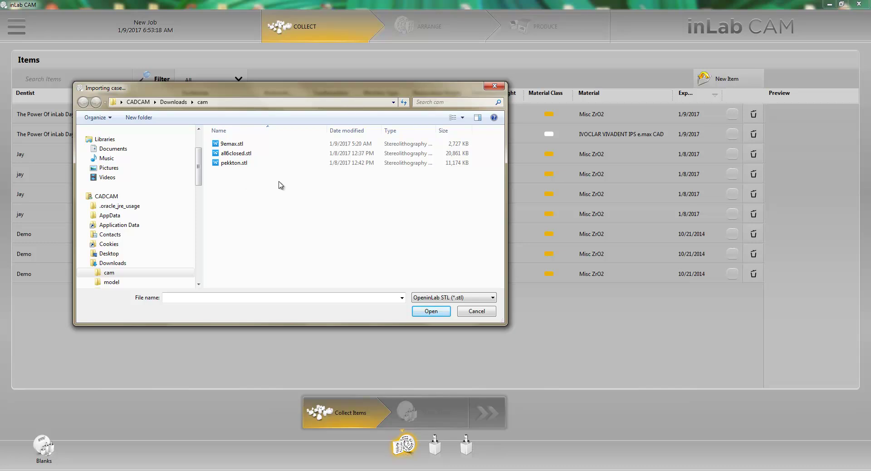
{"action": "left_click", "coordinate": [255, 144]}
{"action": "left_click", "coordinate": [255, 163], "text": "ctrl"}
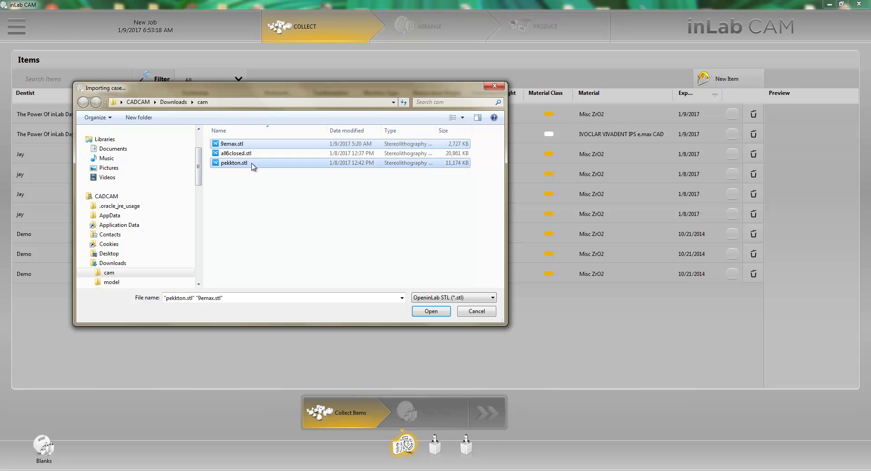
{"action": "left_click", "coordinate": [421, 312]}
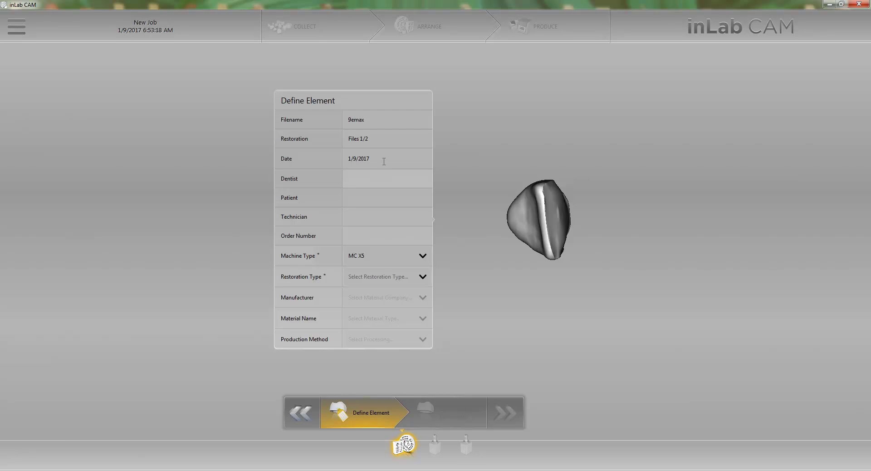
Define the 9emax element as a Crown with manufacturer Misc and material ZrO2.
{"action": "left_click", "coordinate": [368, 276]}
{"action": "left_click", "coordinate": [361, 299]}
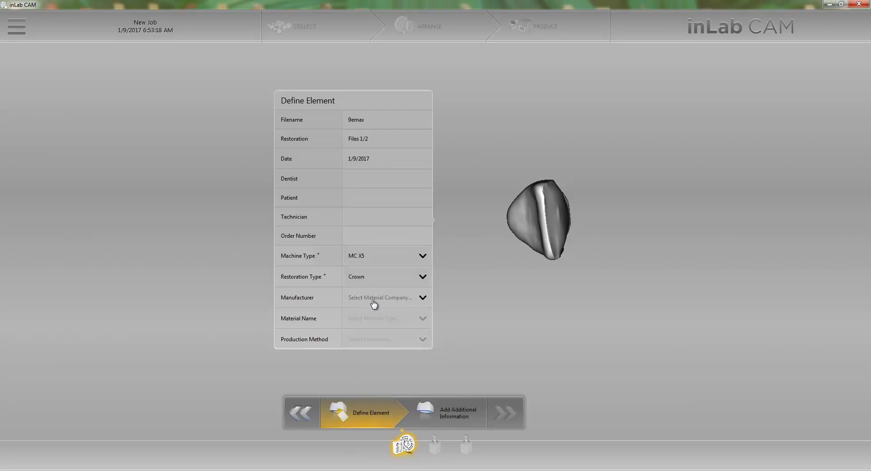
{"action": "left_click", "coordinate": [374, 302]}
{"action": "left_click", "coordinate": [434, 169]}
{"action": "left_click", "coordinate": [376, 298]}
{"action": "left_click_drag", "start_coordinate": [428, 214], "coordinate": [430, 269]}
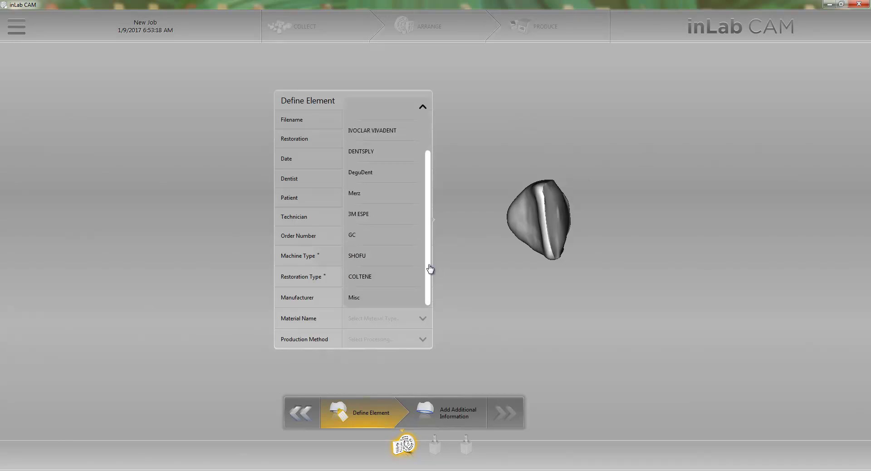
{"action": "left_click", "coordinate": [369, 301]}
{"action": "left_click", "coordinate": [367, 322]}
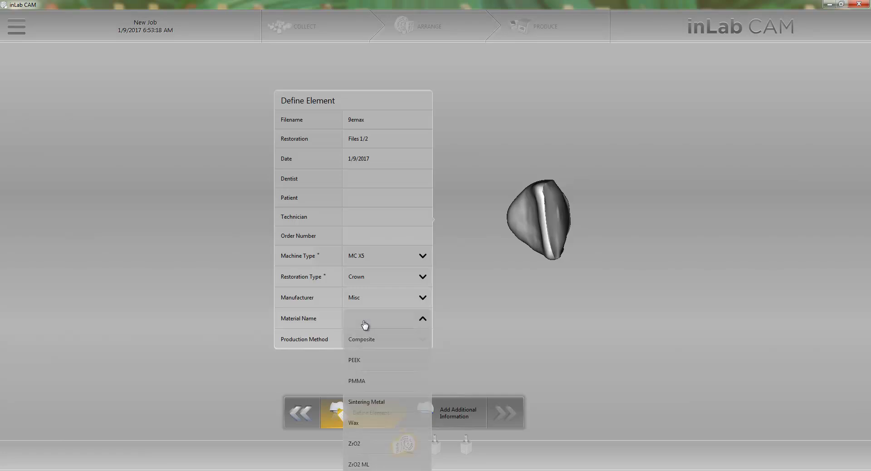
{"action": "left_click", "coordinate": [363, 442]}
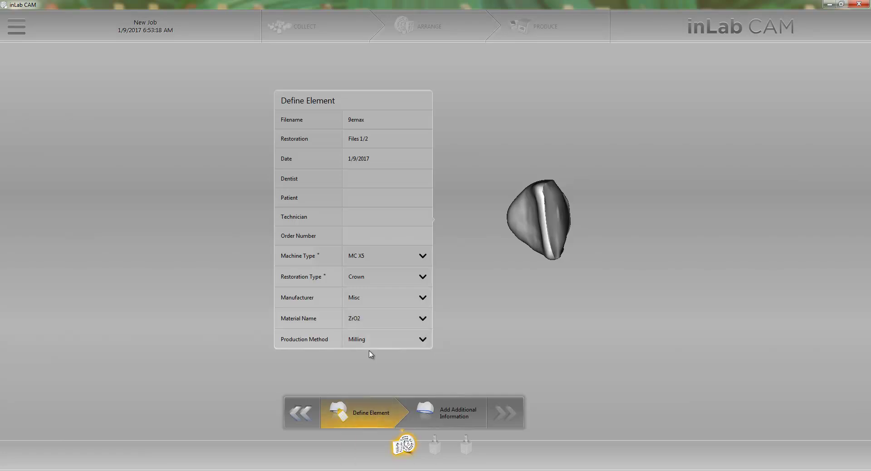
Draw the margin around the base edge of the 9emax crown with automatic detection and continue to the second file.
{"action": "left_click", "coordinate": [454, 415]}
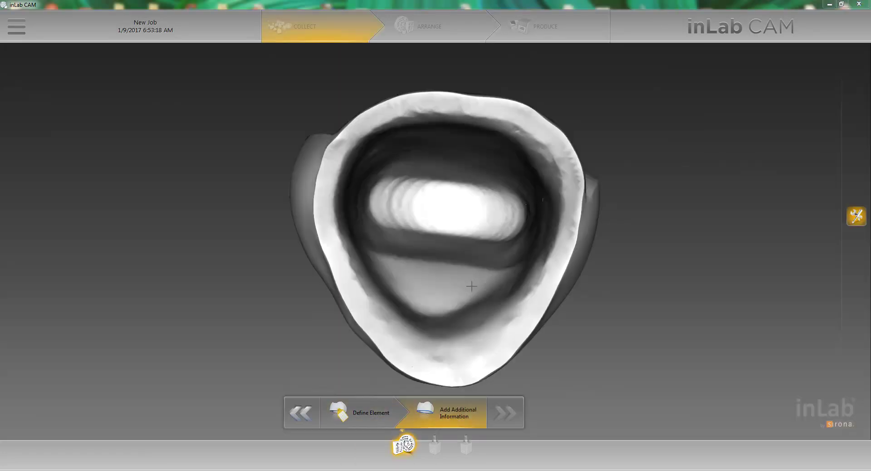
{"action": "left_click", "coordinate": [512, 352]}
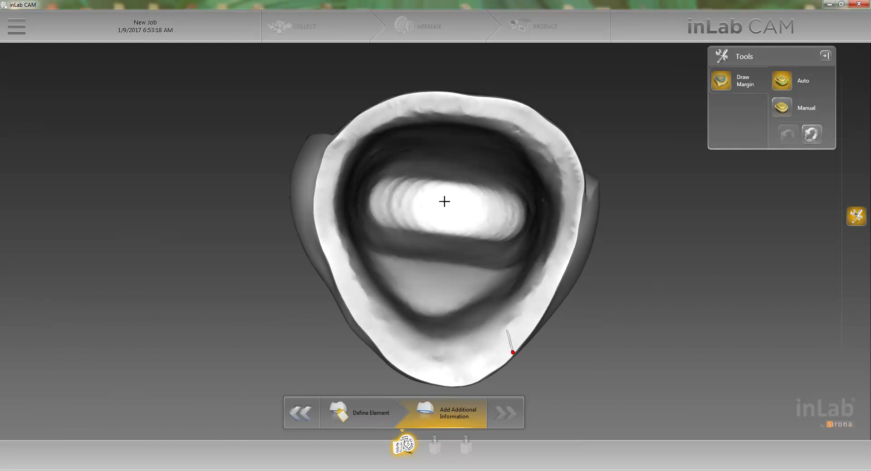
{"action": "left_click", "coordinate": [360, 117]}
{"action": "left_click", "coordinate": [516, 350]}
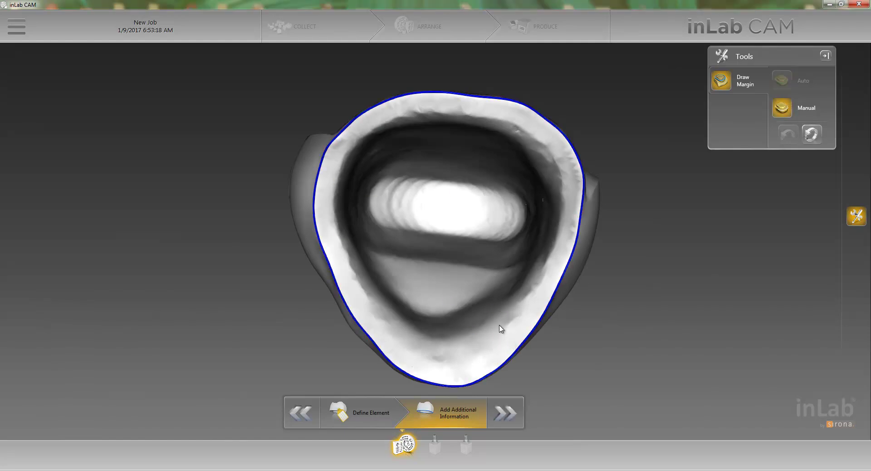
{"action": "left_click", "coordinate": [506, 414]}
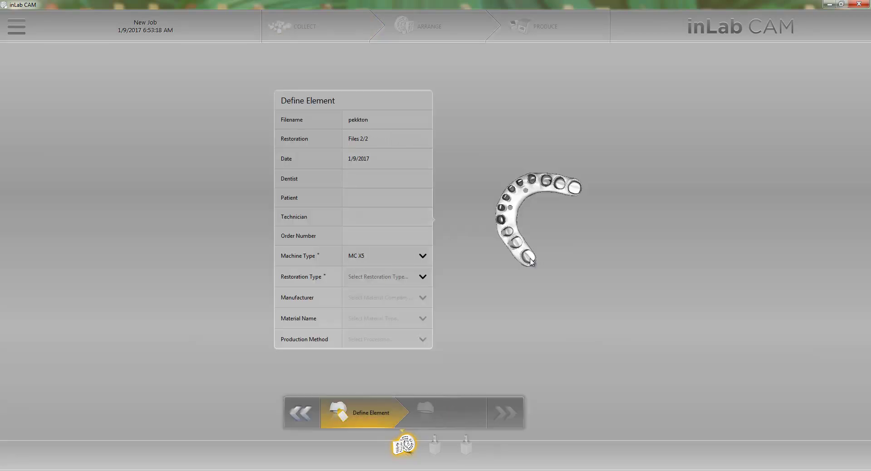
Define the pekkton element as a Screw Retained Bridge in PEEK.
{"action": "left_click", "coordinate": [366, 277]}
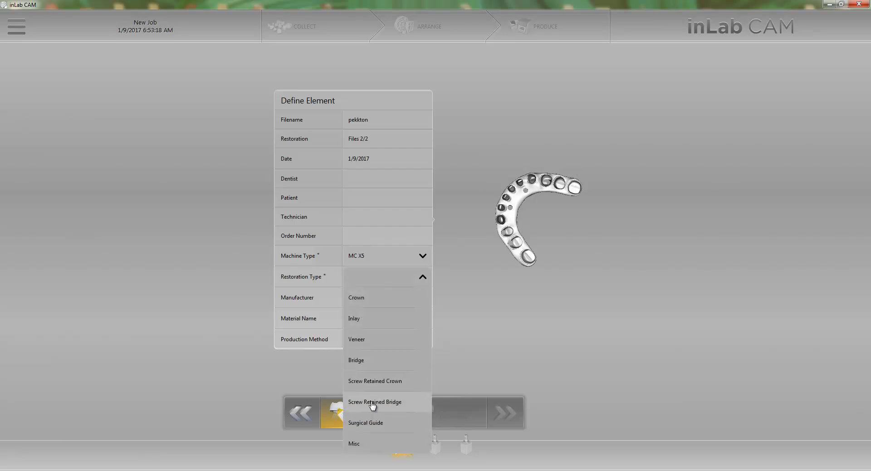
{"action": "left_click", "coordinate": [373, 403]}
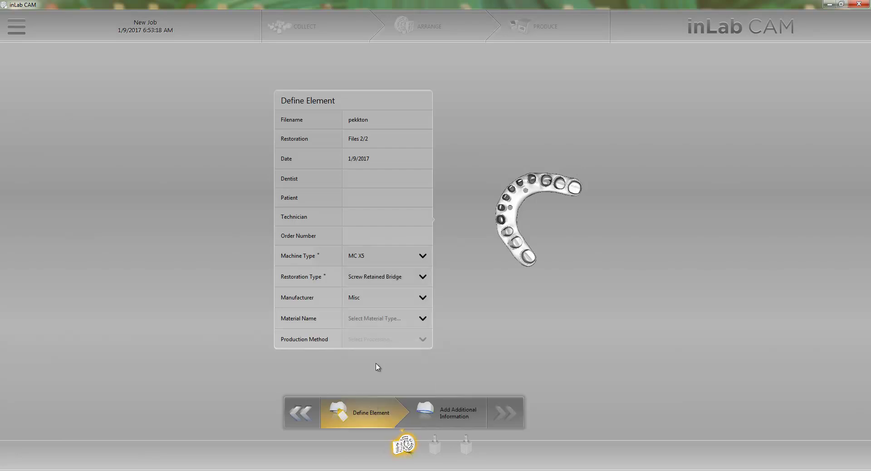
{"action": "left_click", "coordinate": [379, 323]}
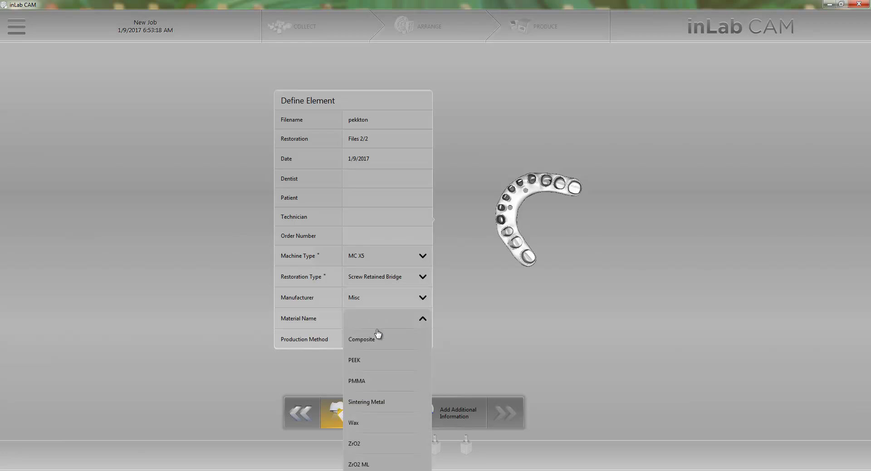
{"action": "left_click", "coordinate": [365, 362]}
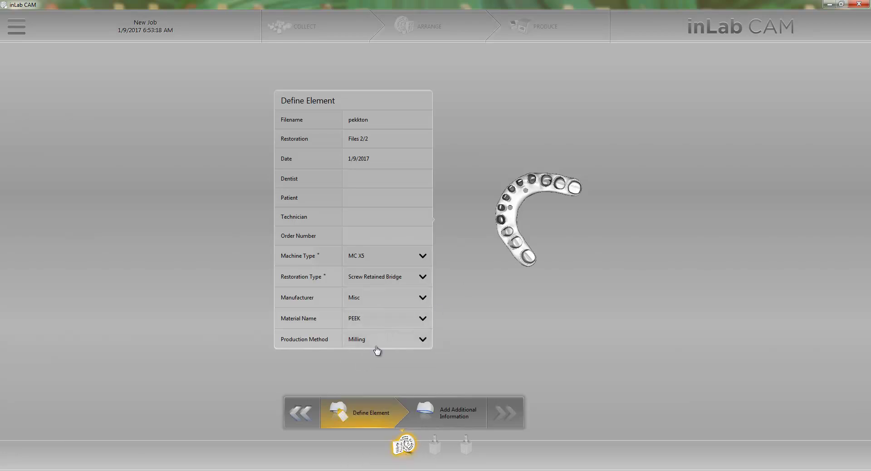
Proceed to the additional information for pekkton and automatically define the first screw channel by outlining its implant opening.
{"action": "left_click", "coordinate": [454, 412]}
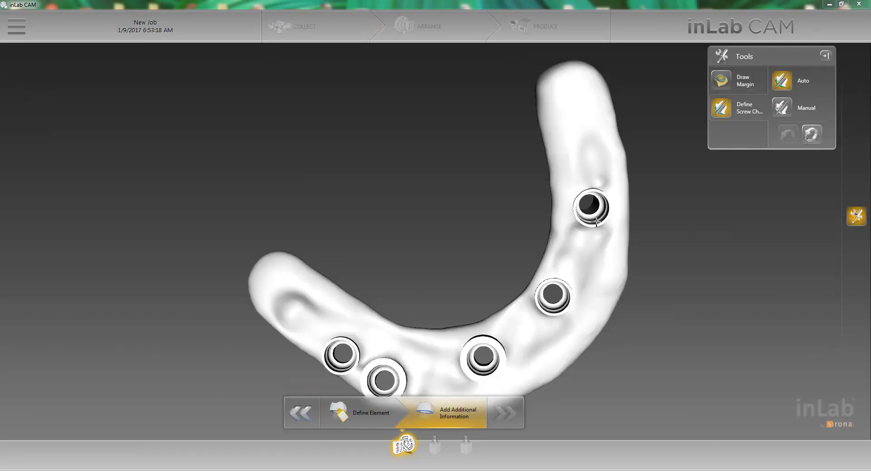
{"action": "right_click_drag", "start_coordinate": [591, 285], "coordinate": [479, 274]}
{"action": "scroll", "coordinate": [500, 279], "scroll_direction": "up", "scroll_amount": 5}
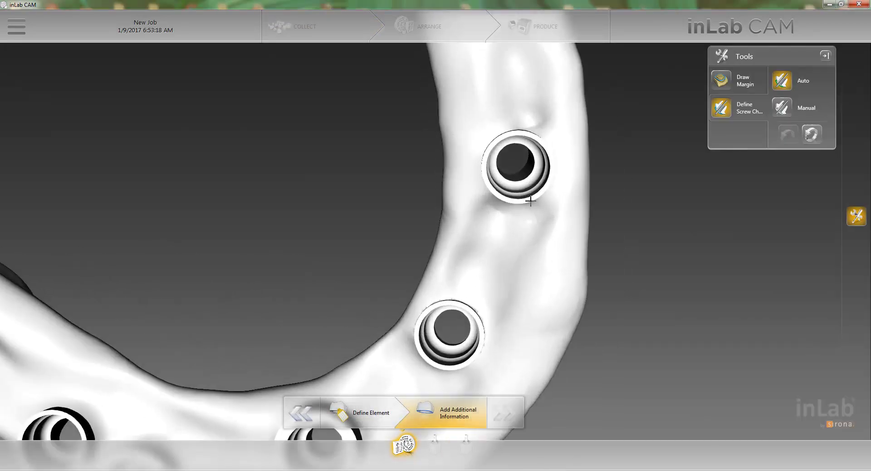
{"action": "left_click", "coordinate": [512, 131]}
{"action": "left_click", "coordinate": [533, 198]}
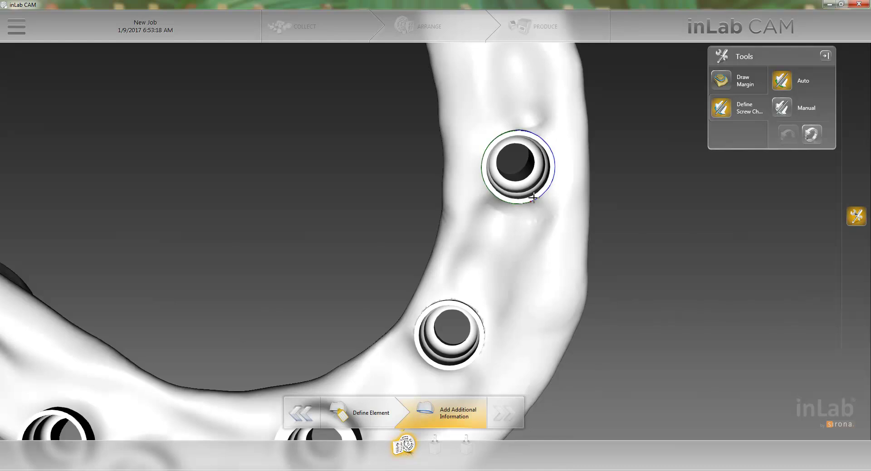
{"action": "left_click", "coordinate": [533, 191]}
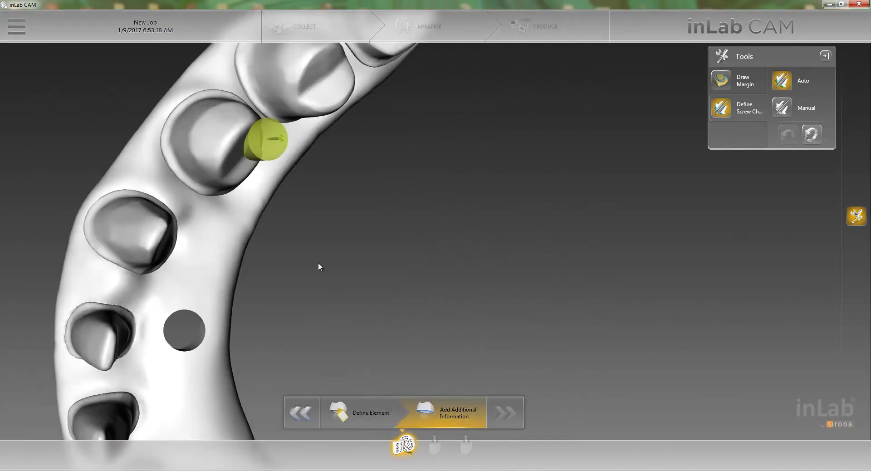
Define the screw channels at the remaining four implant openings of the pekkton bridge and complete the import.
{"action": "left_click_drag", "start_coordinate": [318, 263], "coordinate": [389, 260]}
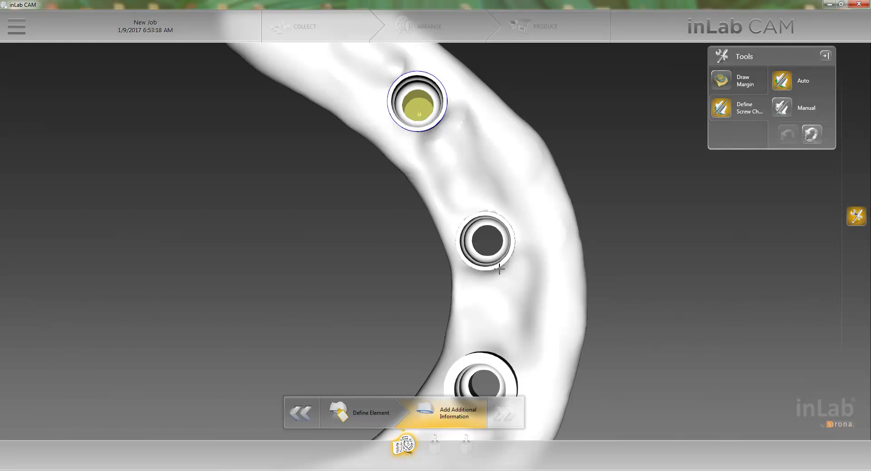
{"action": "scroll", "coordinate": [499, 269], "scroll_direction": "up", "scroll_amount": 2}
{"action": "mouse_move", "coordinate": [512, 278]}
{"action": "left_mouse_down"}
{"action": "mouse_move", "coordinate": [498, 203]}
{"action": "mouse_move", "coordinate": [503, 275]}
{"action": "left_mouse_up"}
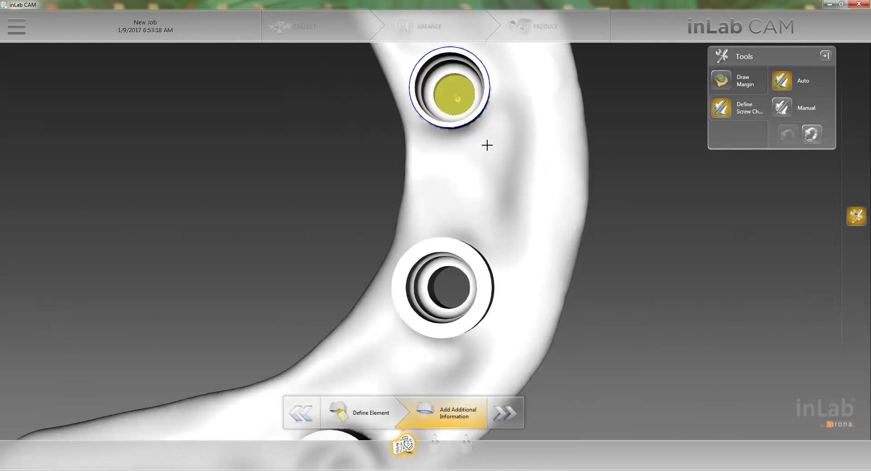
{"action": "mouse_move", "coordinate": [454, 261]}
{"action": "left_mouse_down"}
{"action": "mouse_move", "coordinate": [395, 173]}
{"action": "mouse_move", "coordinate": [446, 245]}
{"action": "mouse_move", "coordinate": [454, 243]}
{"action": "mouse_move", "coordinate": [414, 182]}
{"action": "mouse_move", "coordinate": [485, 239]}
{"action": "left_mouse_up"}
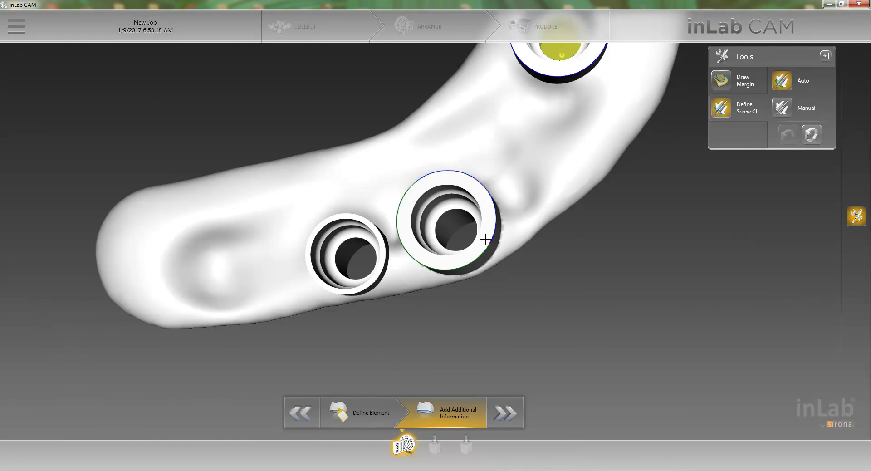
{"action": "left_click_drag", "start_coordinate": [381, 273], "coordinate": [310, 238]}
{"action": "left_click_drag", "start_coordinate": [340, 274], "coordinate": [382, 274]}
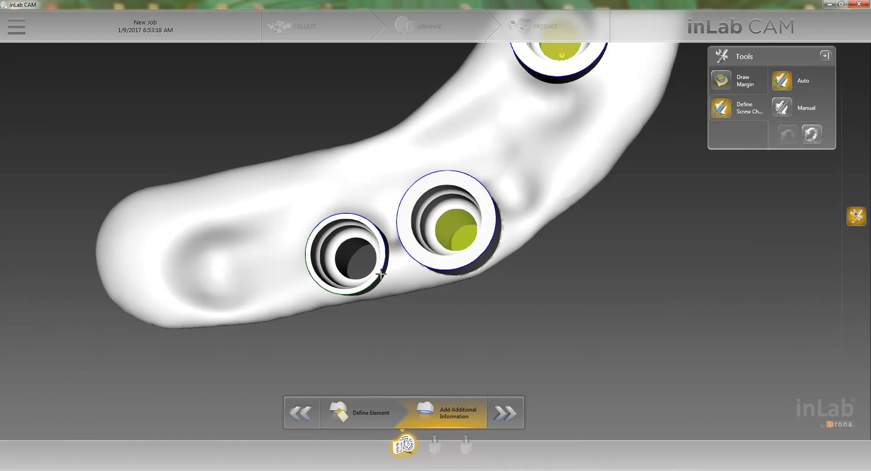
{"action": "left_click", "coordinate": [505, 412]}
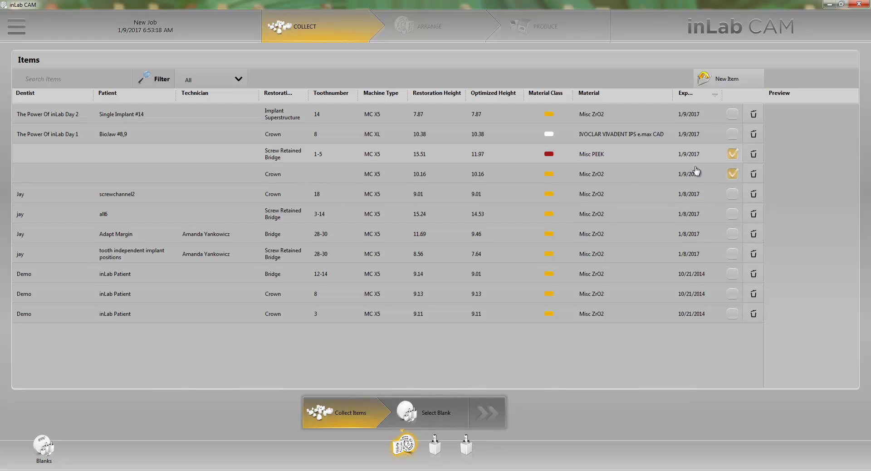
Deselect the two imported items and collect the all6 screw retained bridge plus demo crowns 8 and 3 for the job.
{"action": "left_click", "coordinate": [732, 175]}
{"action": "left_click", "coordinate": [733, 155]}
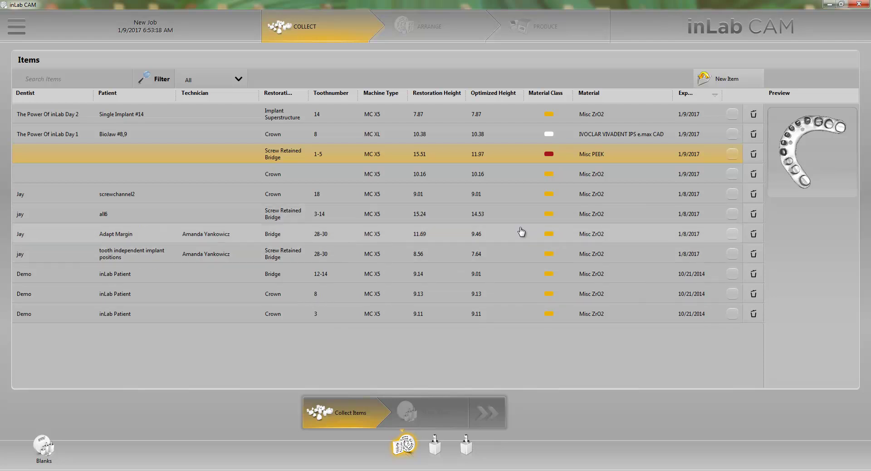
{"action": "left_click", "coordinate": [340, 220]}
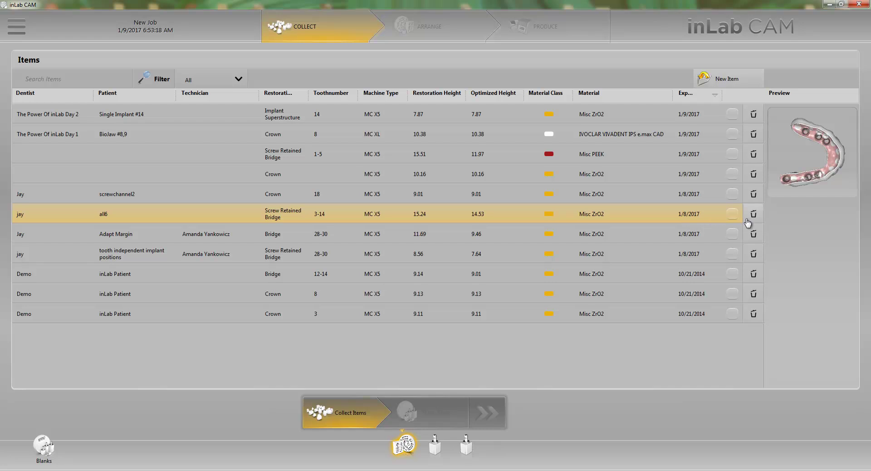
{"action": "left_click", "coordinate": [733, 215]}
{"action": "left_click", "coordinate": [355, 297]}
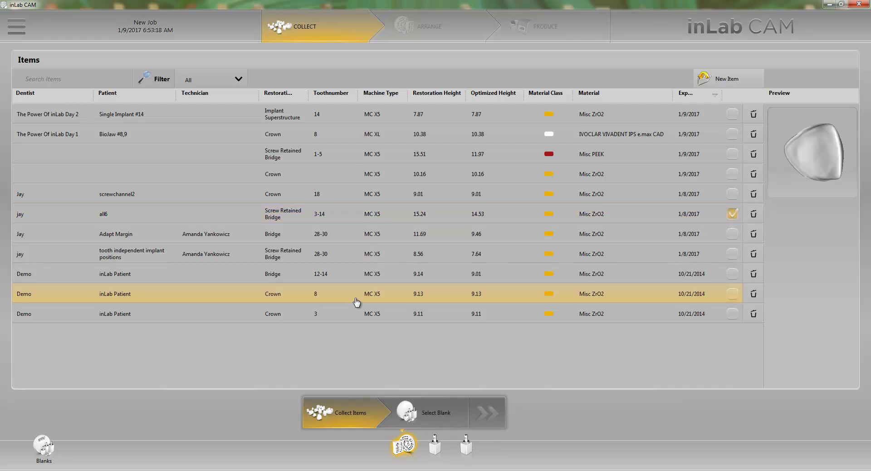
{"action": "left_click", "coordinate": [733, 294]}
{"action": "left_click", "coordinate": [733, 313]}
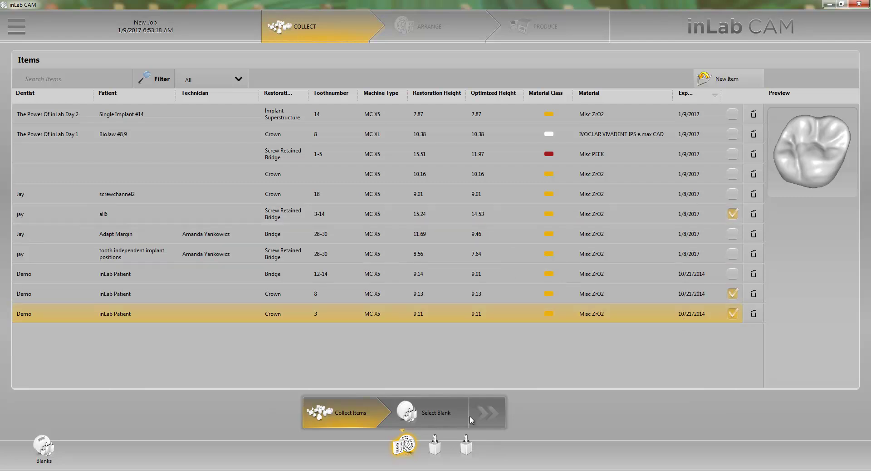
Create a new blank for the job from manufacturer Misc in ZrO2 ML with size Ø 98,5 x 20.
{"action": "left_click", "coordinate": [435, 421]}
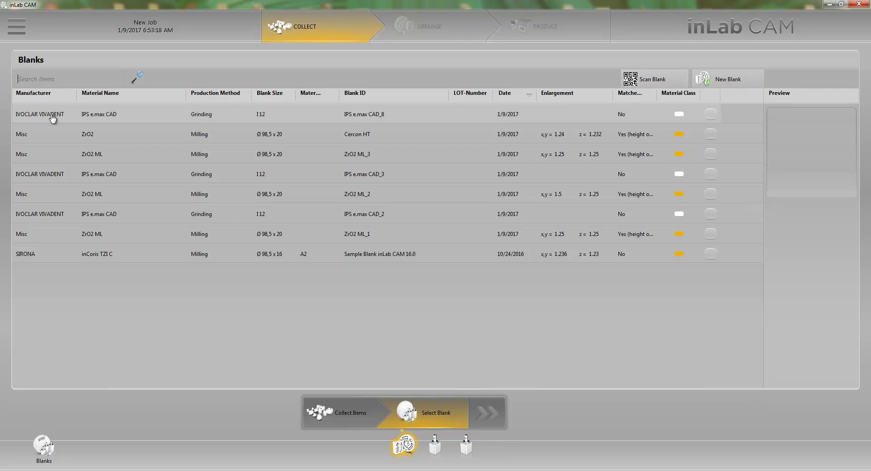
{"action": "left_click", "coordinate": [733, 85]}
{"action": "left_click", "coordinate": [58, 117]}
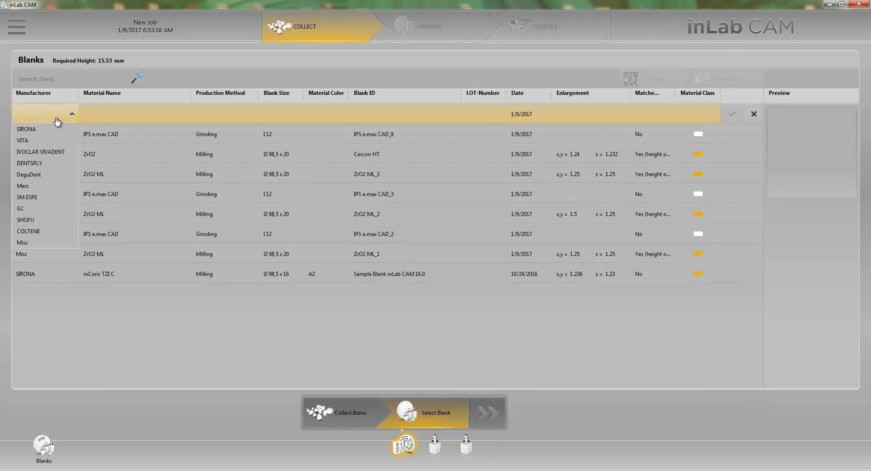
{"action": "left_click", "coordinate": [44, 245]}
{"action": "left_click", "coordinate": [113, 114]}
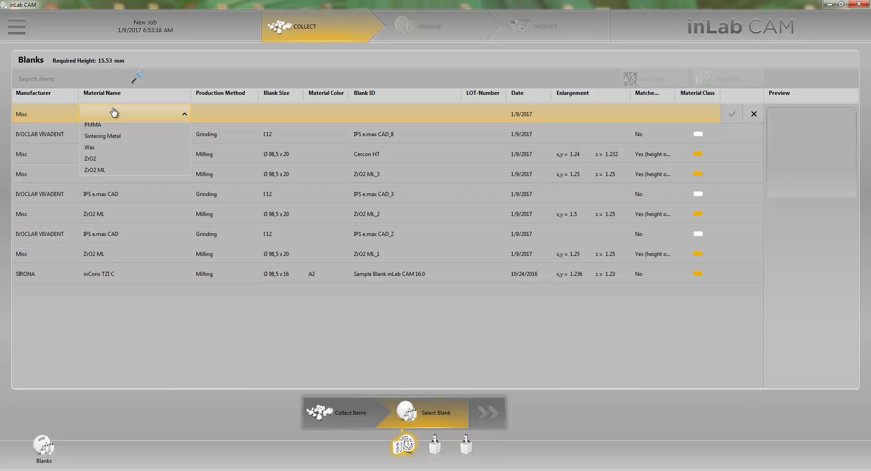
{"action": "left_click", "coordinate": [113, 198]}
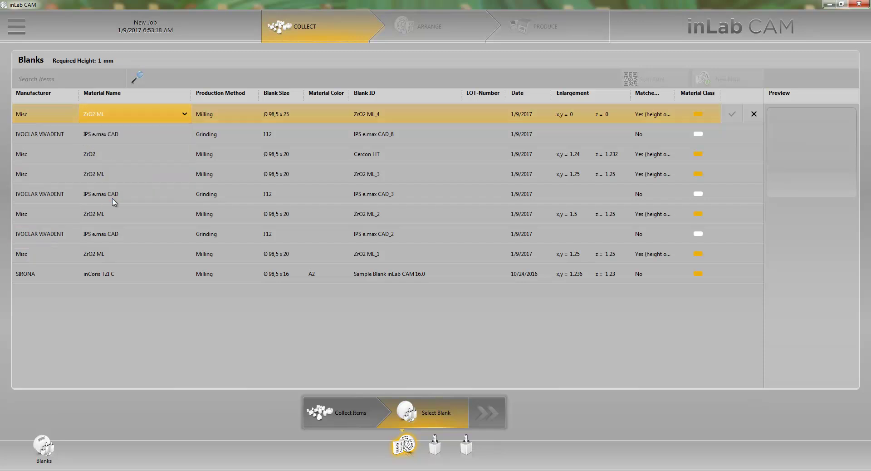
{"action": "left_click", "coordinate": [291, 115]}
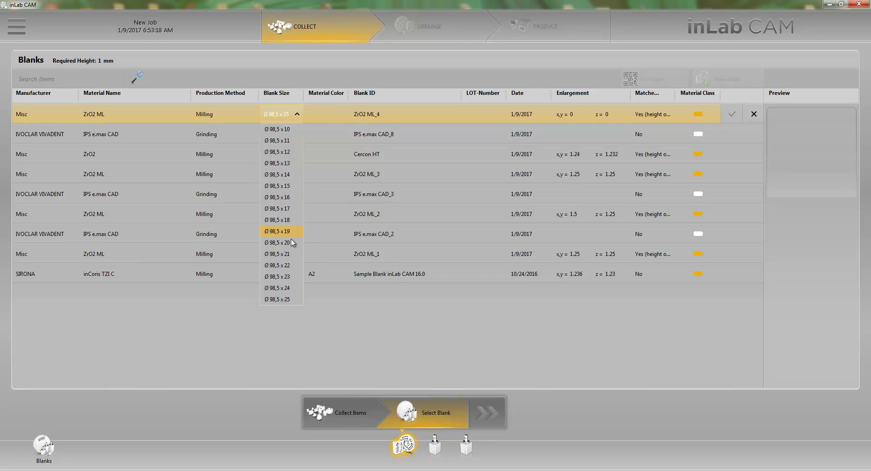
{"action": "left_click", "coordinate": [289, 243]}
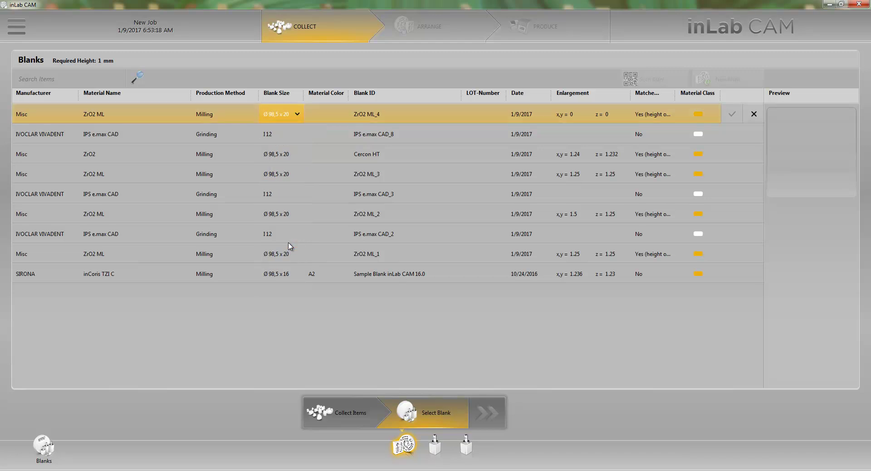
Set the new blank's enlargement to 1.25 in x,y and 1.25 in z, and save the blank.
{"action": "left_click", "coordinate": [580, 114]}
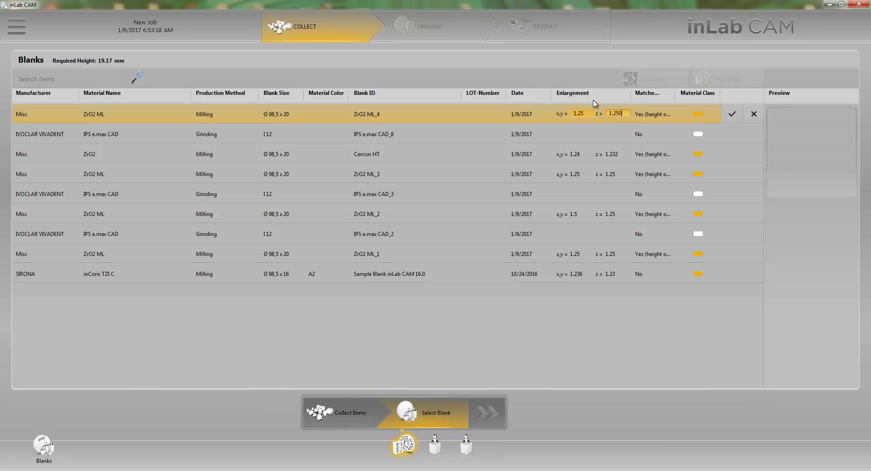
{"action": "left_click", "coordinate": [732, 117]}
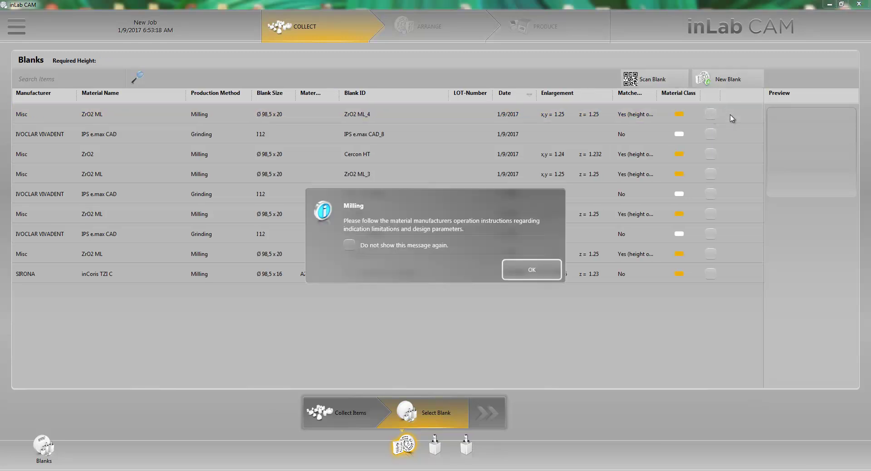
{"action": "left_click", "coordinate": [541, 269]}
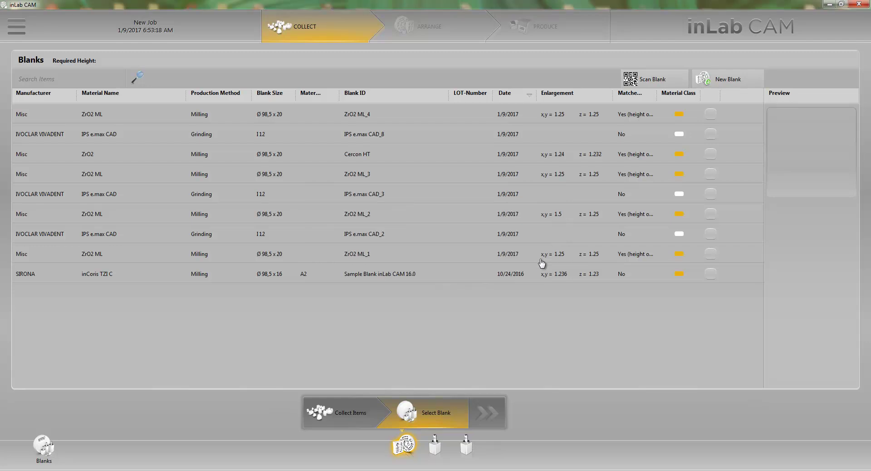
Proceed to restoration positioning and move the two demo crowns horizontally away from the bridge, closer to each other.
{"action": "left_click", "coordinate": [484, 413]}
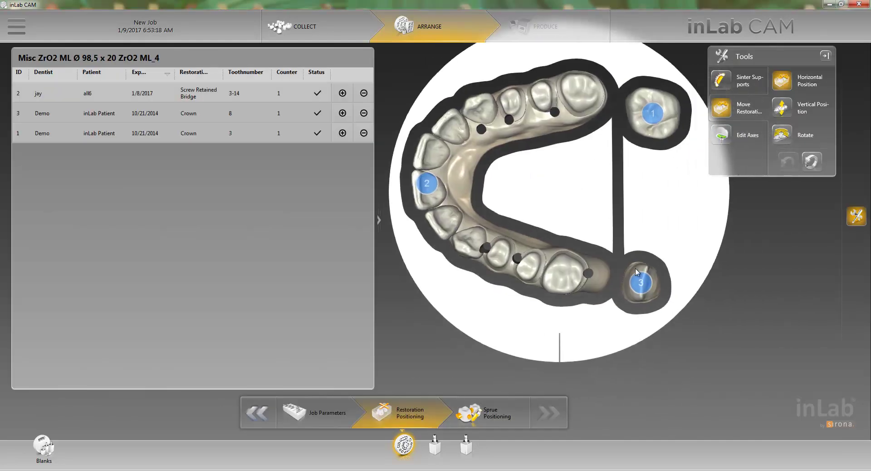
{"action": "left_click_drag", "start_coordinate": [656, 113], "coordinate": [674, 151]}
{"action": "left_click_drag", "start_coordinate": [641, 283], "coordinate": [667, 233]}
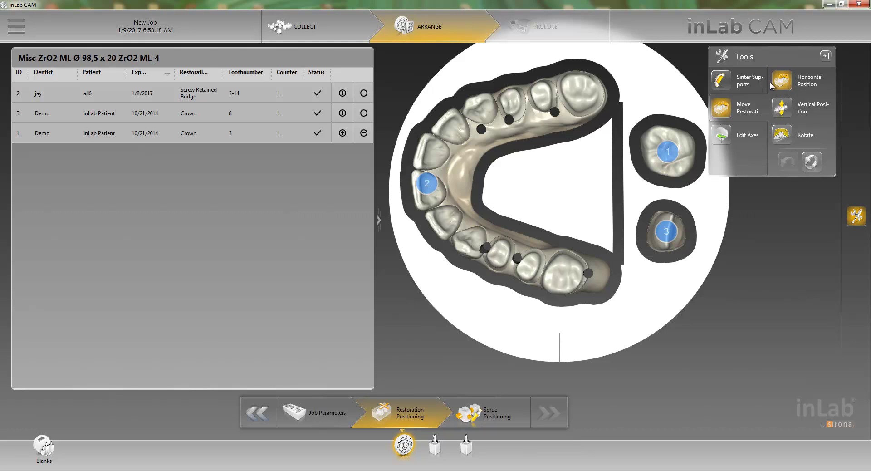
Switch to vertical positioning and adjust the height of the tooth 3 crown within the blank.
{"action": "left_click", "coordinate": [795, 102]}
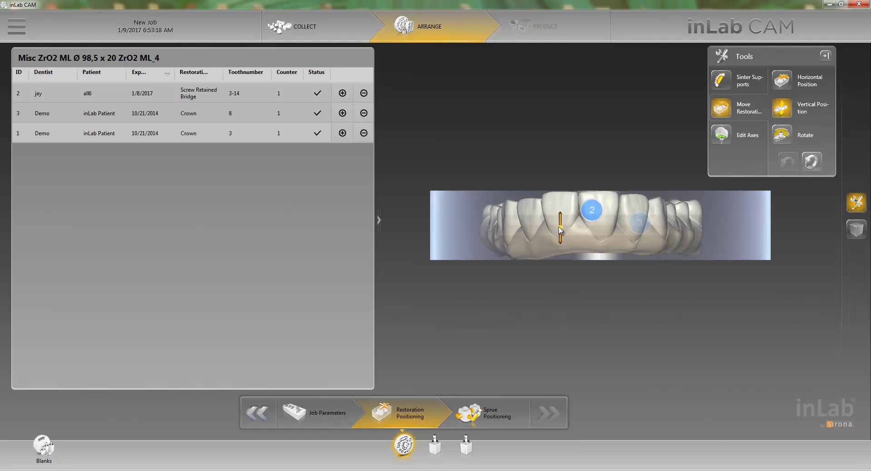
{"action": "right_click_drag", "start_coordinate": [760, 227], "coordinate": [596, 271]}
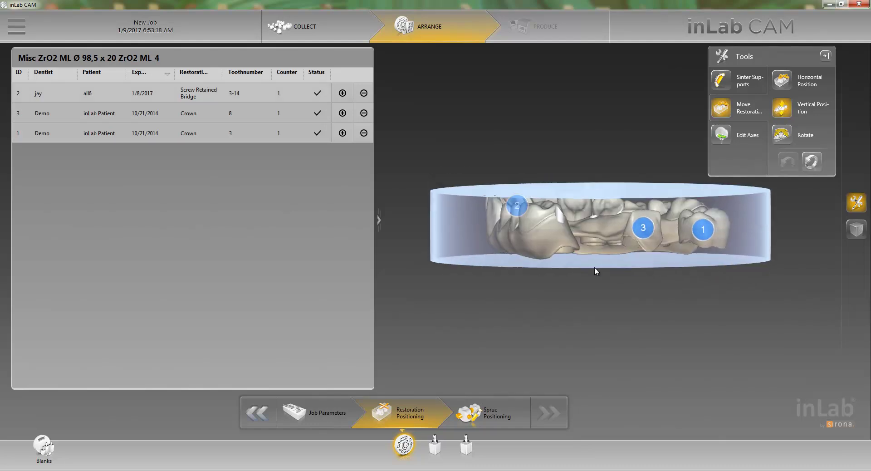
{"action": "scroll", "coordinate": [594, 272], "scroll_direction": "up", "scroll_amount": 5}
{"action": "left_click_drag", "start_coordinate": [671, 217], "coordinate": [674, 248]}
{"action": "scroll", "coordinate": [732, 307], "scroll_direction": "down", "scroll_amount": 4}
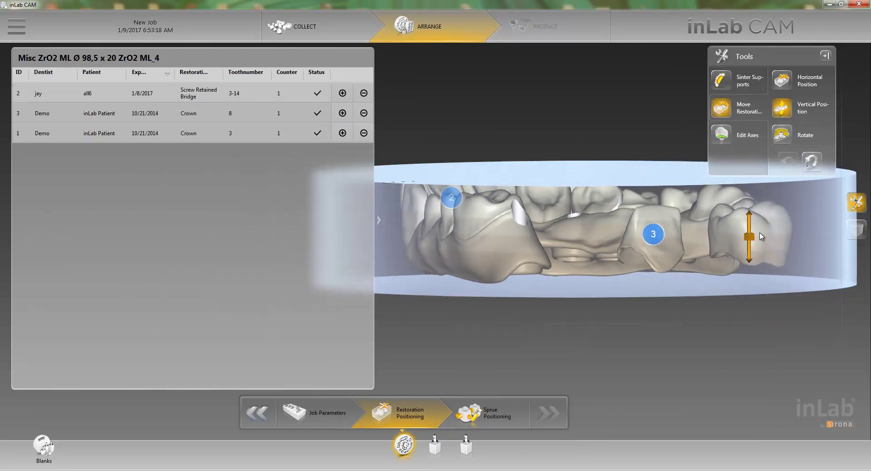
{"action": "mouse_move", "coordinate": [752, 237]}
{"action": "left_mouse_down"}
{"action": "mouse_move", "coordinate": [751, 225]}
{"action": "mouse_move", "coordinate": [751, 238]}
{"action": "left_mouse_up"}
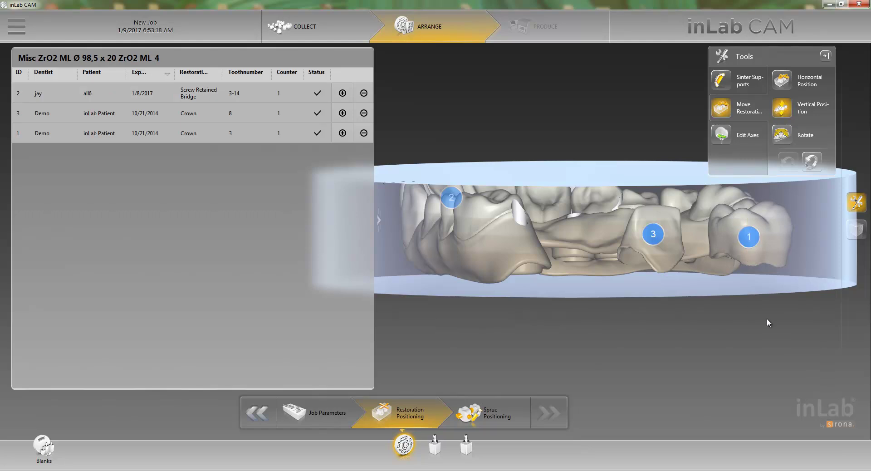
{"action": "middle_click_drag", "start_coordinate": [753, 317], "coordinate": [730, 313]}
{"action": "left_click_drag", "start_coordinate": [730, 313], "coordinate": [741, 286]}
{"action": "scroll", "coordinate": [744, 307], "scroll_direction": "down", "scroll_amount": 2}
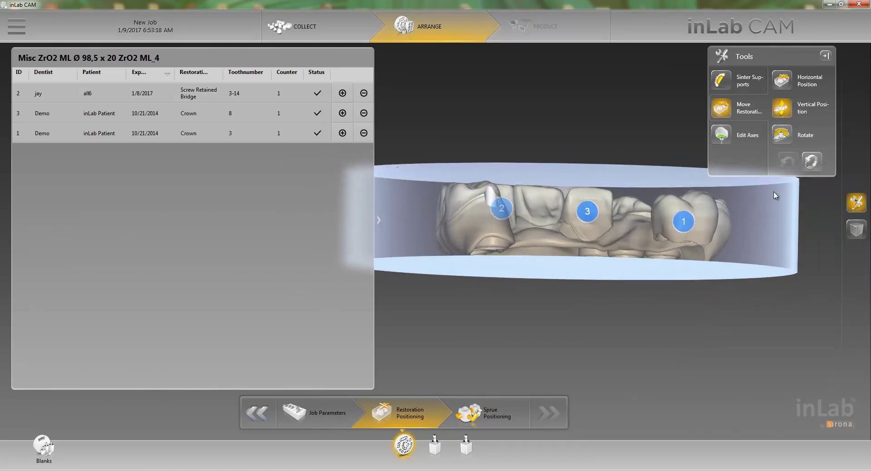
Rotate the tooth 8 crown slightly and check the tilt of the restorations within the blank from several sides.
{"action": "left_click", "coordinate": [785, 138]}
{"action": "left_click_drag", "start_coordinate": [772, 228], "coordinate": [651, 230]}
{"action": "scroll", "coordinate": [611, 226], "scroll_direction": "up", "scroll_amount": 3}
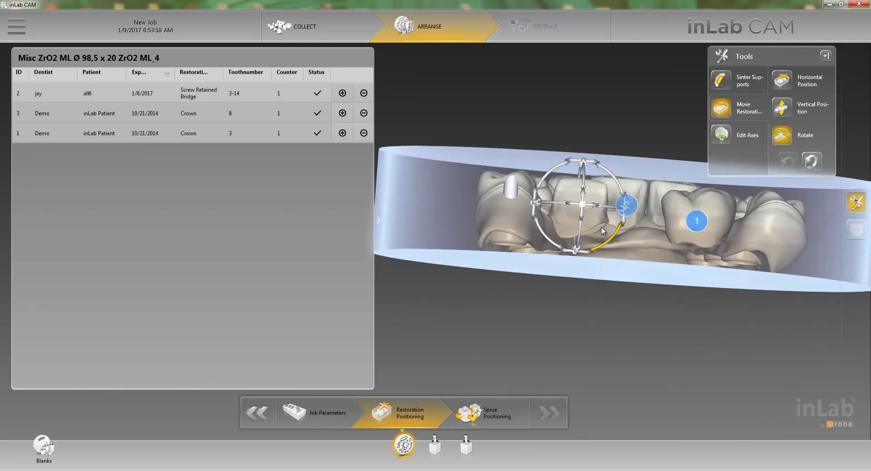
{"action": "left_click_drag", "start_coordinate": [556, 172], "coordinate": [559, 182]}
{"action": "scroll", "coordinate": [441, 210], "scroll_direction": "down", "scroll_amount": 3}
{"action": "left_click_drag", "start_coordinate": [440, 211], "coordinate": [578, 220]}
{"action": "right_click_drag", "start_coordinate": [739, 301], "coordinate": [673, 304]}
{"action": "left_click_drag", "start_coordinate": [674, 305], "coordinate": [525, 323]}
{"action": "scroll", "coordinate": [602, 320], "scroll_direction": "up", "scroll_amount": 3}
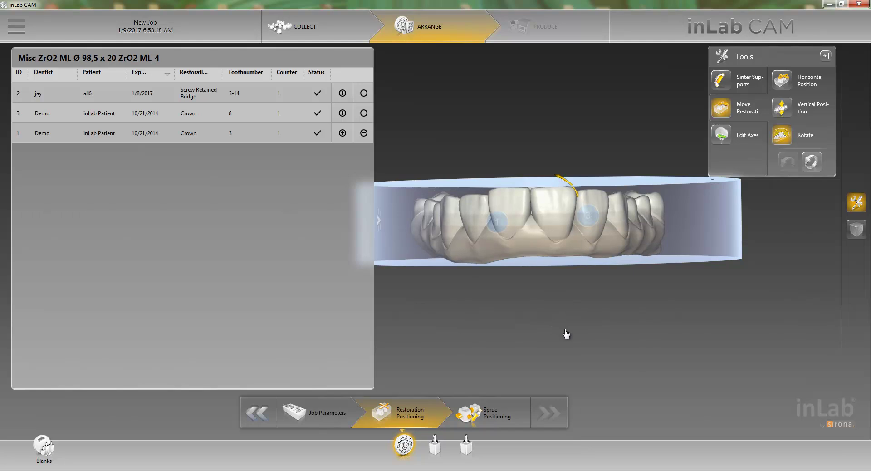
{"action": "scroll", "coordinate": [521, 366], "scroll_direction": "down", "scroll_amount": 3}
{"action": "left_click_drag", "start_coordinate": [638, 280], "coordinate": [540, 334]}
{"action": "left_click_drag", "start_coordinate": [579, 219], "coordinate": [549, 226]}
Proceed to sprue positioning and delete the sprue at the front of the all6 bridge.
{"action": "left_click", "coordinate": [489, 410]}
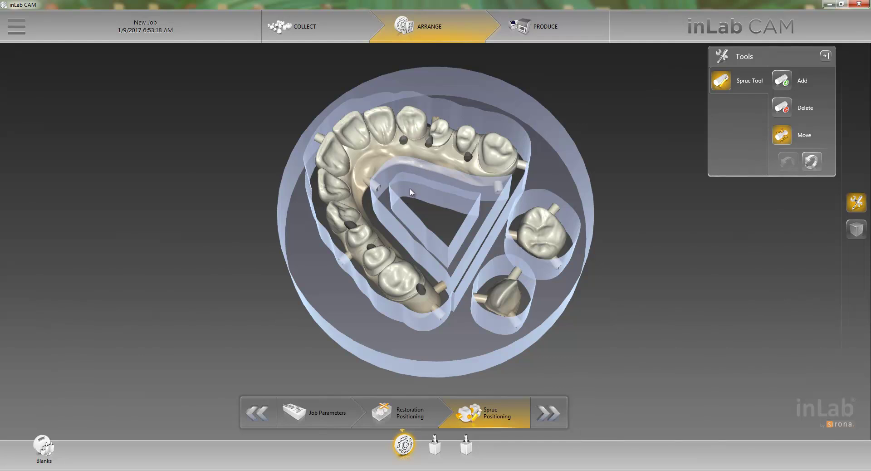
{"action": "right_click_drag", "start_coordinate": [438, 219], "coordinate": [468, 221]}
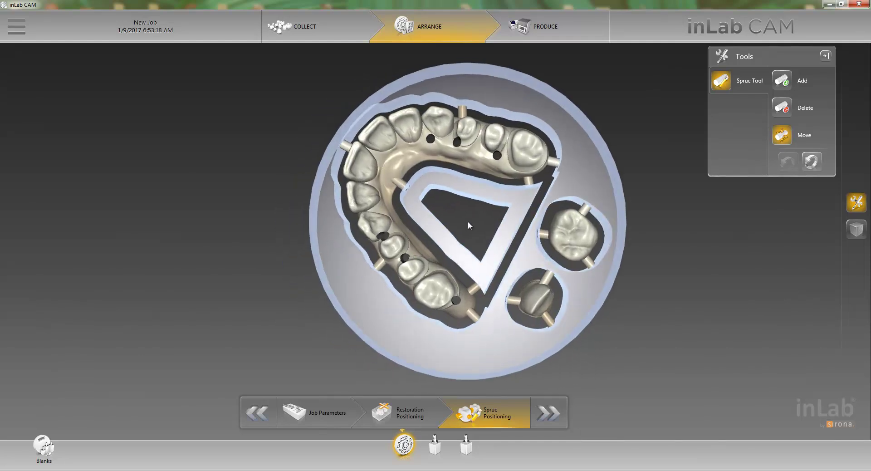
{"action": "mouse_move", "coordinate": [461, 230]}
{"action": "left_mouse_down"}
{"action": "mouse_move", "coordinate": [472, 231]}
{"action": "mouse_move", "coordinate": [451, 204]}
{"action": "mouse_move", "coordinate": [467, 235]}
{"action": "mouse_move", "coordinate": [461, 226]}
{"action": "mouse_move", "coordinate": [475, 232]}
{"action": "left_mouse_up"}
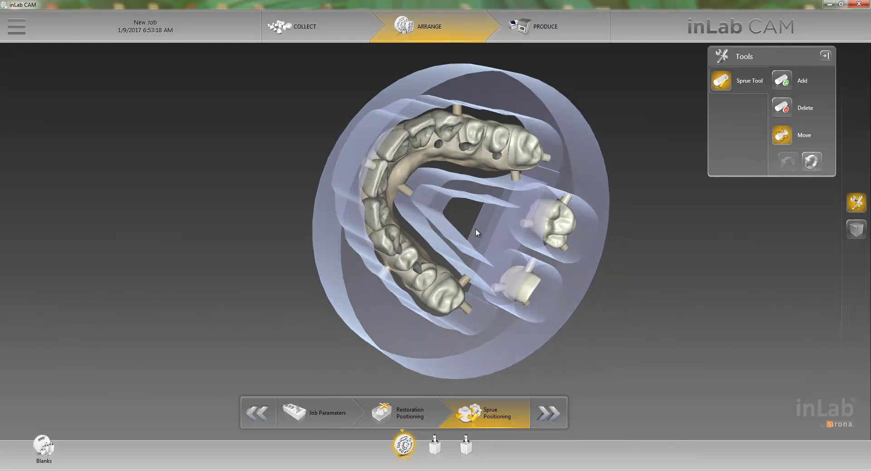
{"action": "left_click", "coordinate": [782, 108]}
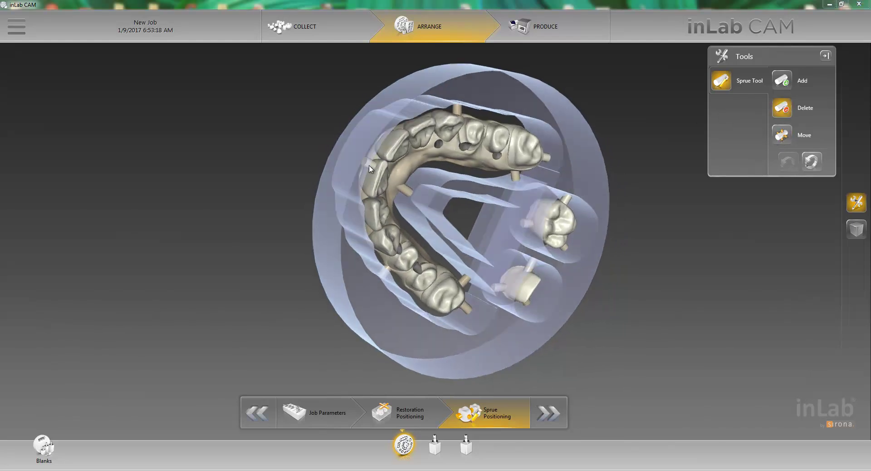
{"action": "left_click_drag", "start_coordinate": [395, 338], "coordinate": [620, 300]}
Add sprues along the outer surfaces on both sides of the all6 bridge.
{"action": "left_click", "coordinate": [782, 80]}
{"action": "left_click_drag", "start_coordinate": [415, 348], "coordinate": [425, 303]}
{"action": "scroll", "coordinate": [425, 305], "scroll_direction": "up", "scroll_amount": 4}
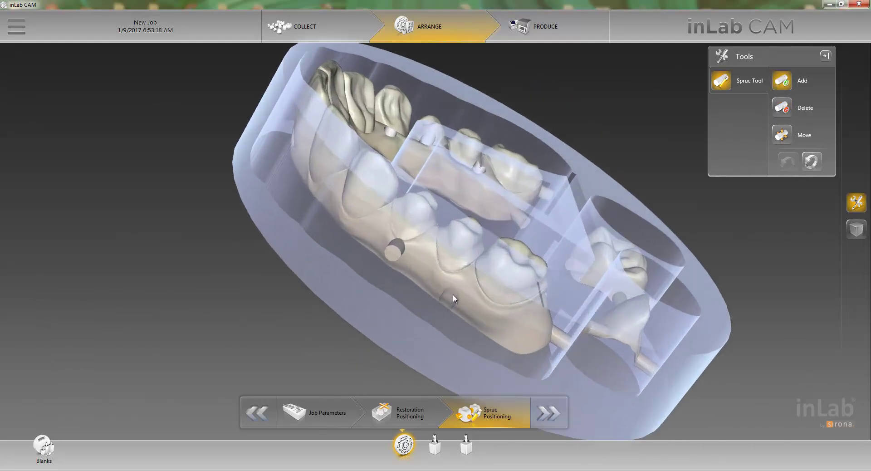
{"action": "left_click", "coordinate": [424, 314]}
{"action": "left_click", "coordinate": [369, 232]}
{"action": "left_click_drag", "start_coordinate": [538, 94], "coordinate": [495, 224]}
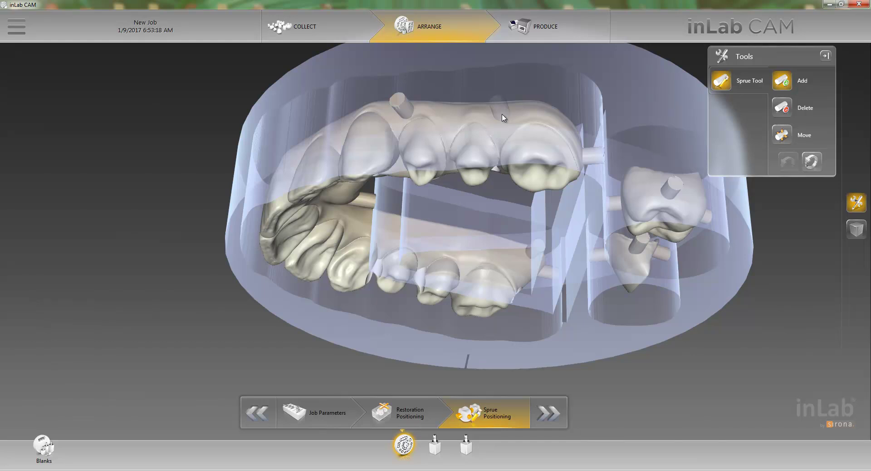
{"action": "left_click", "coordinate": [485, 117]}
{"action": "left_click", "coordinate": [456, 141]}
{"action": "right_click_drag", "start_coordinate": [456, 141], "coordinate": [612, 319]}
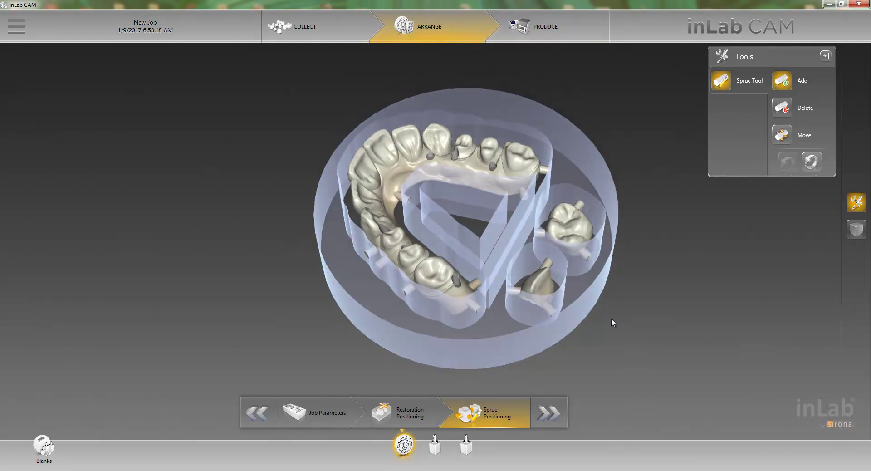
Delete the sprue on the outer side of the tooth 8 crown and add a new one to its surface.
{"action": "scroll", "coordinate": [530, 263], "scroll_direction": "up", "scroll_amount": 3}
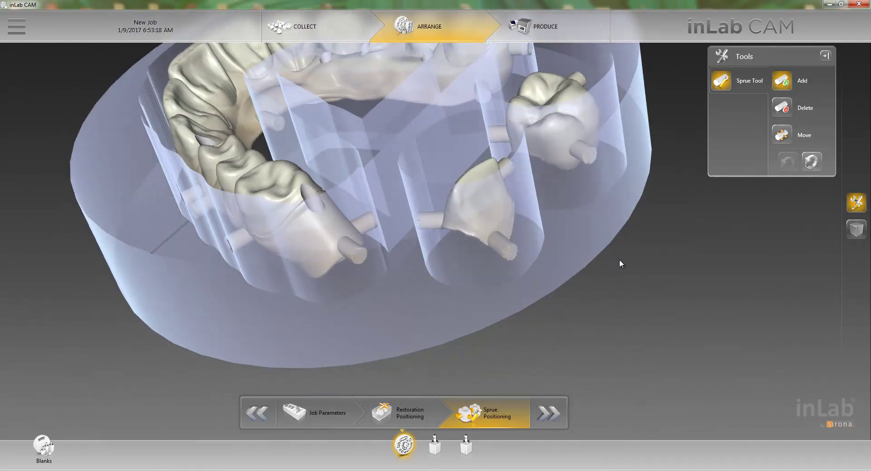
{"action": "left_click", "coordinate": [783, 110]}
{"action": "left_click", "coordinate": [507, 248]}
{"action": "left_click", "coordinate": [782, 81]}
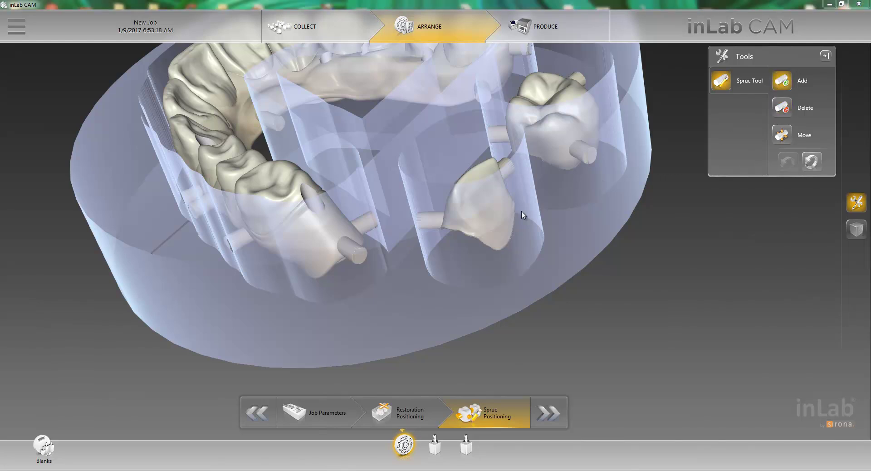
{"action": "left_click", "coordinate": [500, 218]}
{"action": "scroll", "coordinate": [469, 282], "scroll_direction": "down", "scroll_amount": 3}
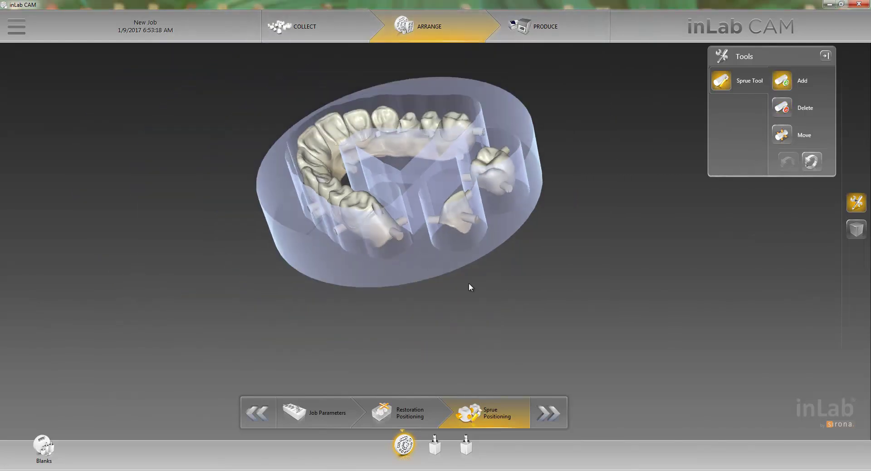
{"action": "middle_click_drag", "start_coordinate": [428, 292], "coordinate": [435, 277]}
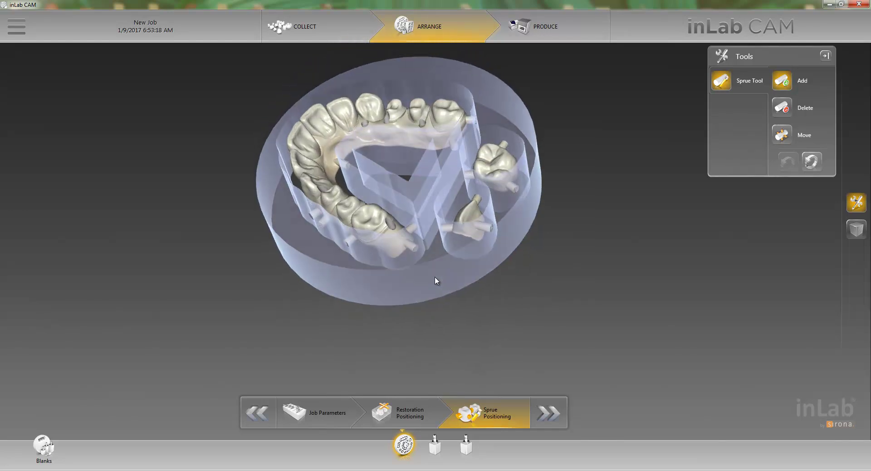
Proceed to the production preview and select the tooth 8 crown to examine its detail level and machining mode options.
{"action": "left_click", "coordinate": [550, 421]}
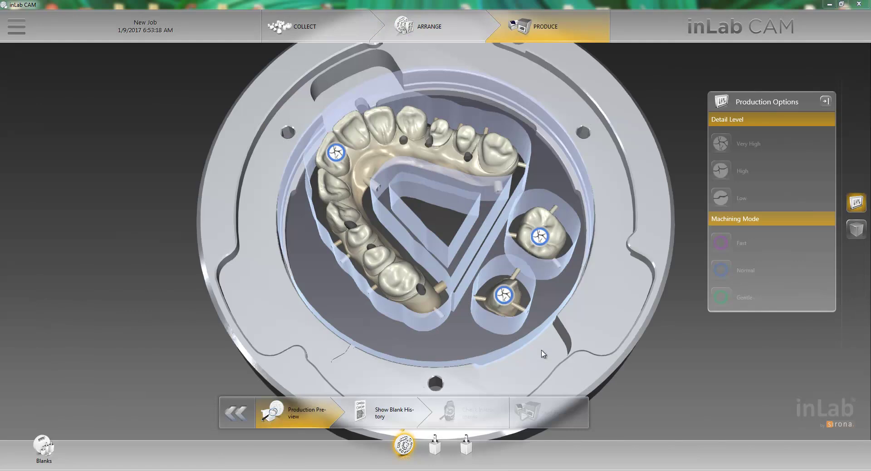
{"action": "scroll", "coordinate": [559, 342], "scroll_direction": "down", "scroll_amount": 4}
{"action": "middle_click_drag", "start_coordinate": [528, 133], "coordinate": [537, 230]}
{"action": "left_click", "coordinate": [484, 270]}
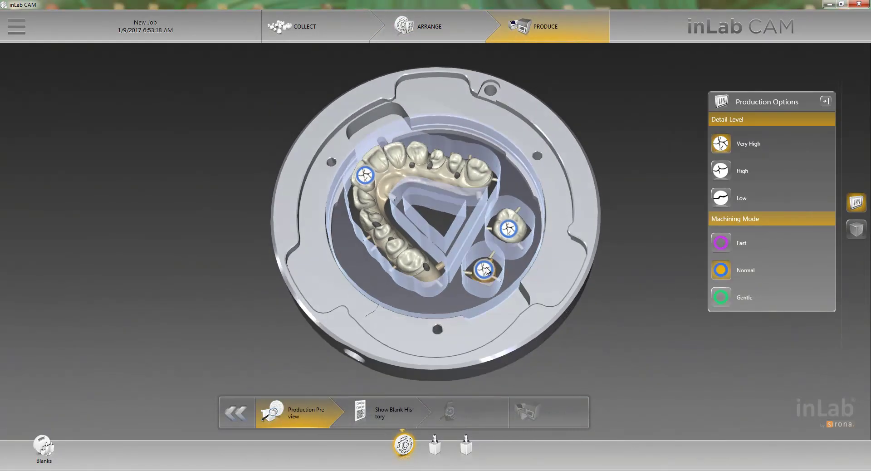
{"action": "right_click_drag", "start_coordinate": [436, 325], "coordinate": [434, 333]}
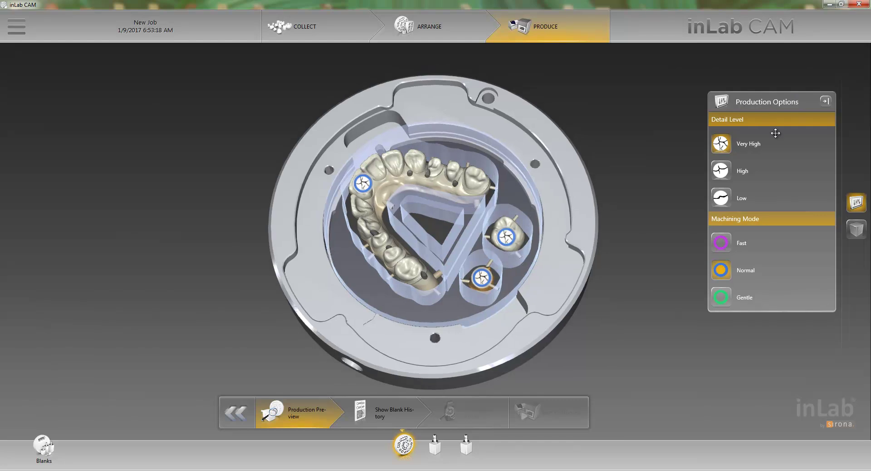
{"action": "right_click_drag", "start_coordinate": [656, 254], "coordinate": [642, 255]}
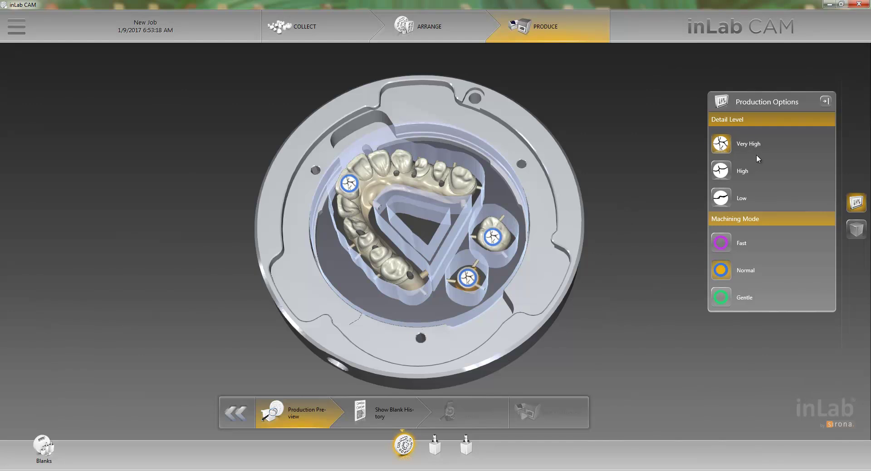
{"action": "scroll", "coordinate": [598, 227], "scroll_direction": "up", "scroll_amount": 1}
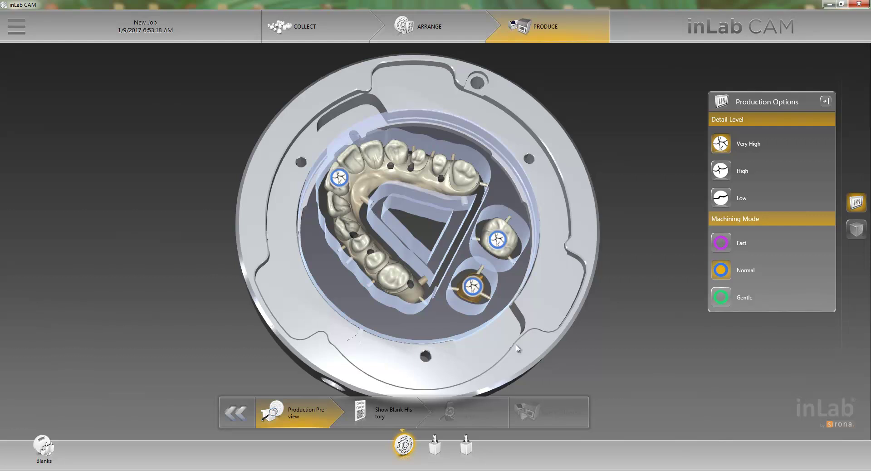
{"action": "right_click_drag", "start_coordinate": [516, 345], "coordinate": [524, 349]}
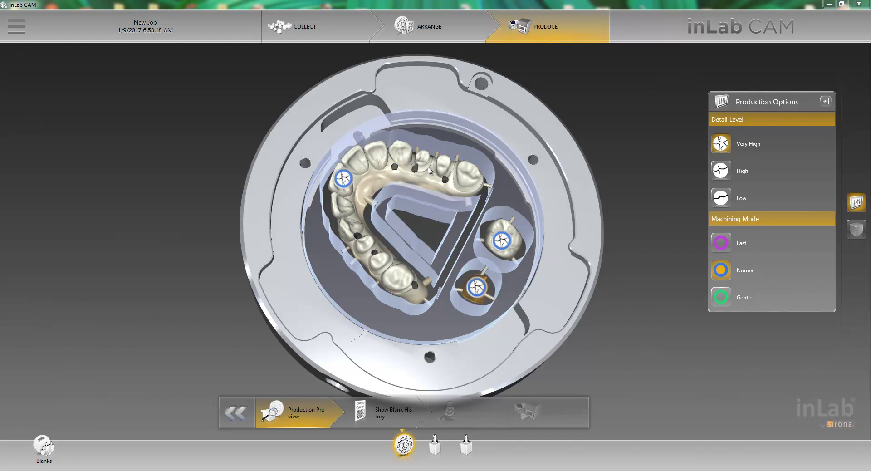
Set the detail level to High for the tooth 3 crown and to Low for the tooth 8 crown.
{"action": "left_click", "coordinate": [360, 194]}
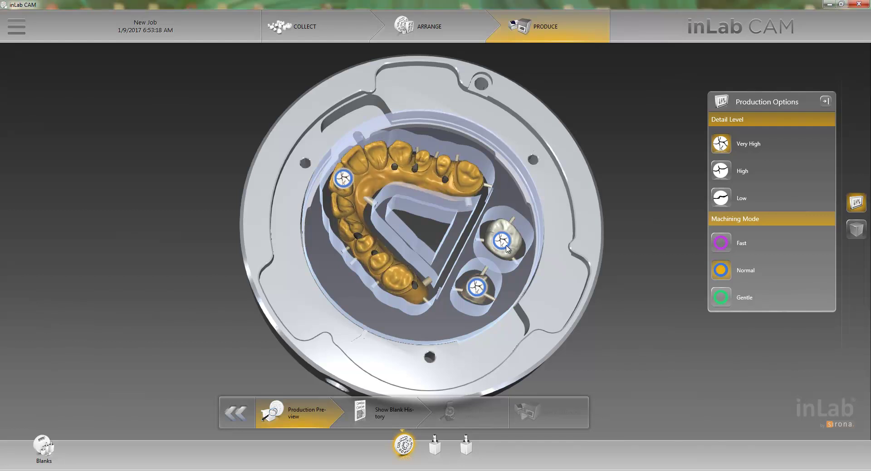
{"action": "left_click", "coordinate": [517, 254]}
{"action": "left_click", "coordinate": [723, 175]}
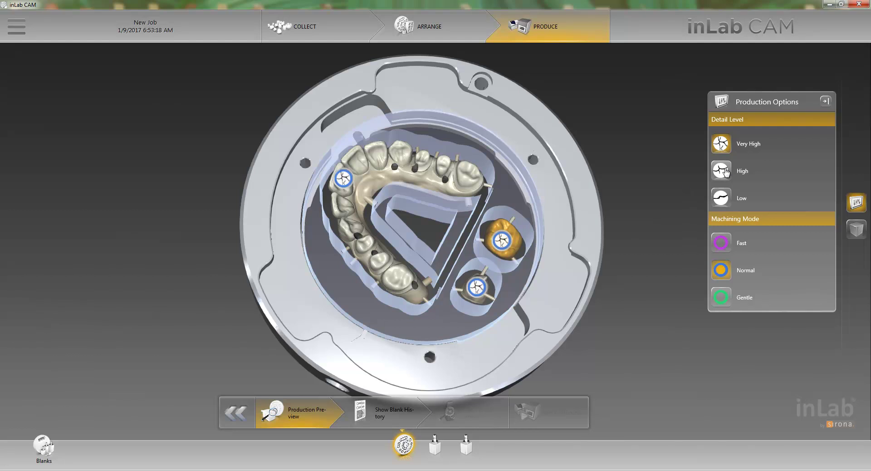
{"action": "left_click", "coordinate": [477, 291]}
{"action": "left_click", "coordinate": [722, 198]}
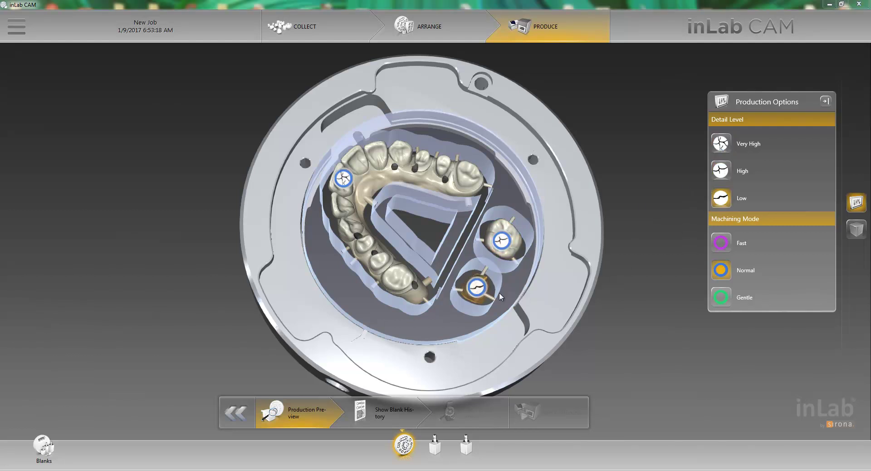
Set the machining mode of the tooth 8 crown to Fast.
{"action": "right_click_drag", "start_coordinate": [578, 322], "coordinate": [571, 307]}
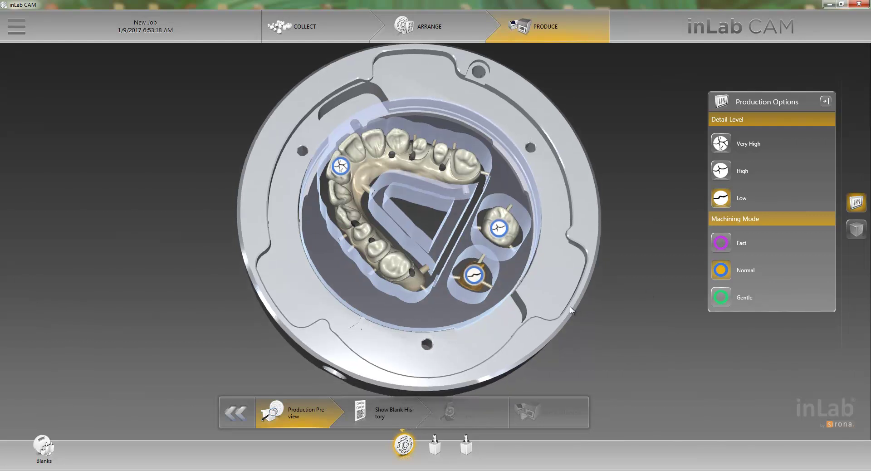
{"action": "left_click_drag", "start_coordinate": [480, 338], "coordinate": [473, 340]}
{"action": "left_click", "coordinate": [721, 243]}
{"action": "left_click_drag", "start_coordinate": [406, 333], "coordinate": [573, 249]}
{"action": "scroll", "coordinate": [570, 264], "scroll_direction": "down", "scroll_amount": 2}
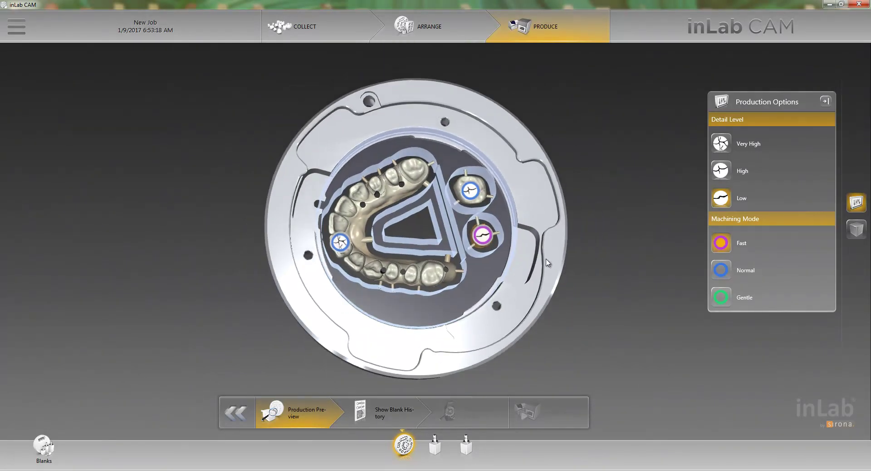
View the blank history report, and return to sprue positioning to examine the sprued restorations in the disc from several angles.
{"action": "left_click", "coordinate": [389, 415]}
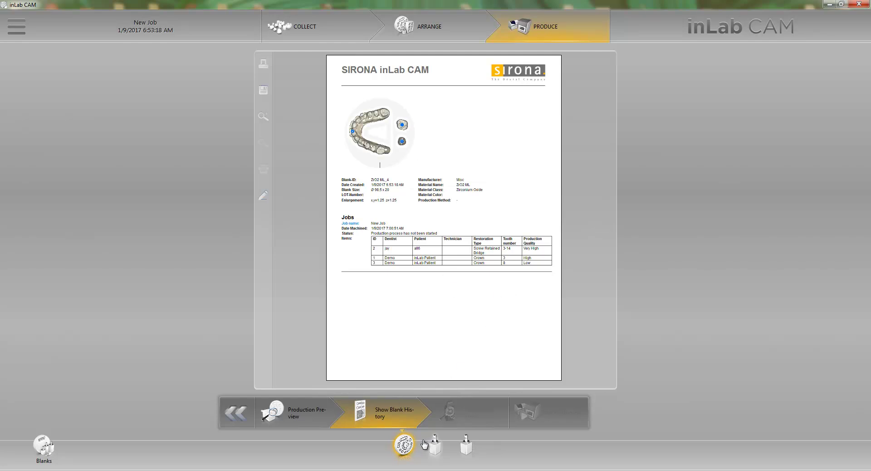
{"action": "left_click", "coordinate": [427, 26]}
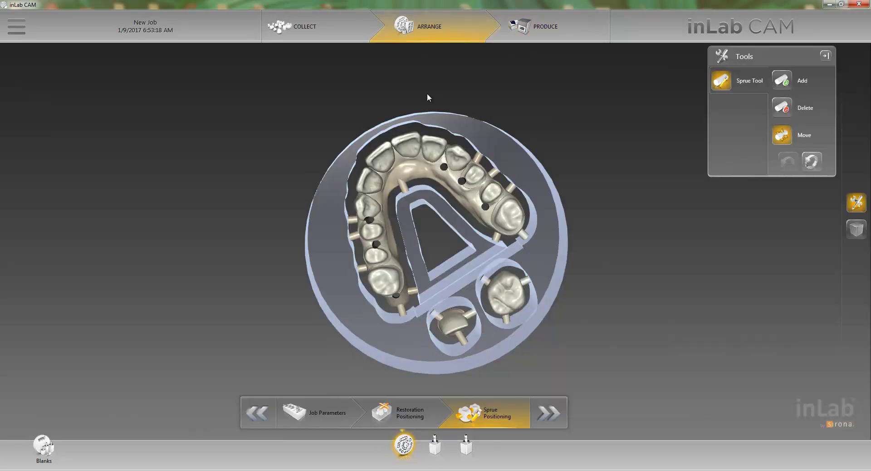
{"action": "mouse_move", "coordinate": [452, 274]}
{"action": "right_mouse_down"}
{"action": "mouse_move", "coordinate": [439, 215]}
{"action": "mouse_move", "coordinate": [455, 265]}
{"action": "right_mouse_up"}
{"action": "right_click_drag", "start_coordinate": [528, 135], "coordinate": [549, 230]}
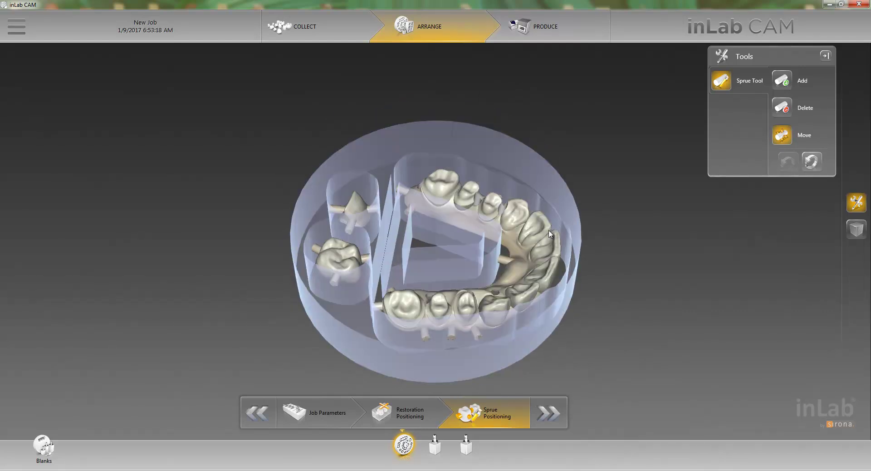
{"action": "scroll", "coordinate": [609, 275], "scroll_direction": "down", "scroll_amount": 3}
{"action": "right_click_drag", "start_coordinate": [603, 326], "coordinate": [576, 214]}
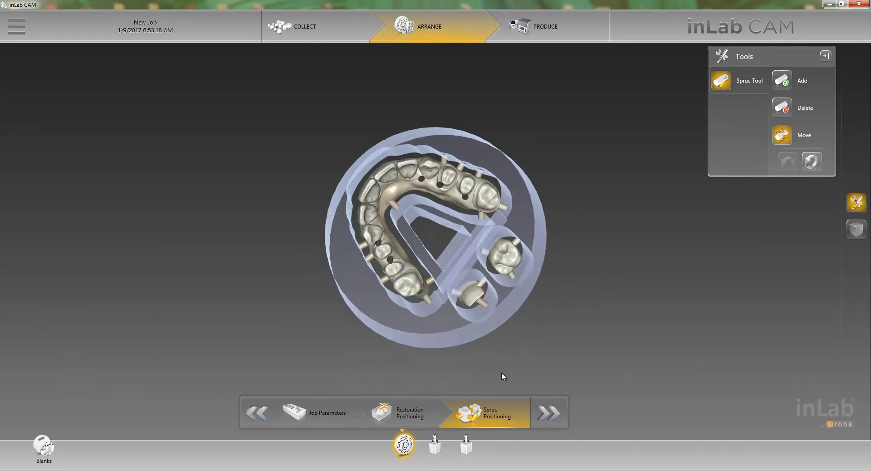
{"action": "scroll", "coordinate": [462, 379], "scroll_direction": "up", "scroll_amount": 2}
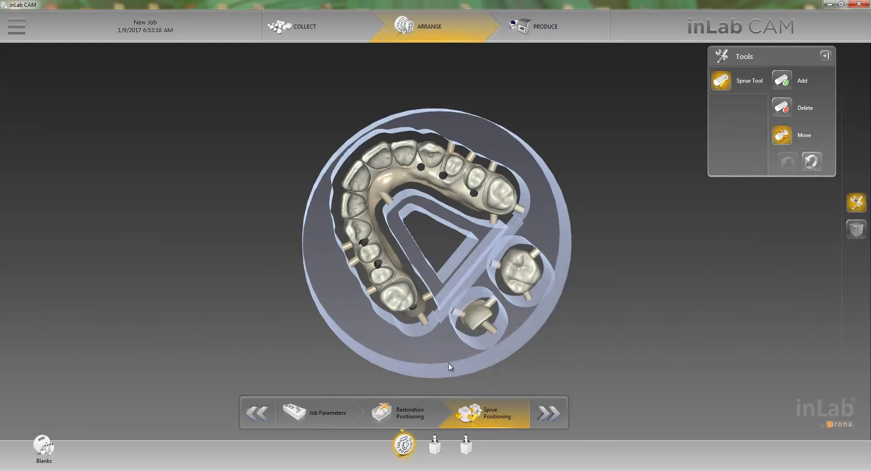